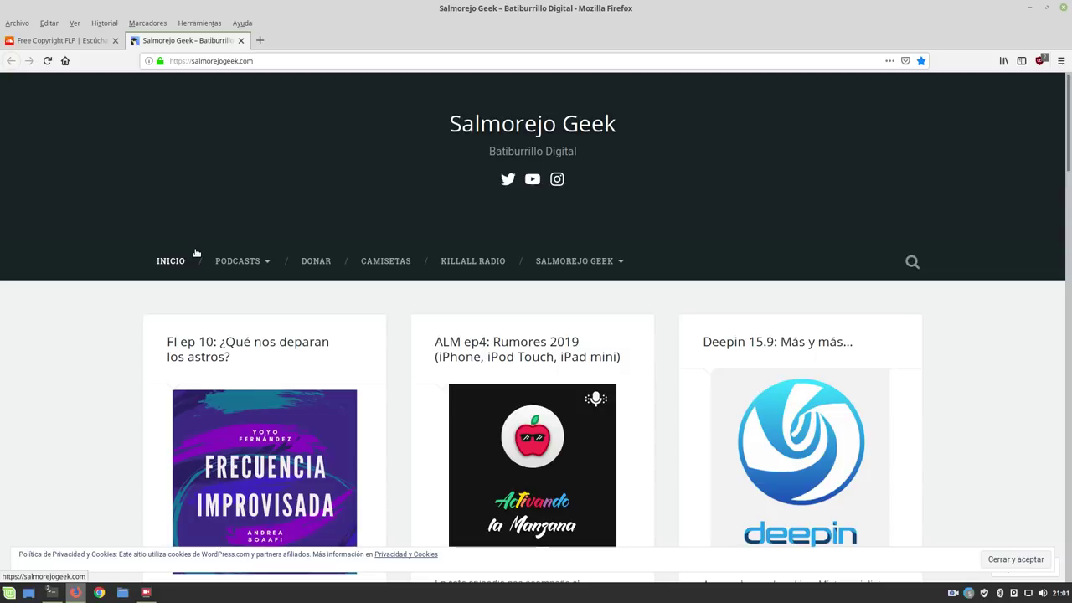
# View the Free Copyright FLP page on SoundCloud and minimize the browser window
pyautogui.click(83, 40)
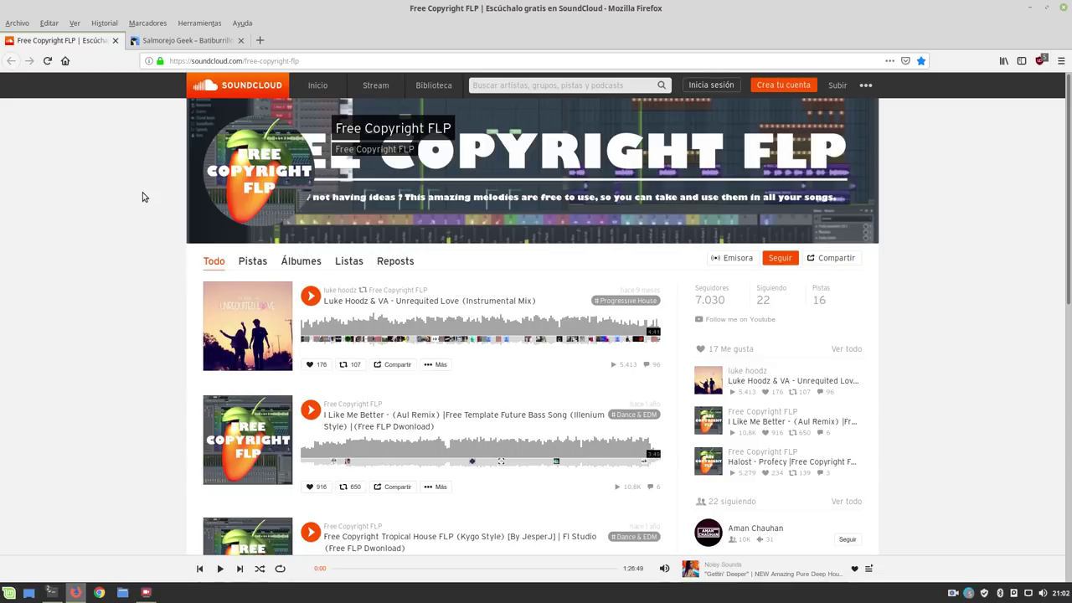
pyautogui.click(1028, 10)
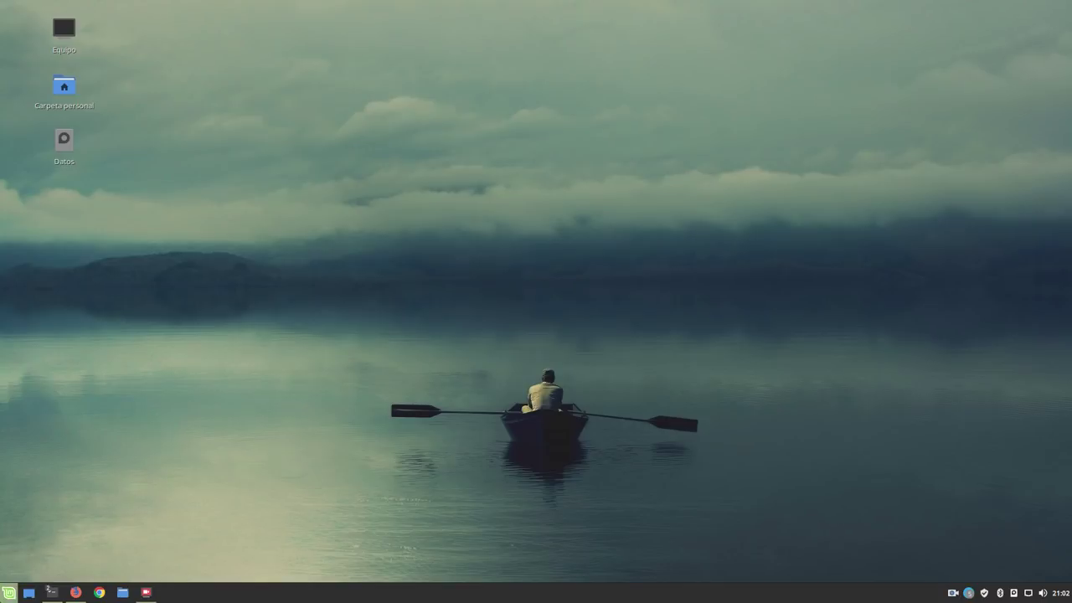
# Open the system settings, look through the Preferencias, Hardware and Administración categories, and close the window
pyautogui.click(11, 592)
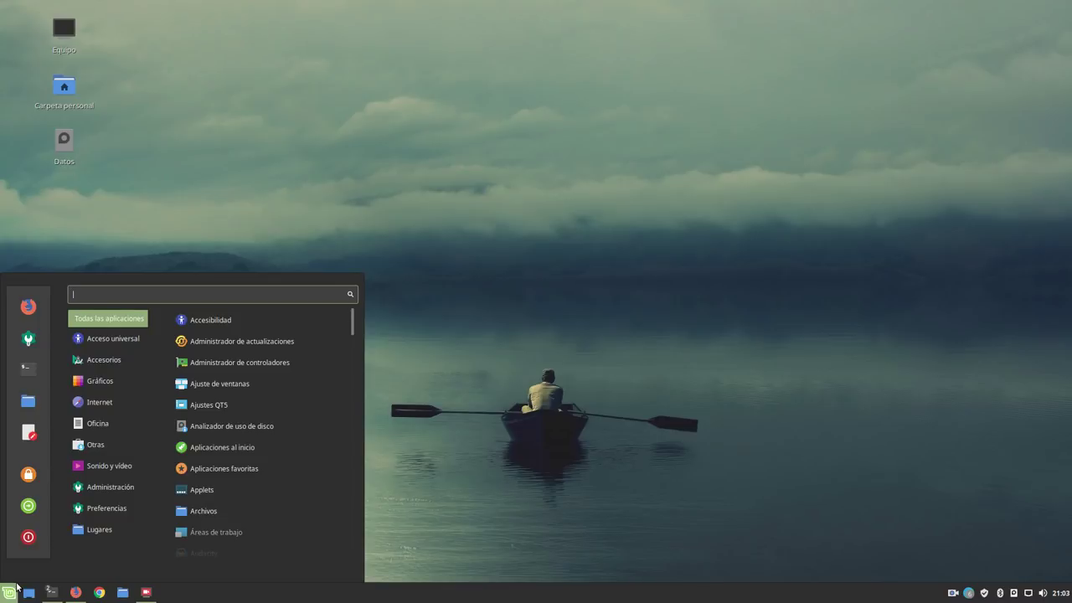
pyautogui.click(28, 338)
pyautogui.moveTo(541, 135); pyautogui.dragTo(483, 89)
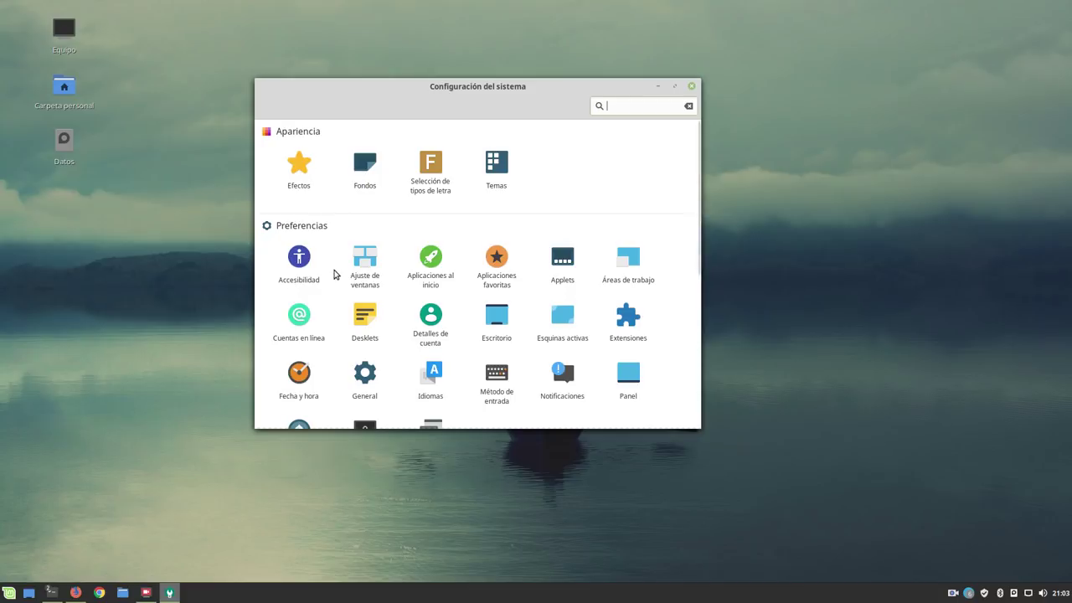
pyautogui.scroll(-5, 334, 273)
pyautogui.scroll(-3, 333, 274)
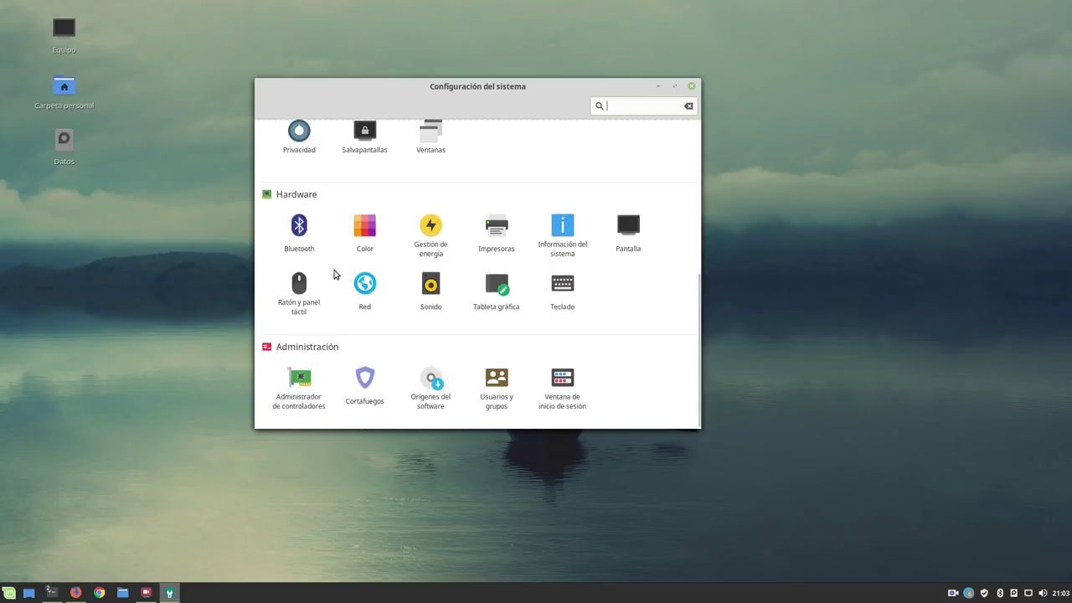
pyautogui.scroll(5, 621, 364)
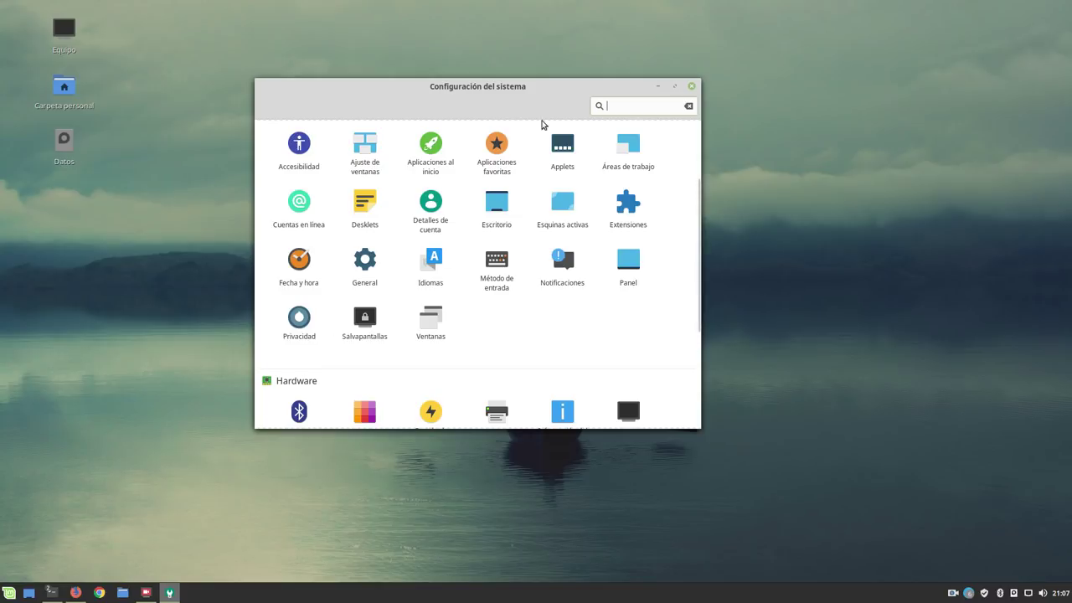
pyautogui.moveTo(535, 91); pyautogui.dragTo(539, 121)
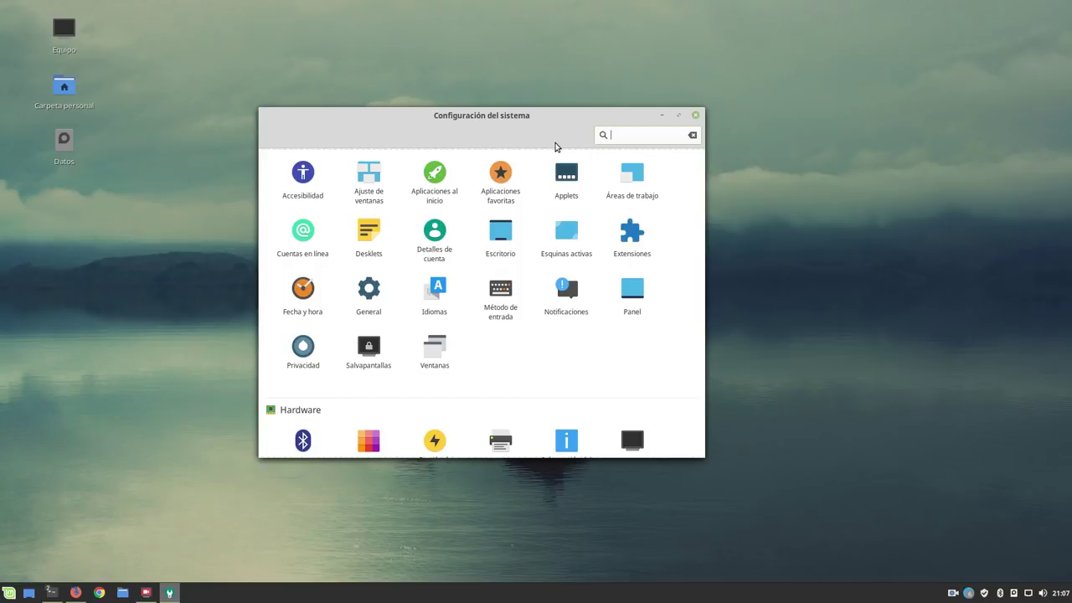
pyautogui.scroll(-1, 462, 353)
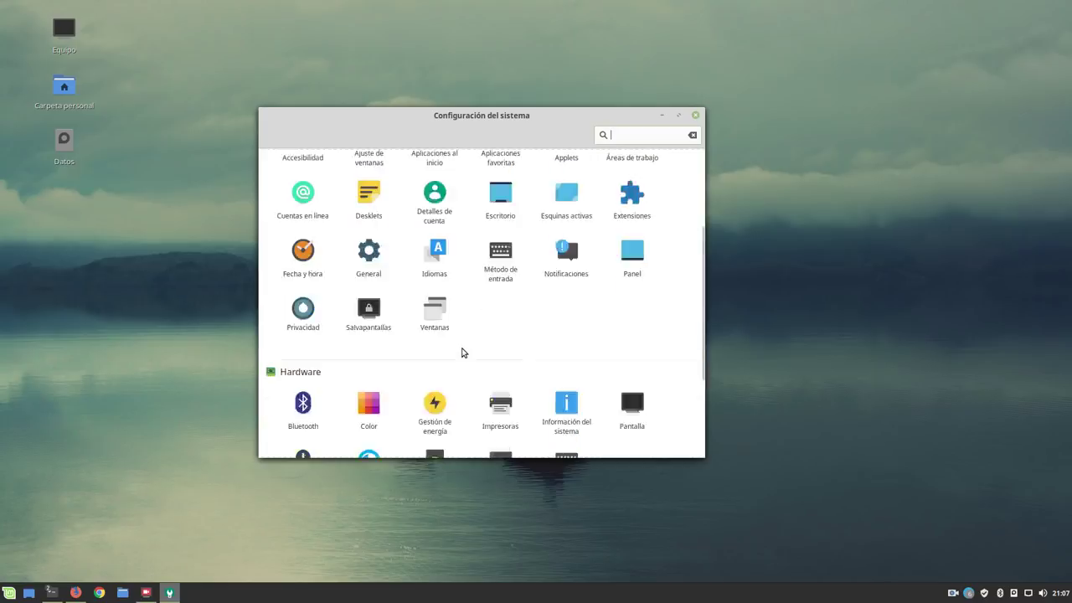
pyautogui.scroll(-3, 462, 353)
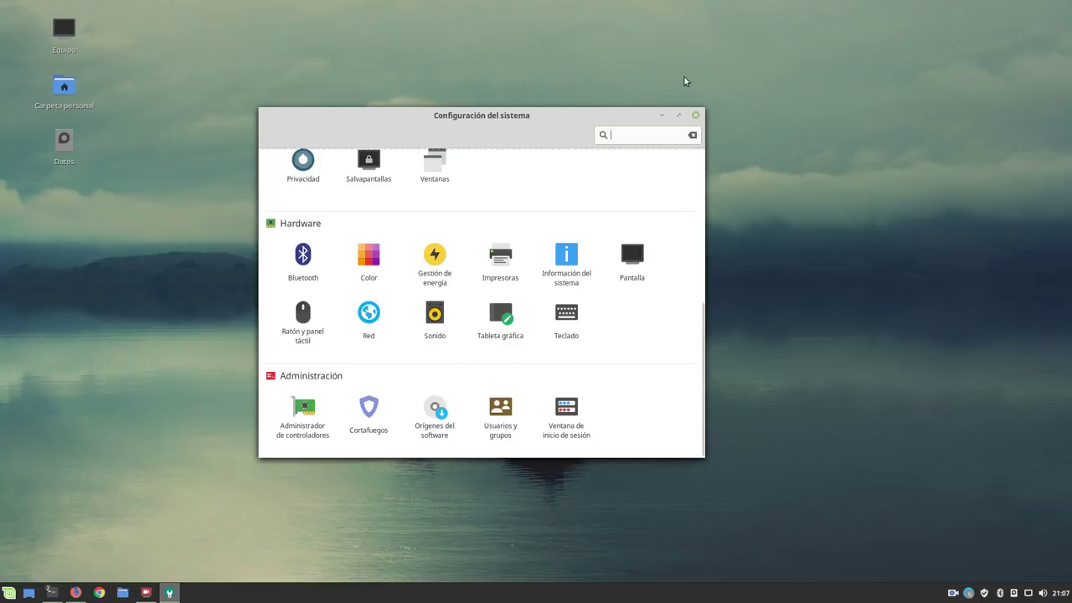
pyautogui.click(695, 116)
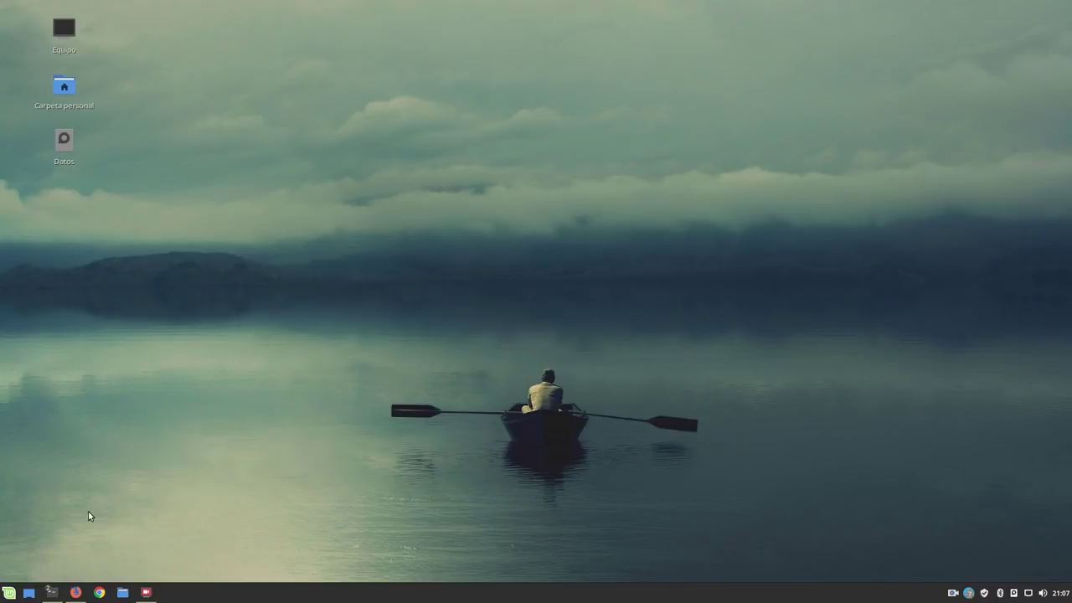
# Browse the installed applications by category, including Internet, Accesorios, Otras, Sonido y vídeo and Administración
pyautogui.click(10, 593)
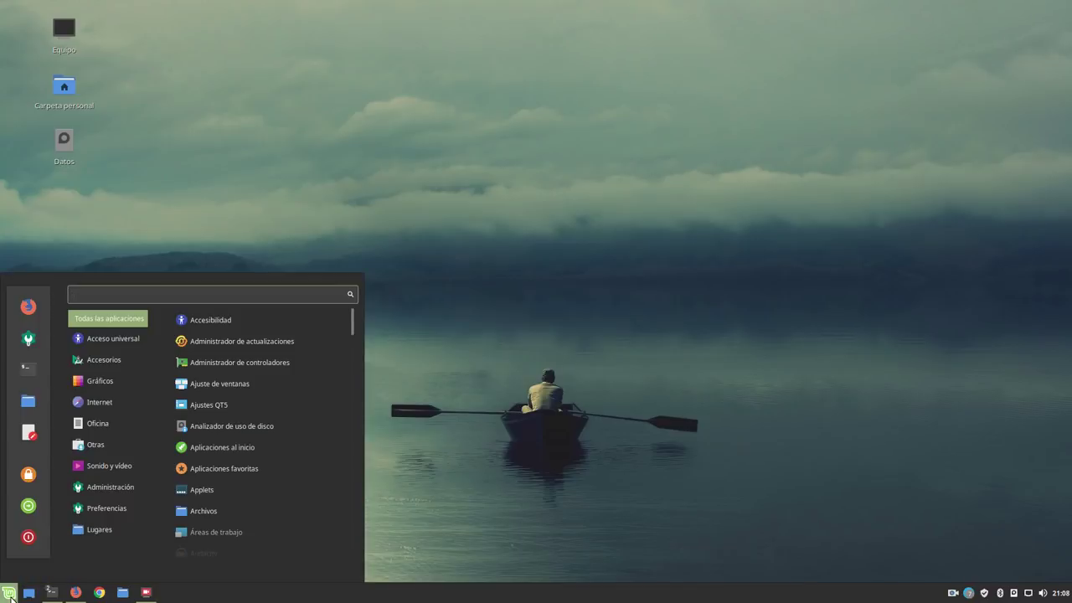
pyautogui.moveTo(106, 401)
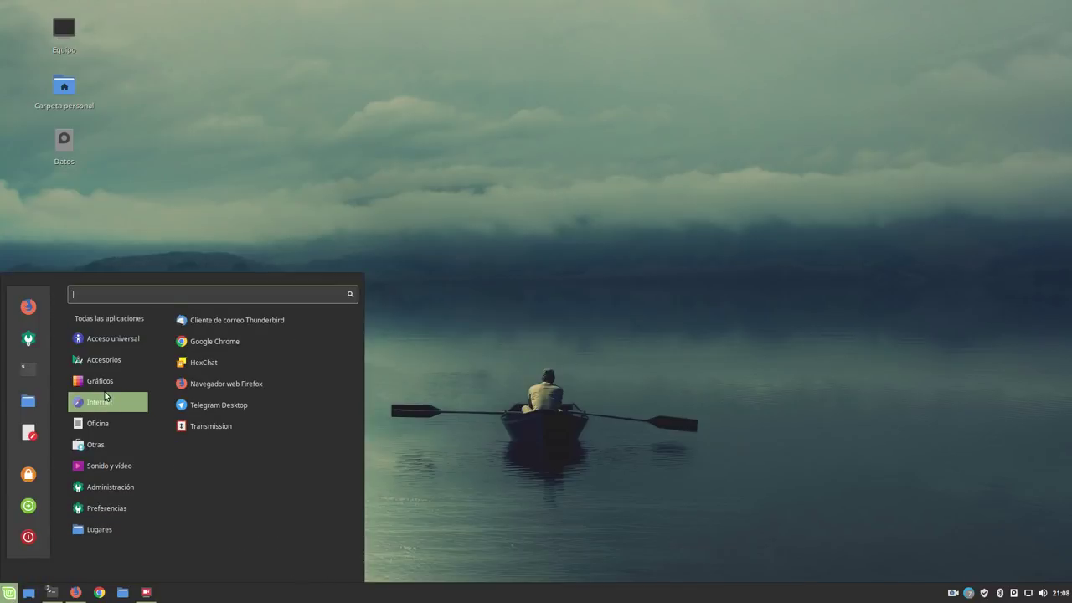
pyautogui.moveTo(109, 326)
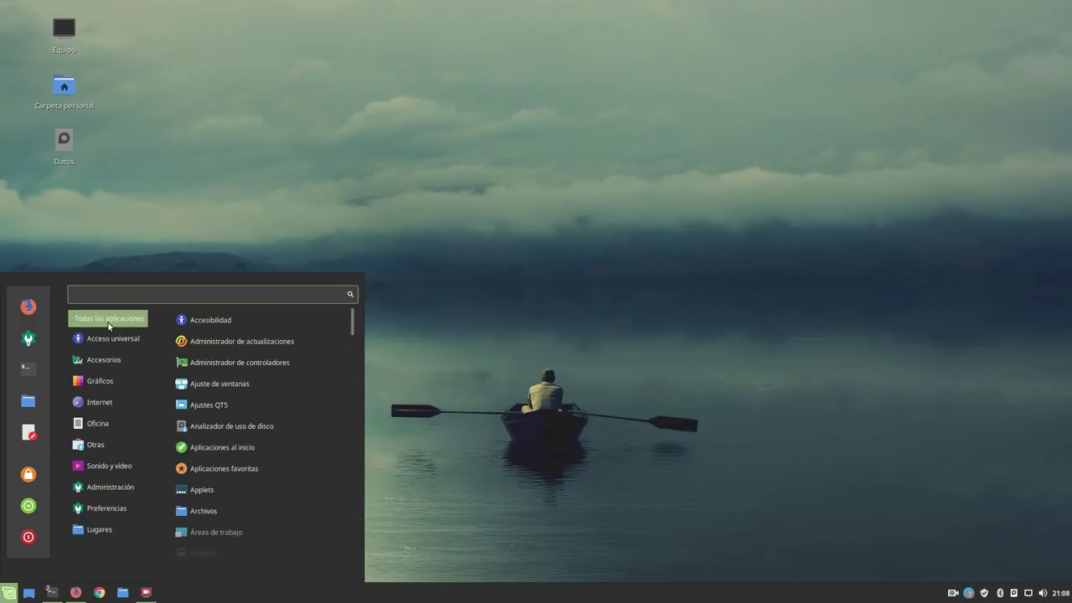
pyautogui.moveTo(114, 362)
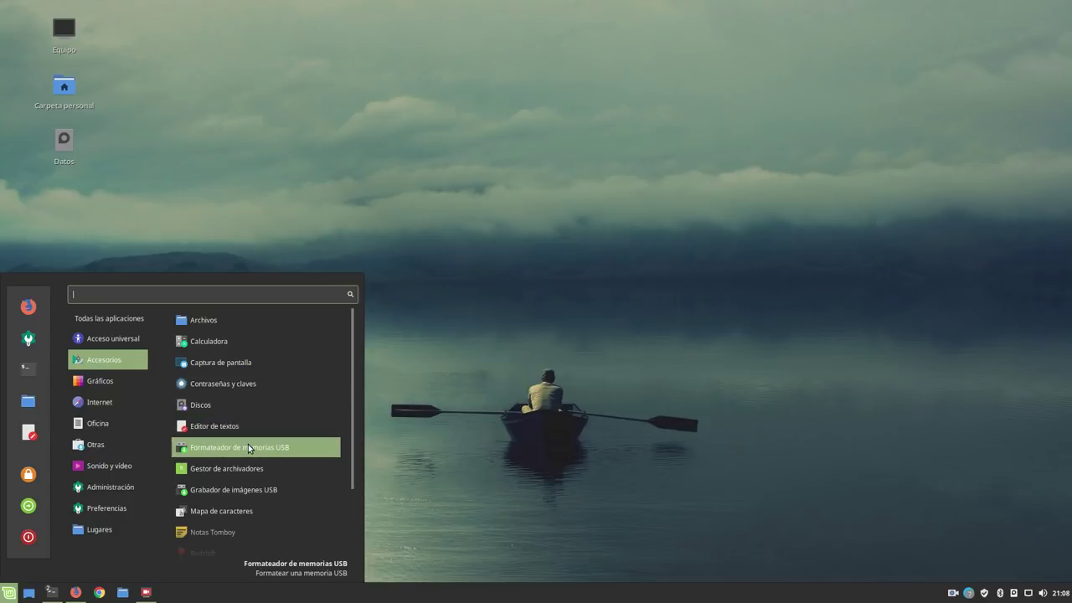
pyautogui.moveTo(115, 445)
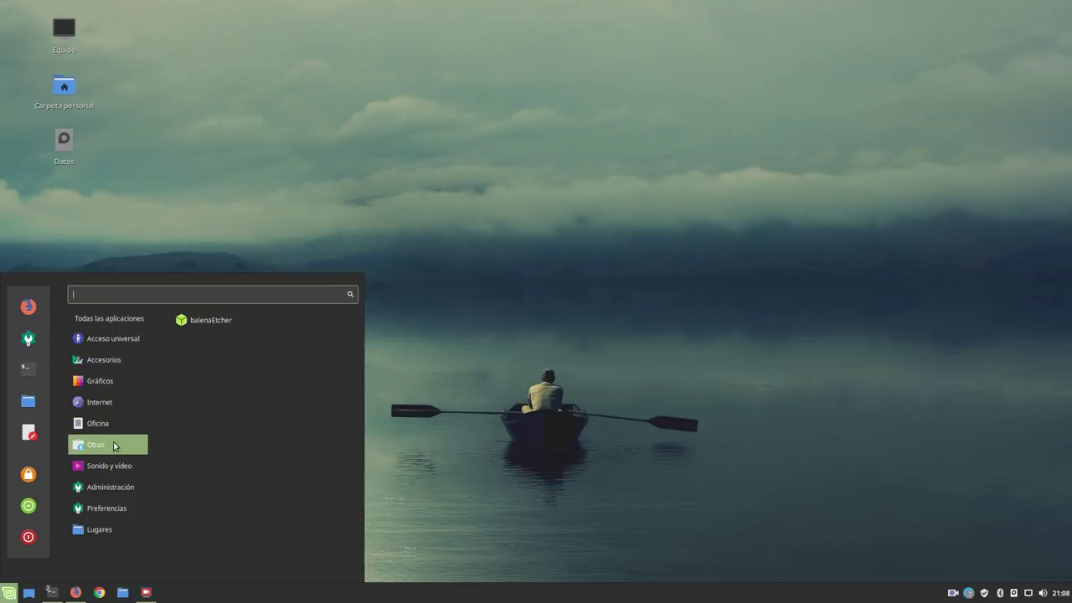
pyautogui.moveTo(100, 507)
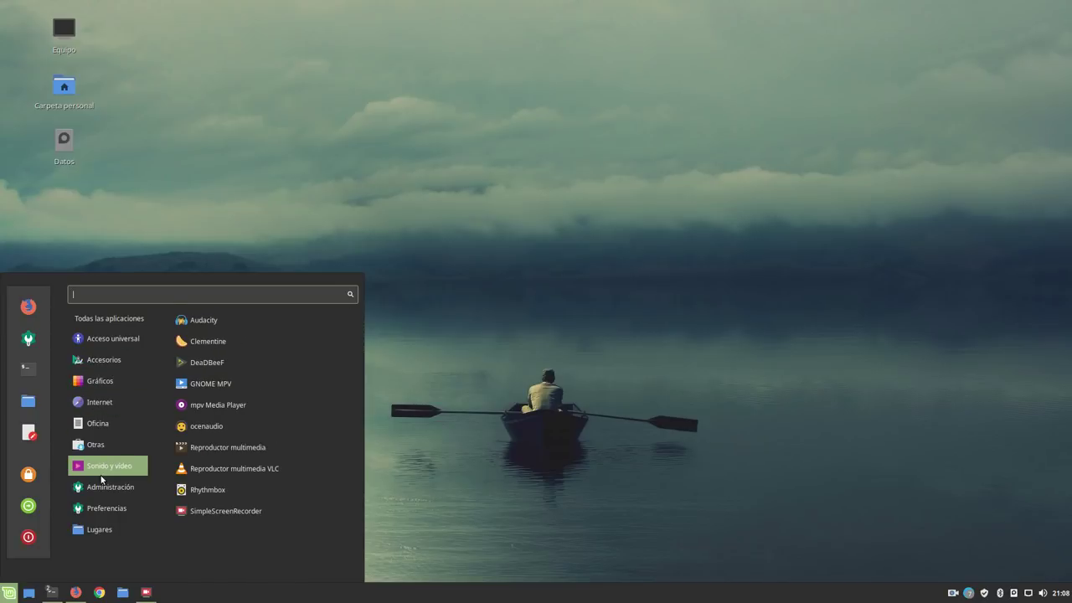
pyautogui.moveTo(101, 479)
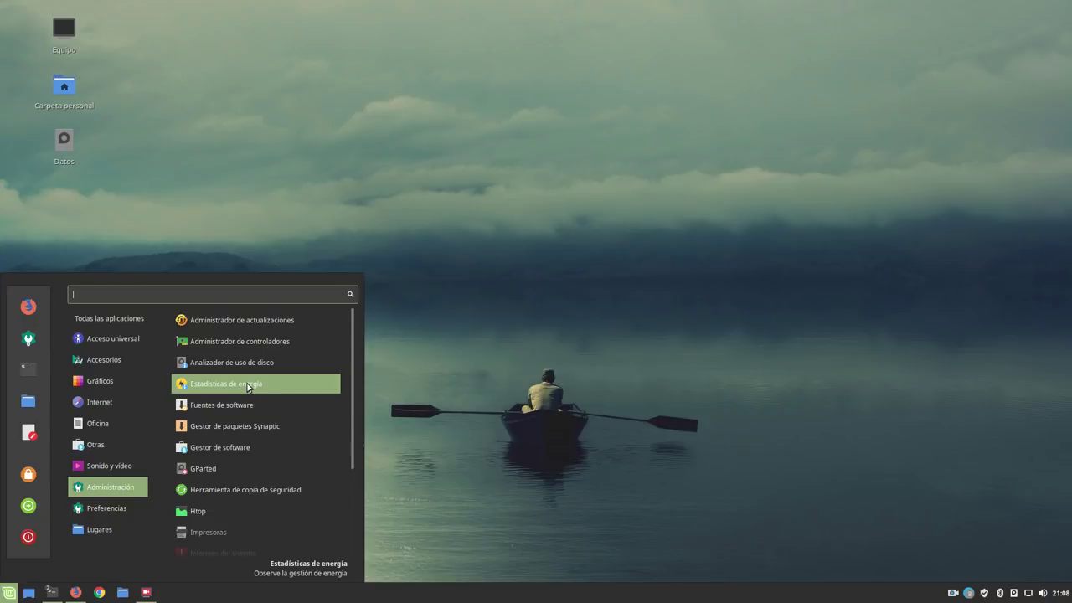
# Open the Temas page of the system settings and examine the available window border themes
pyautogui.click(28, 338)
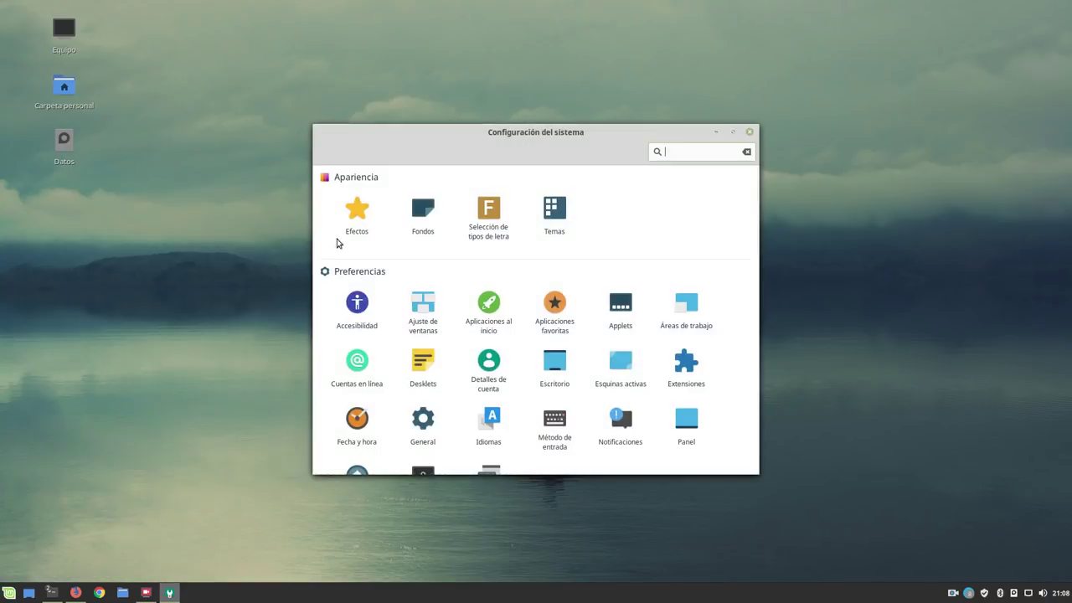
pyautogui.click(559, 212)
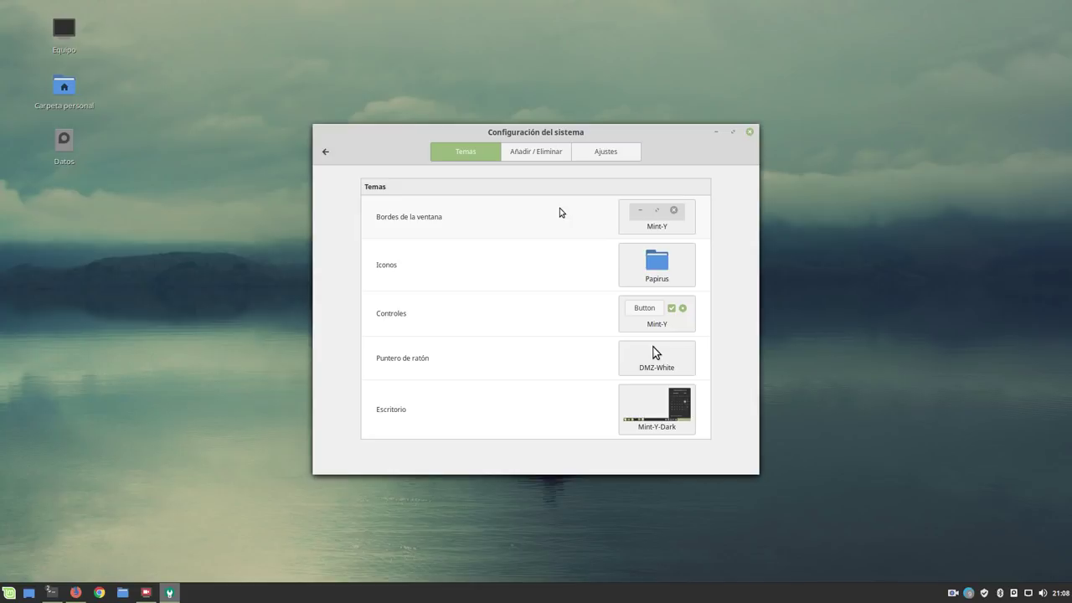
pyautogui.moveTo(372, 132); pyautogui.dragTo(288, 108)
pyautogui.click(582, 188)
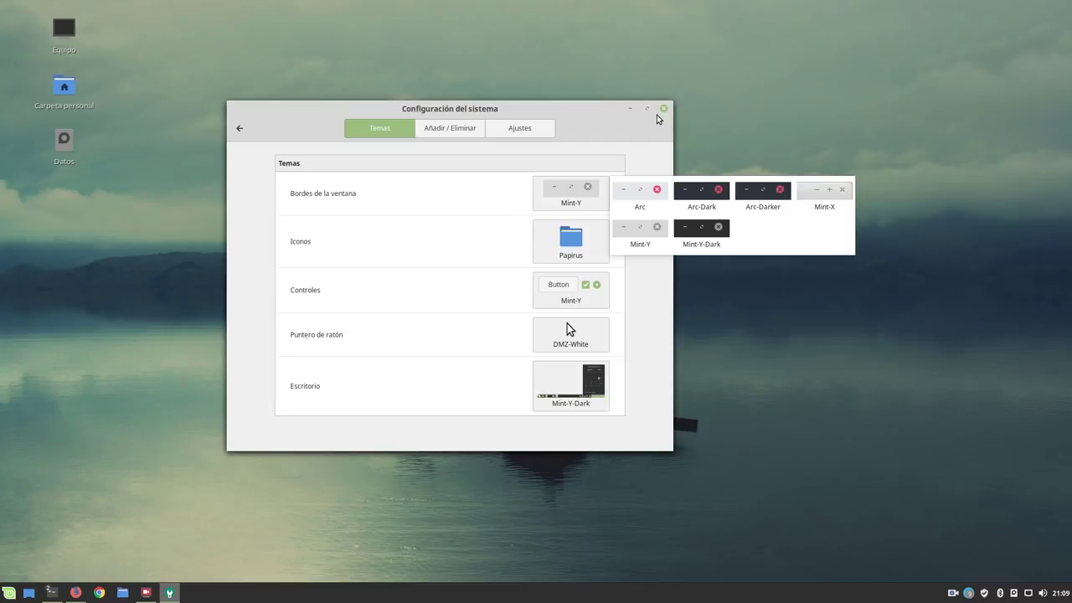
pyautogui.click(585, 126)
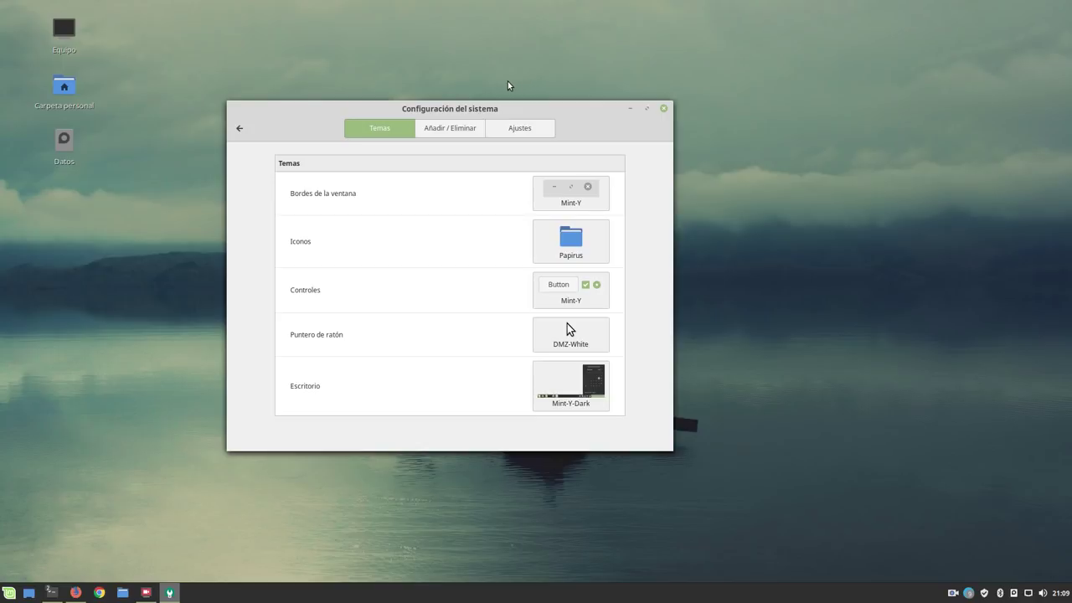
# Examine the available desktop, control and icon themes without choosing a different one
pyautogui.click(570, 379)
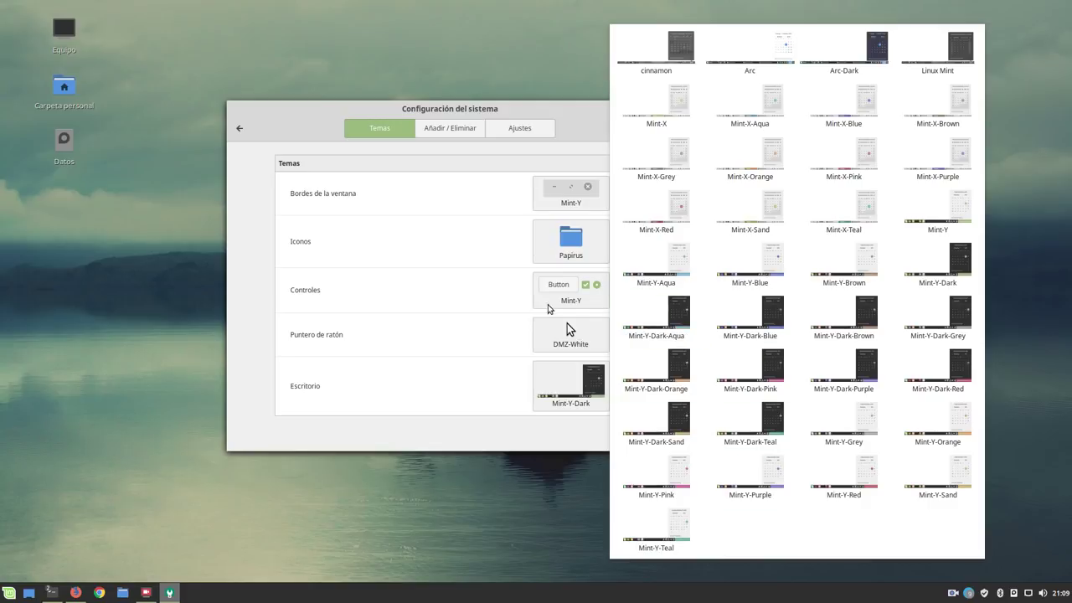
pyautogui.click(417, 439)
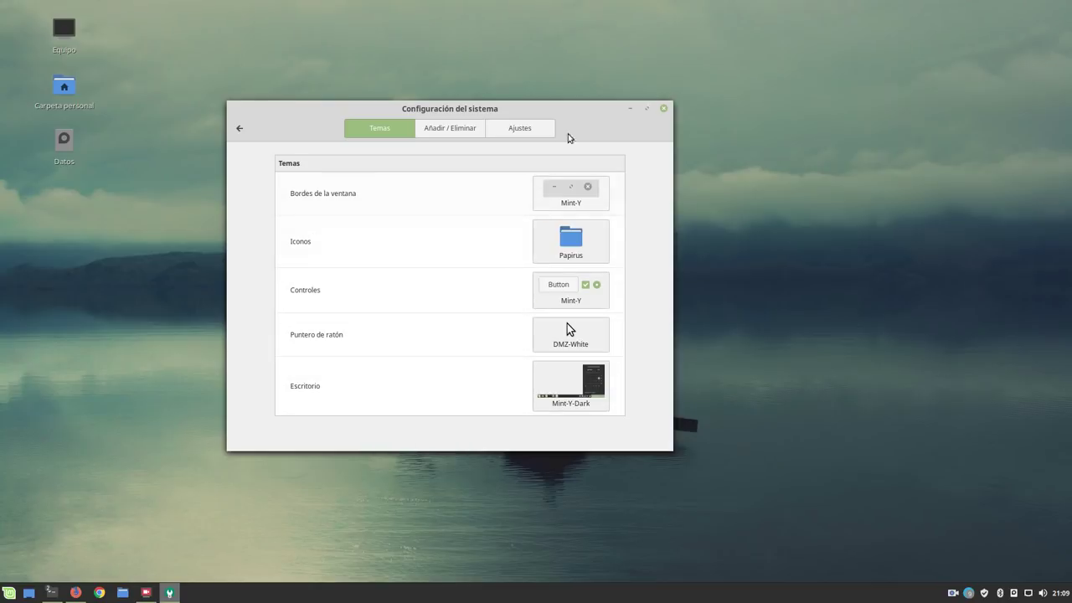
pyautogui.click(587, 301)
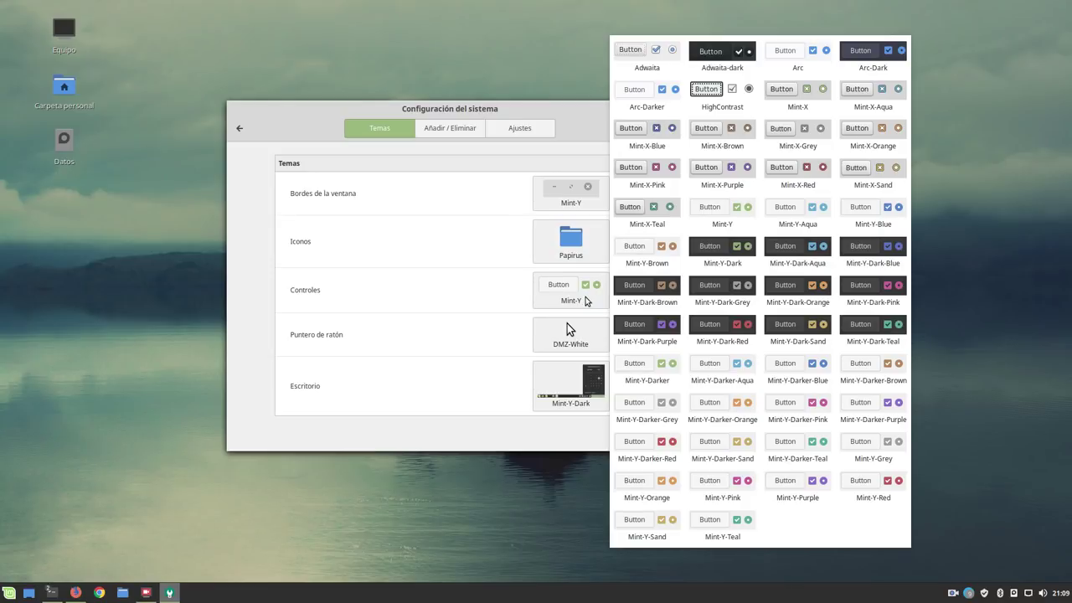
pyautogui.click(588, 128)
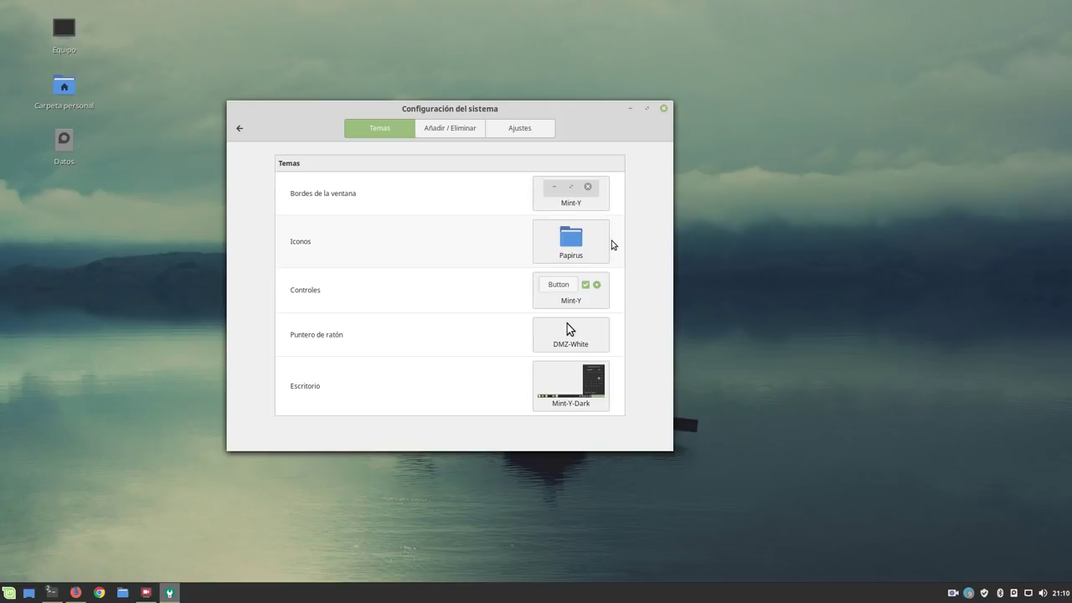
pyautogui.click(585, 246)
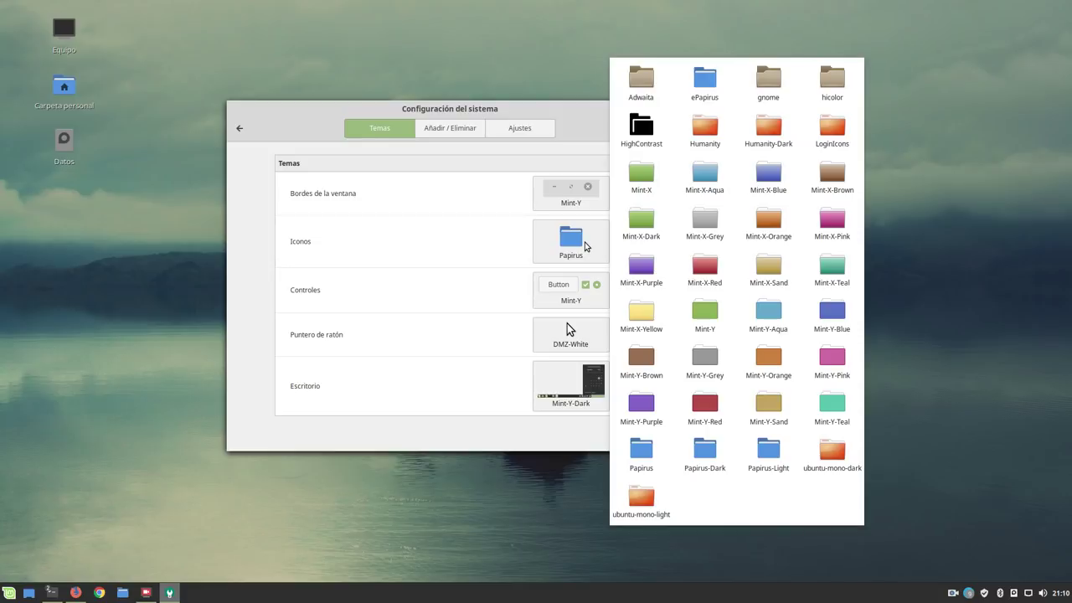
pyautogui.click(596, 118)
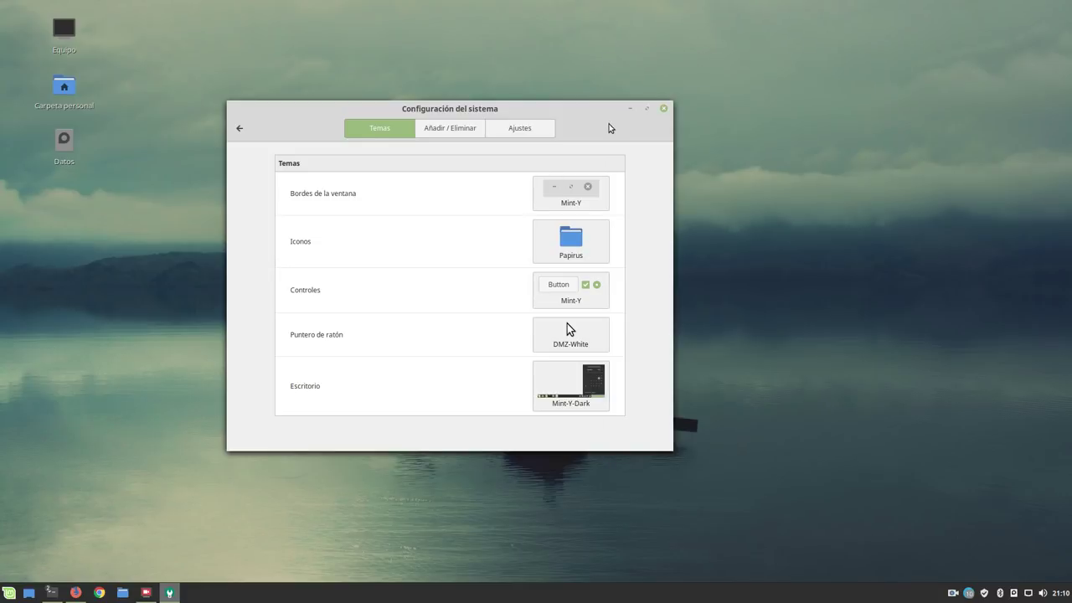
# Switch to Firefox and search the Salmorejo Geek site for "papirus ppa"
pyautogui.click(77, 596)
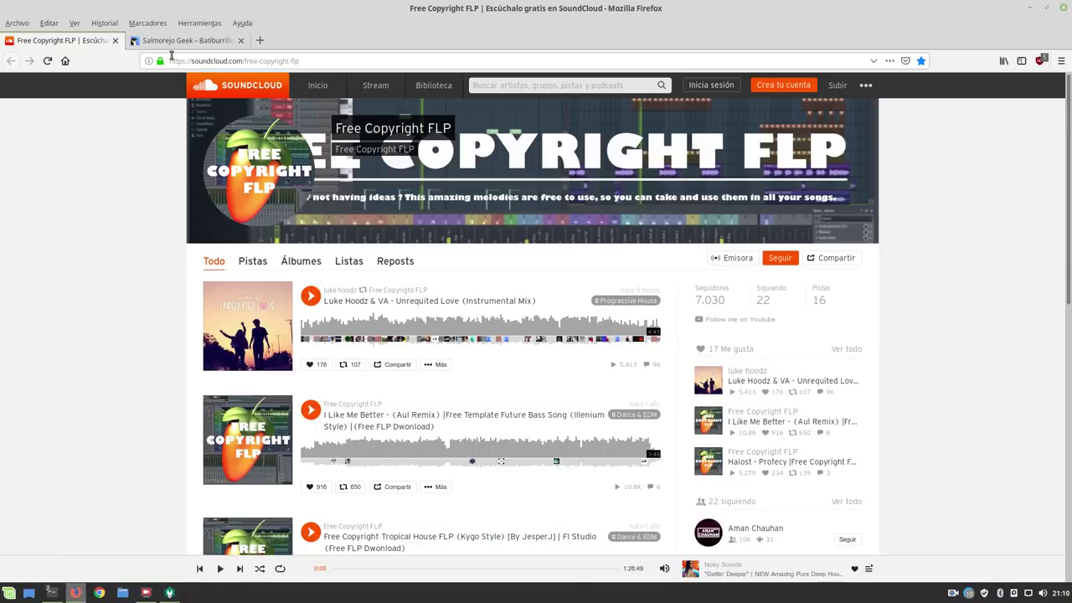
pyautogui.hotkey('ctrl', 'Tab')
pyautogui.click(912, 261)
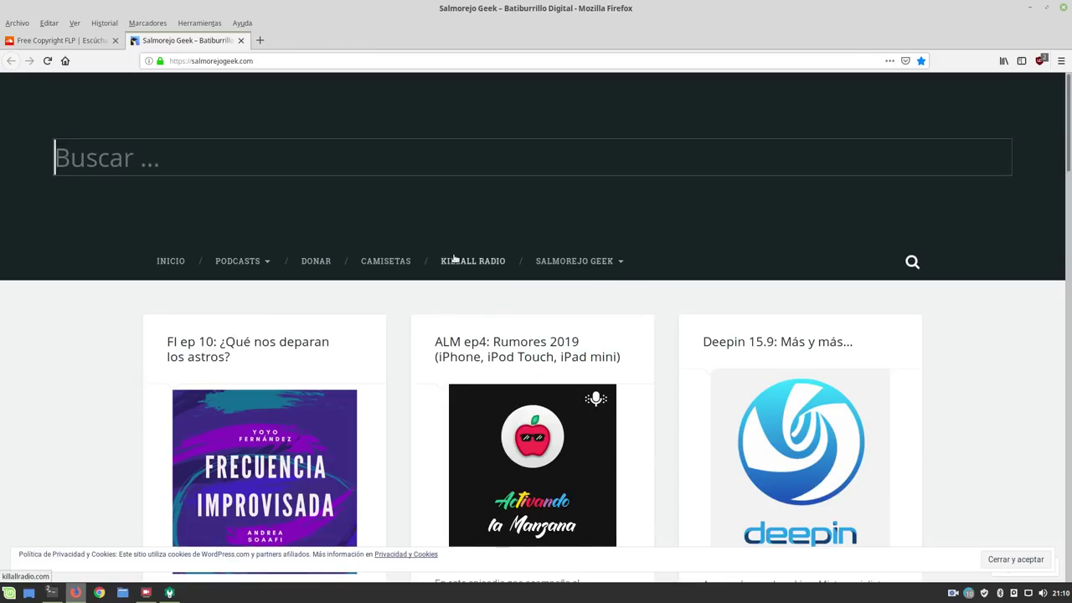
pyautogui.write('pap')
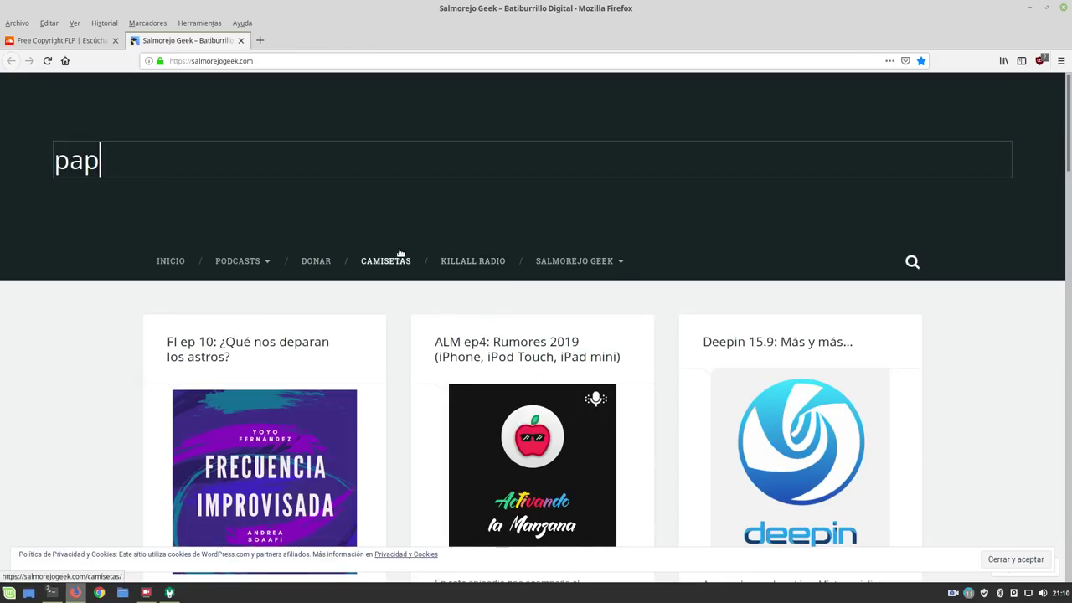
pyautogui.write('irus ppa')
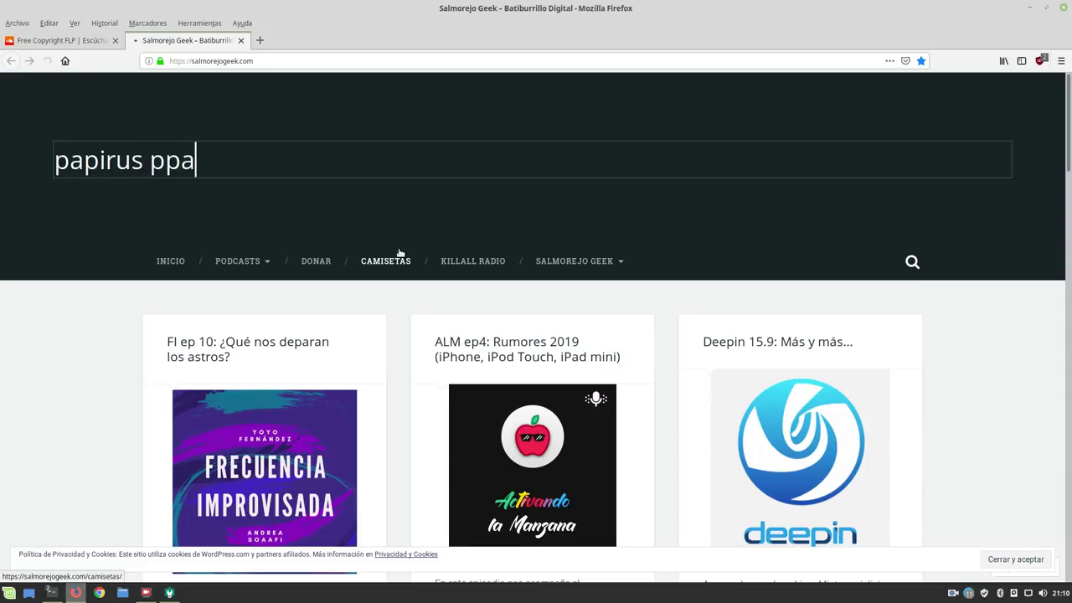
pyautogui.press('Return')
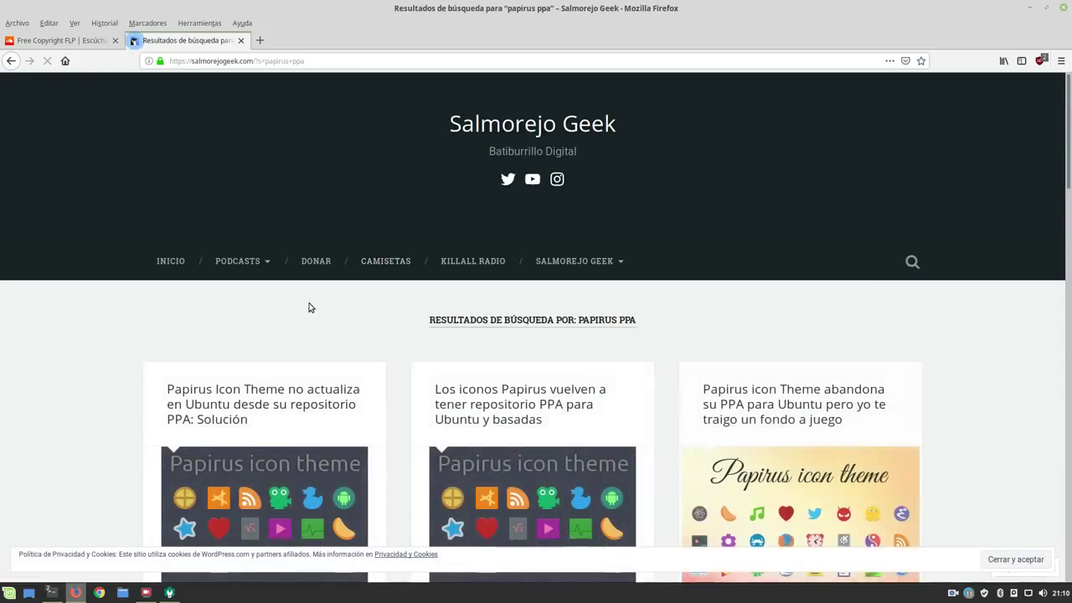
# Open the article "Los iconos Papirus vuelven a tener repositorio PPA para Ubuntu y basadas" and read its installation commands
pyautogui.scroll(-2, 402, 318)
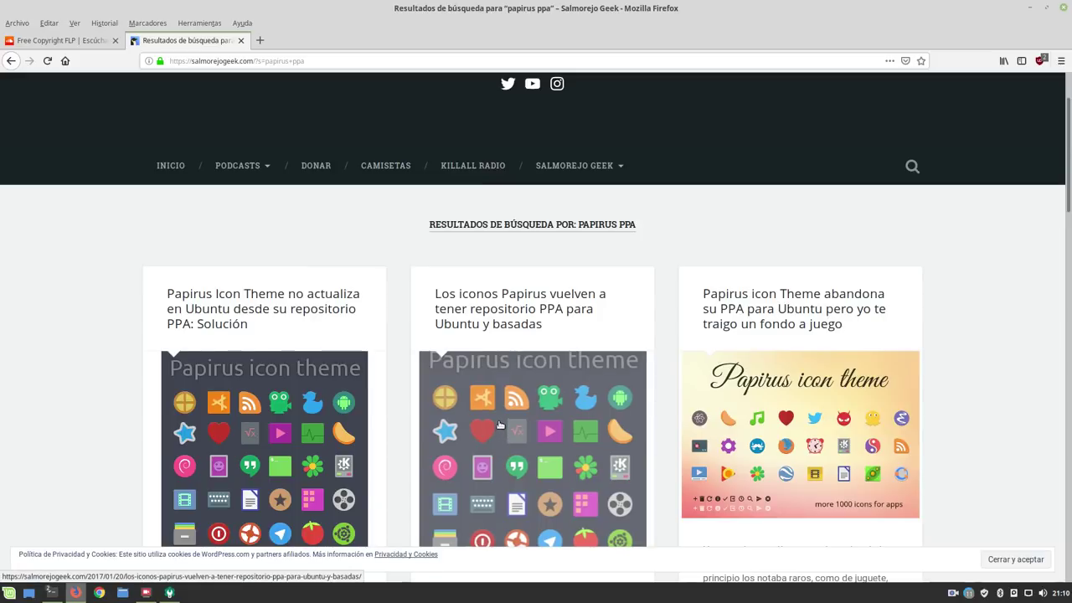
pyautogui.click(501, 427)
pyautogui.scroll(-15, 508, 419)
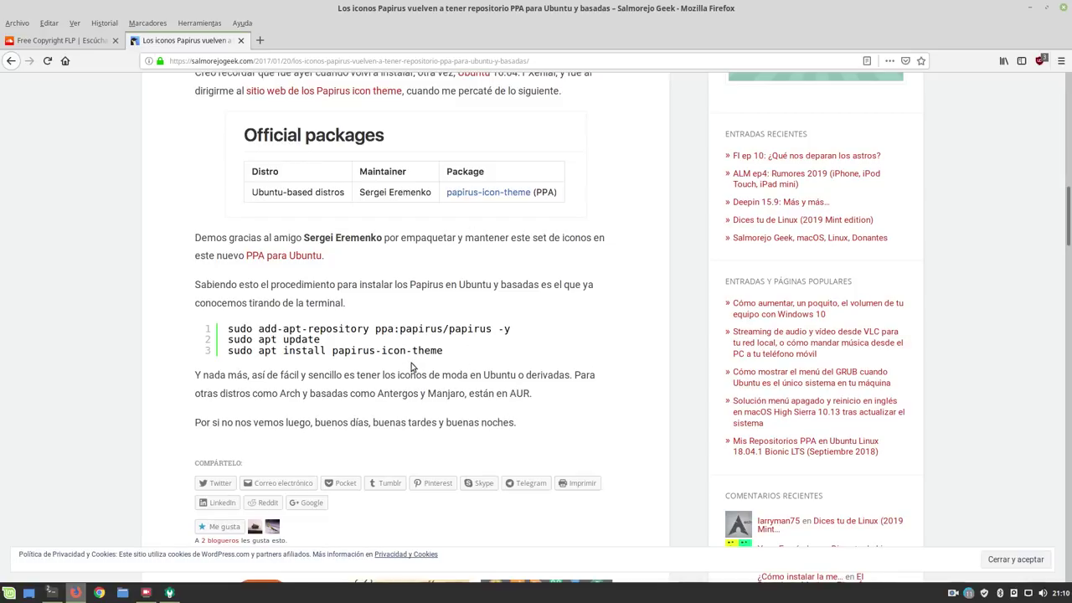
pyautogui.scroll(-3, 410, 362)
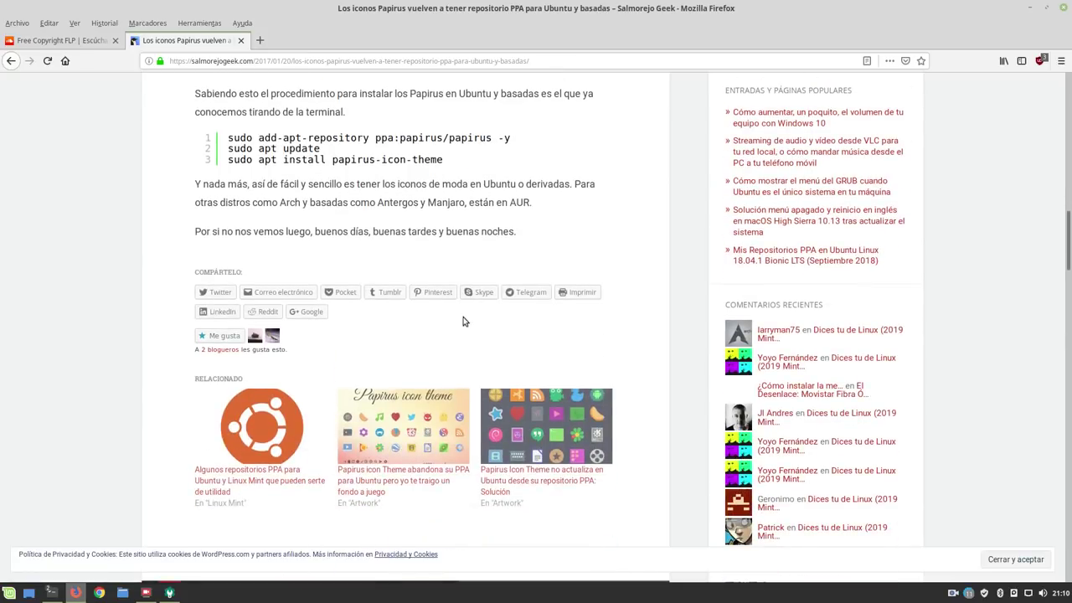
# Minimize Firefox, return the system settings to the overview, and arrange that window beside the SimpleScreenRecorder window
pyautogui.click(1028, 11)
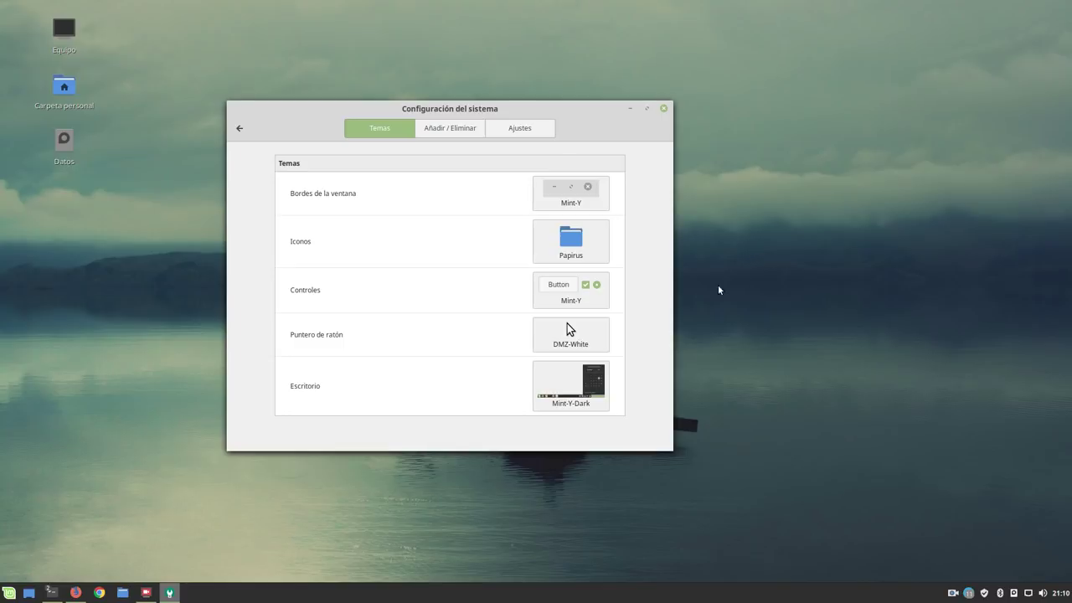
pyautogui.click(238, 129)
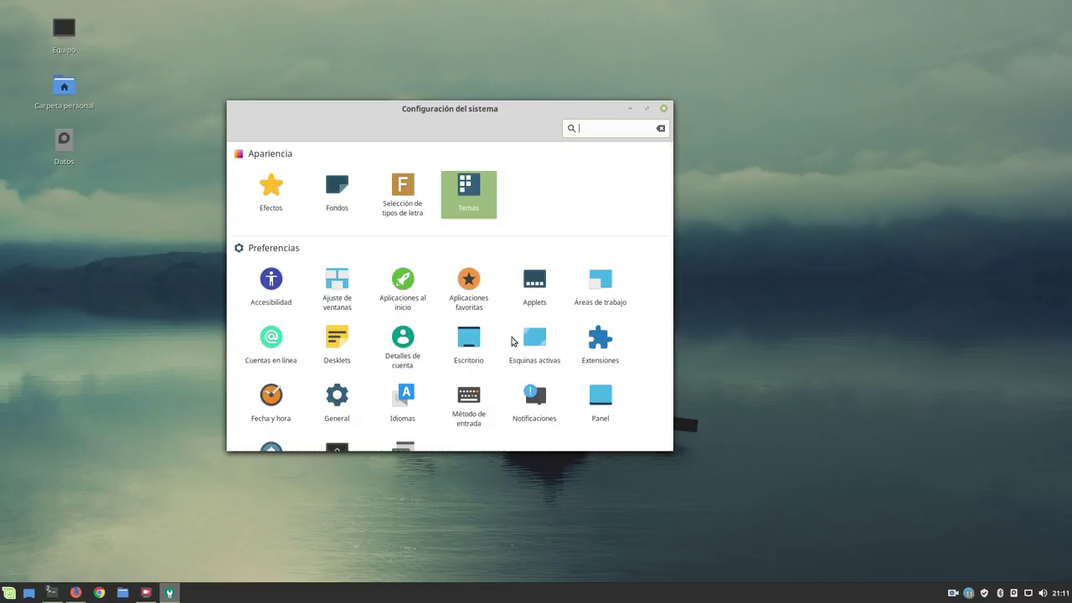
pyautogui.click(146, 592)
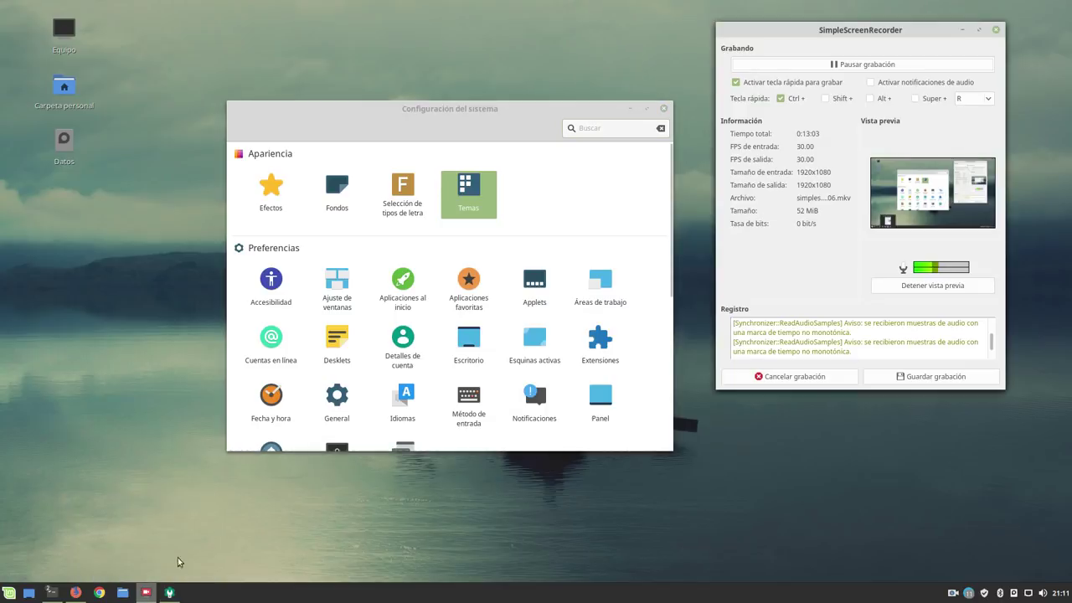
pyautogui.moveTo(406, 117); pyautogui.dragTo(350, 94)
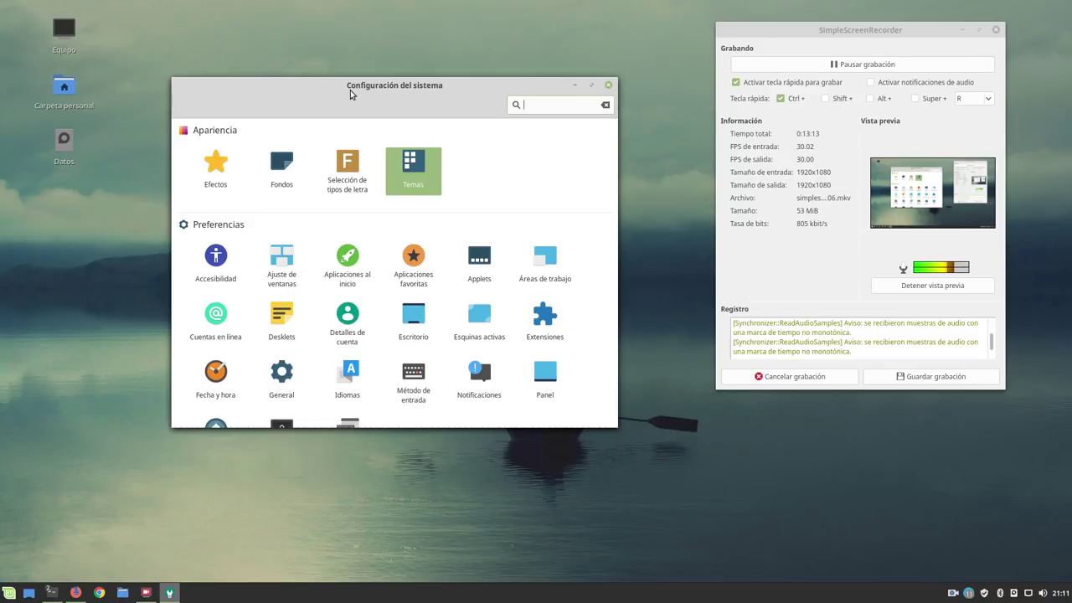
# Open the Esquinas activas settings, trigger the upper-left hot corner to view all open windows, and return to the settings window
pyautogui.click(485, 309)
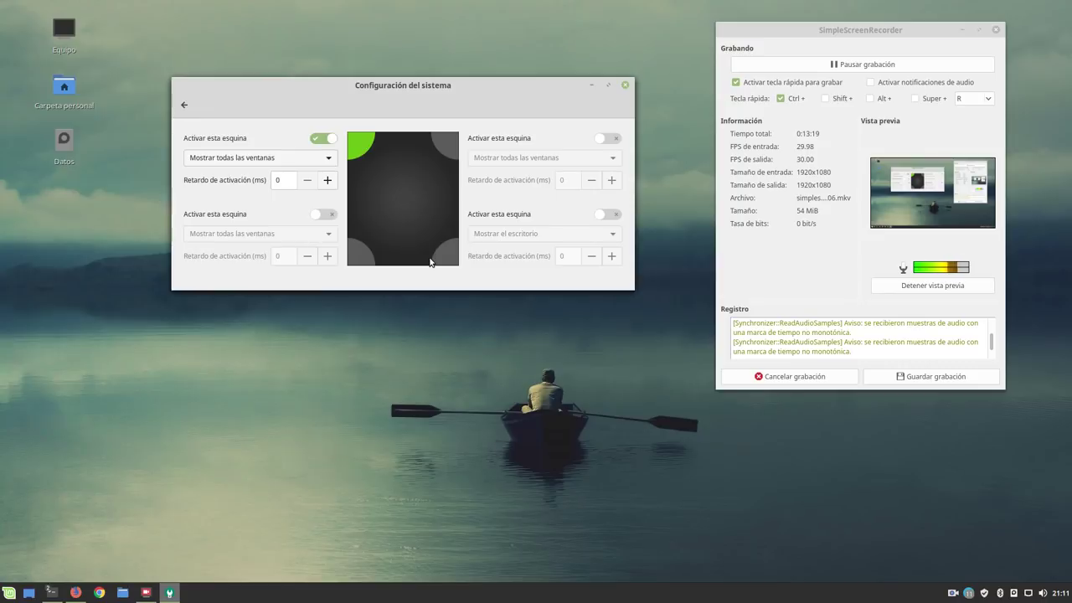
pyautogui.moveTo(1, 1)
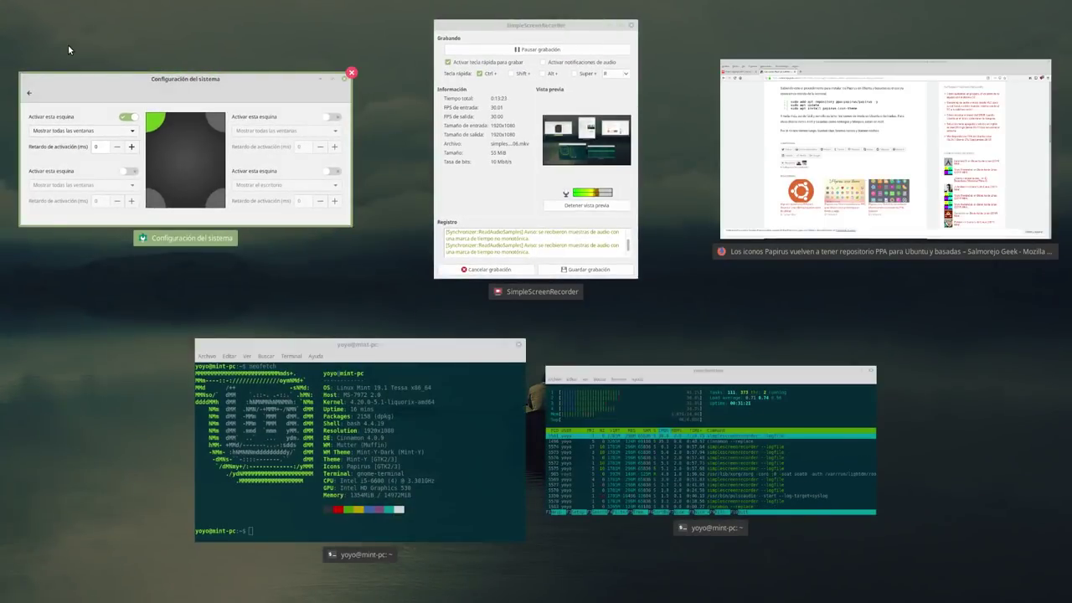
pyautogui.press('Right')
pyautogui.press('Right')
pyautogui.press('Down')
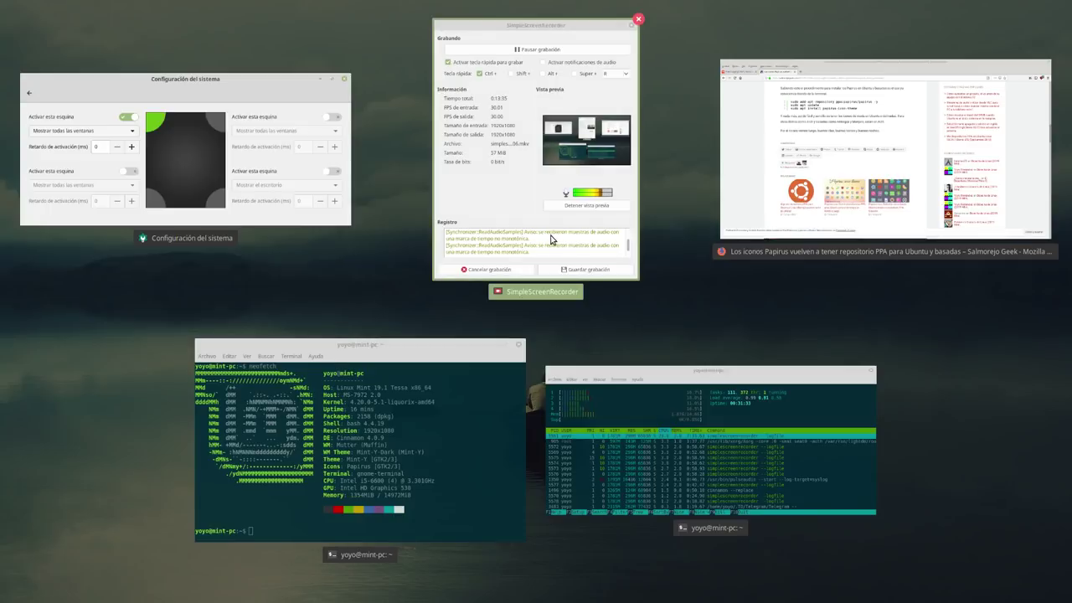
pyautogui.click(283, 206)
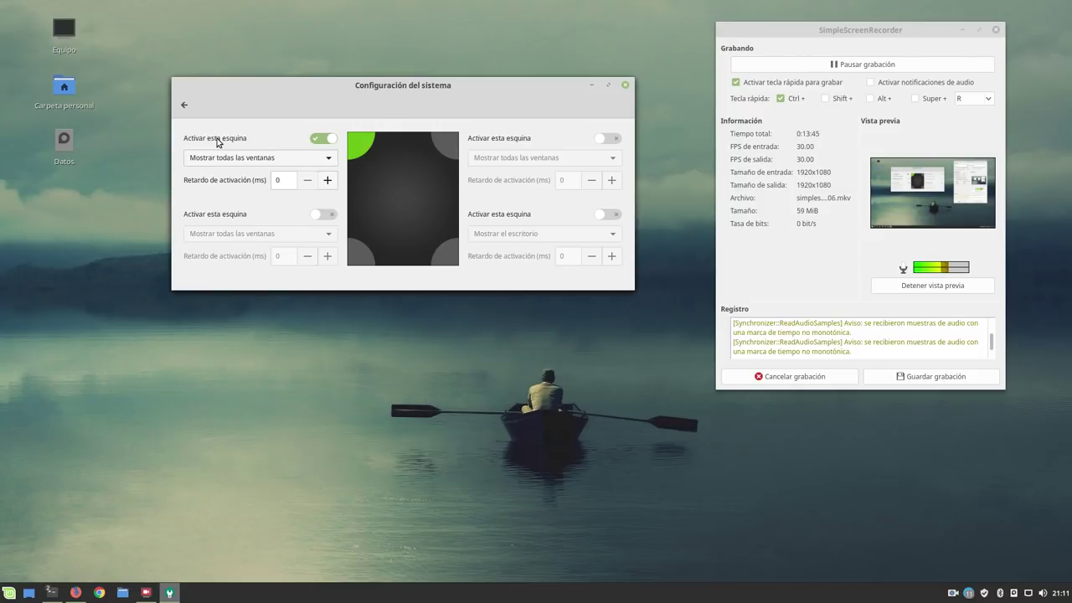
# Examine the Preferencias, Hardware and Administración categories of the system settings, including the output page of Sonido
pyautogui.click(183, 105)
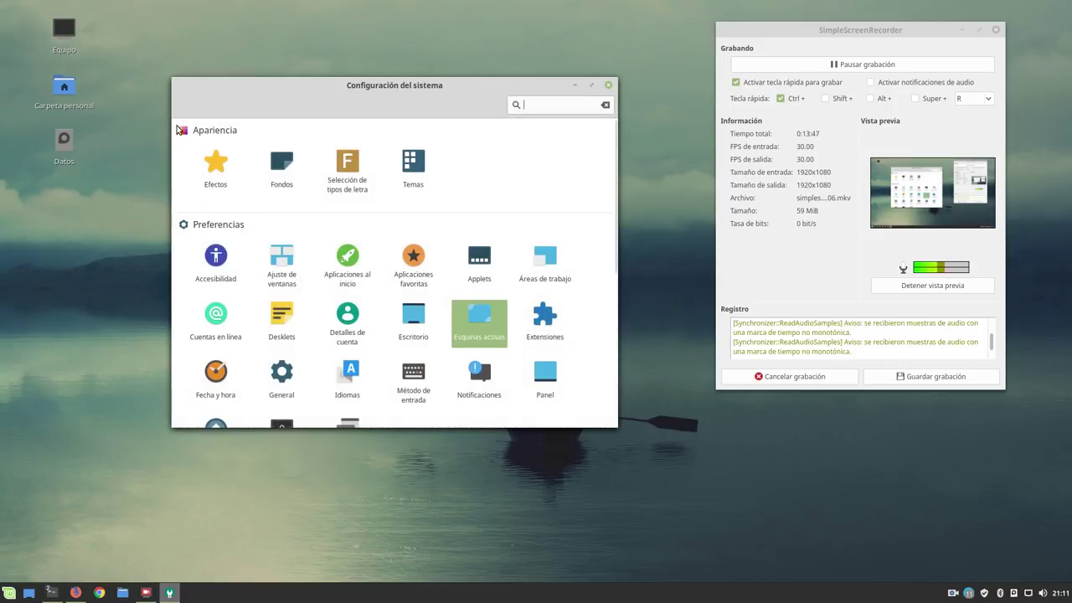
pyautogui.scroll(-2, 332, 282)
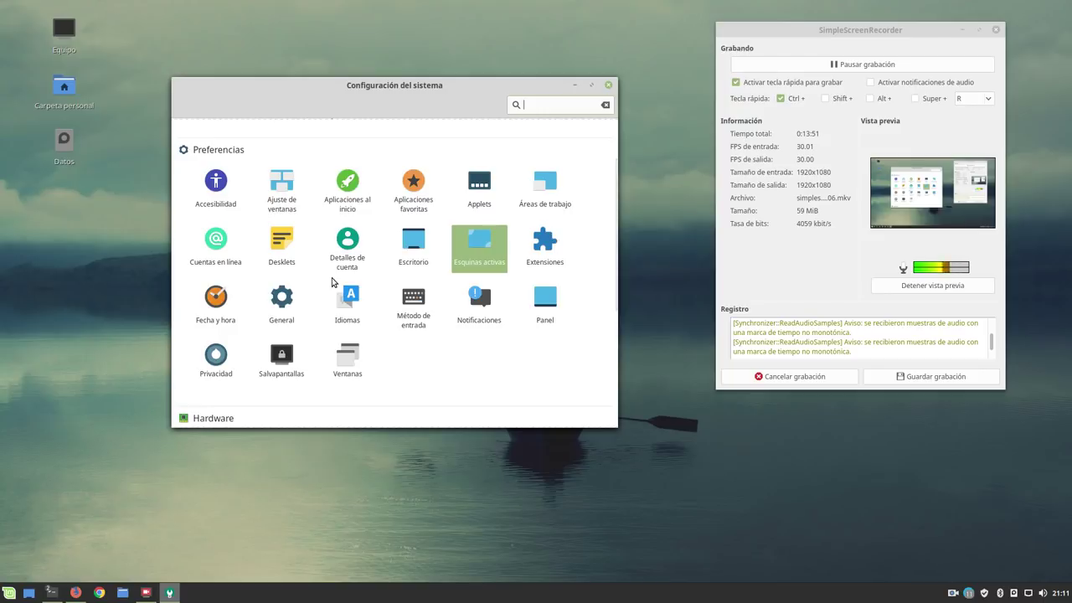
pyautogui.scroll(-4, 332, 282)
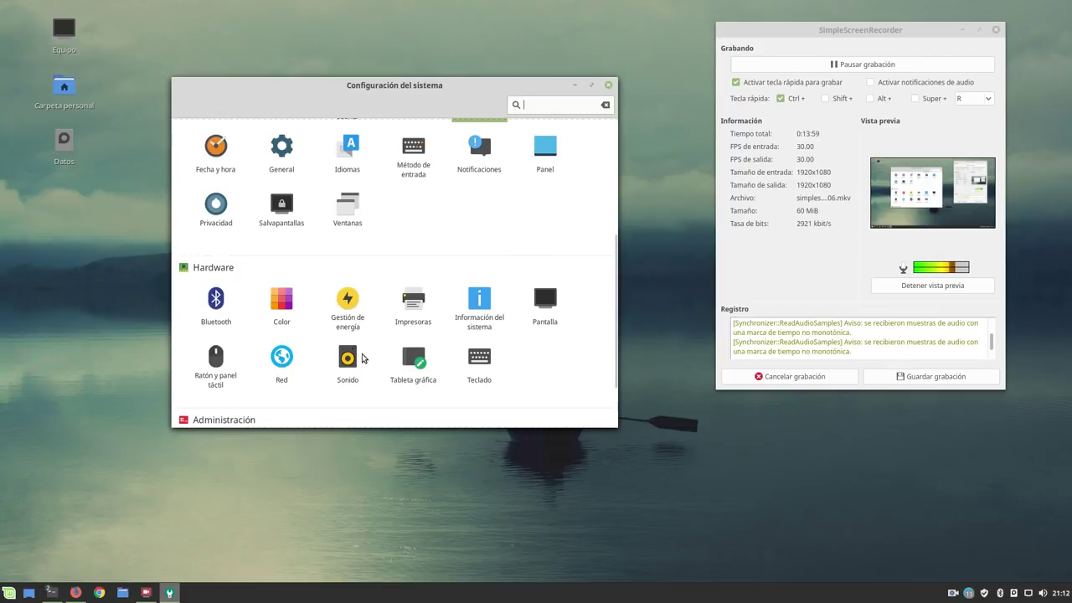
pyautogui.click(344, 372)
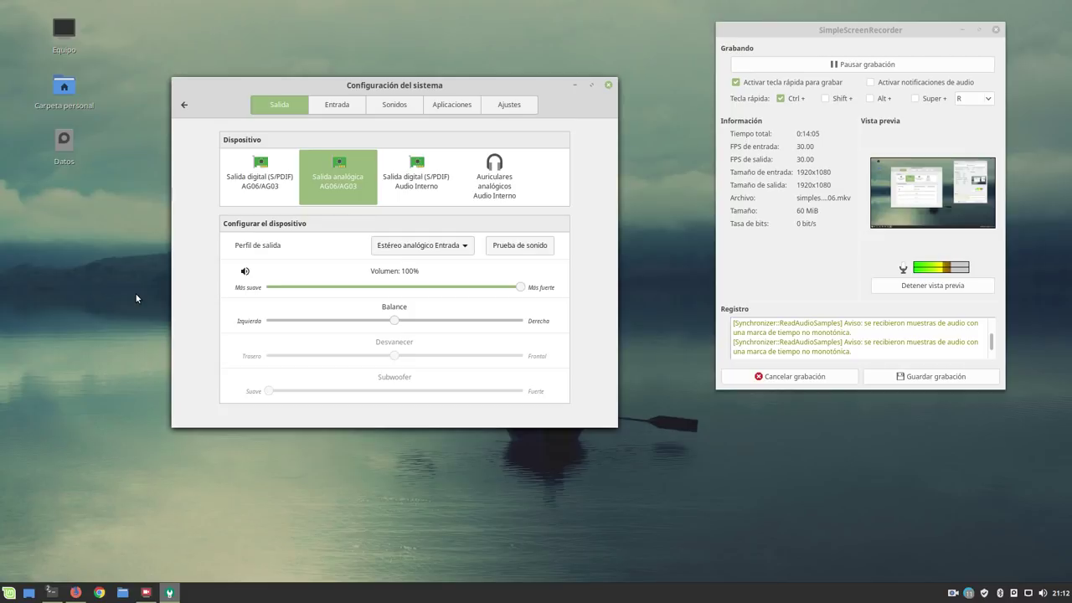
pyautogui.click(184, 105)
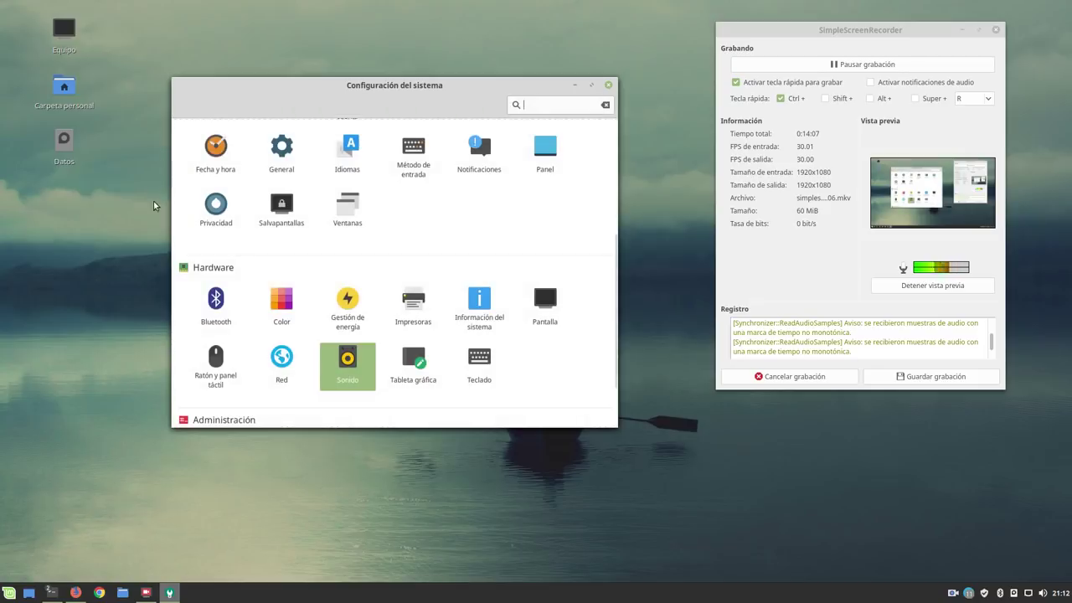
pyautogui.scroll(-2, 318, 294)
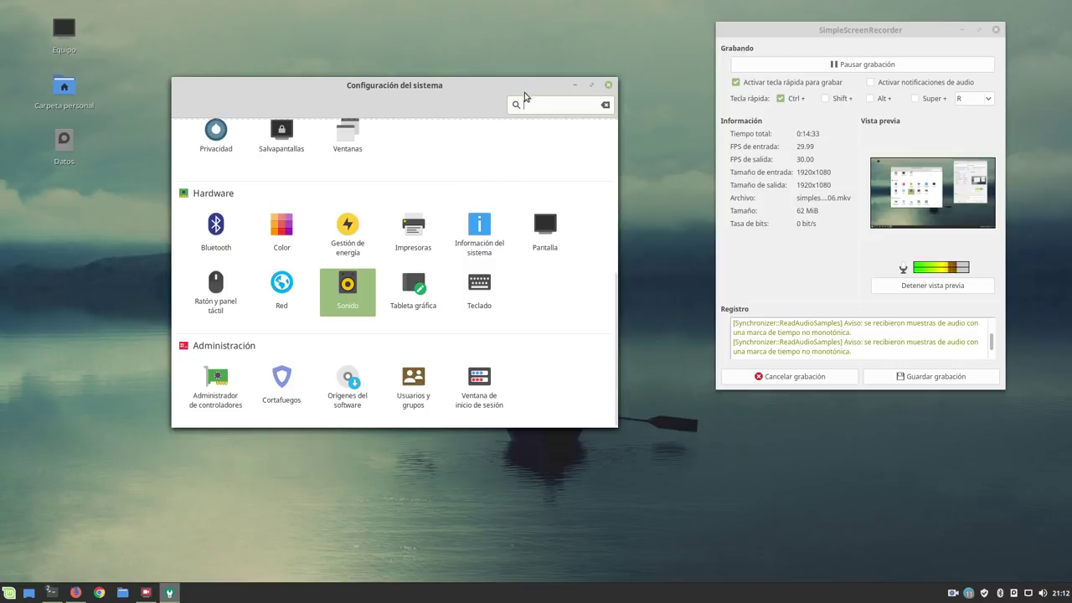
# Close the system settings and minimize the SimpleScreenRecorder window to clear the desktop
pyautogui.click(609, 85)
pyautogui.click(962, 32)
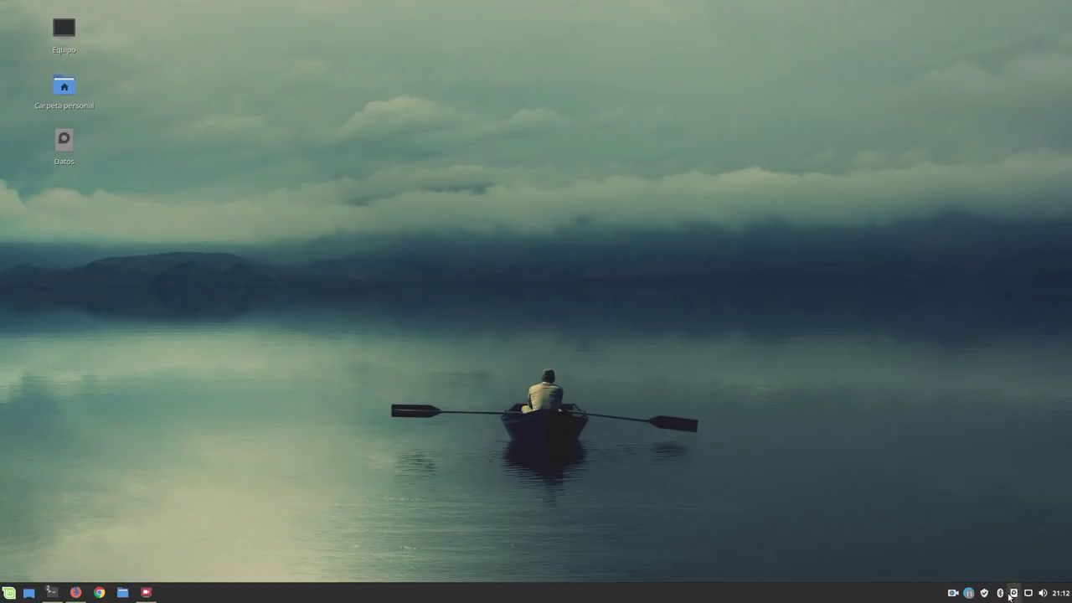
pyautogui.moveTo(1057, 596)
# Examine the applications in the Oficina and Internet categories of the Mint menu and close it
pyautogui.click(9, 593)
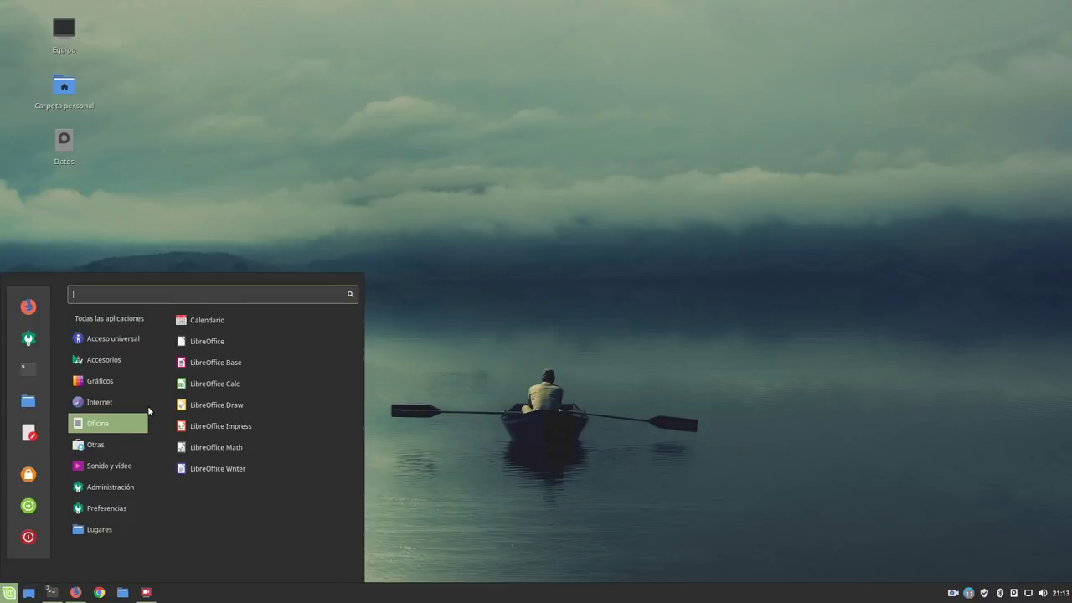
pyautogui.moveTo(149, 405)
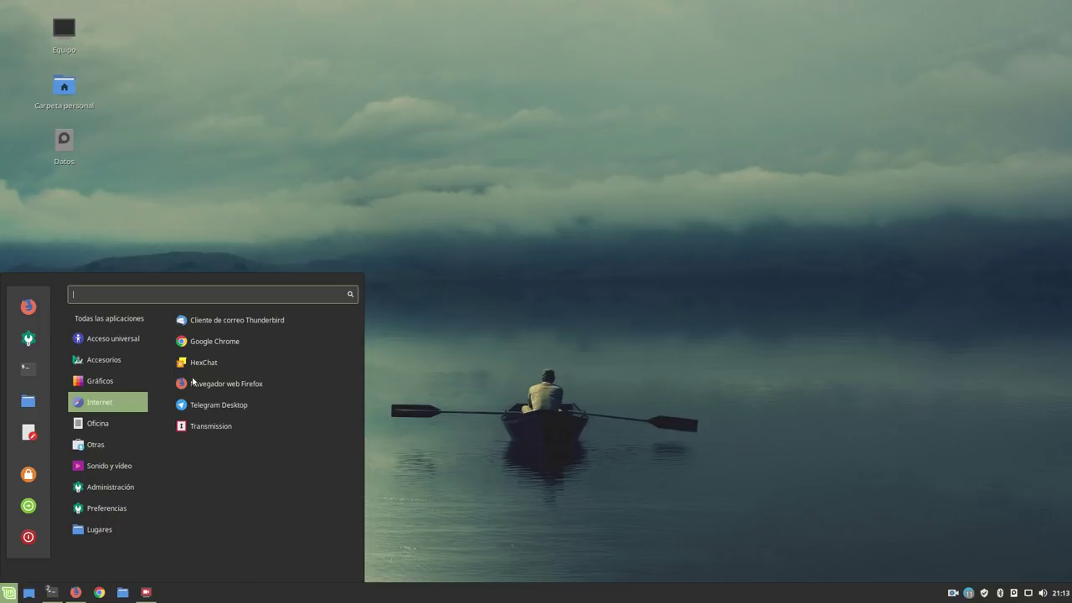
pyautogui.click(437, 244)
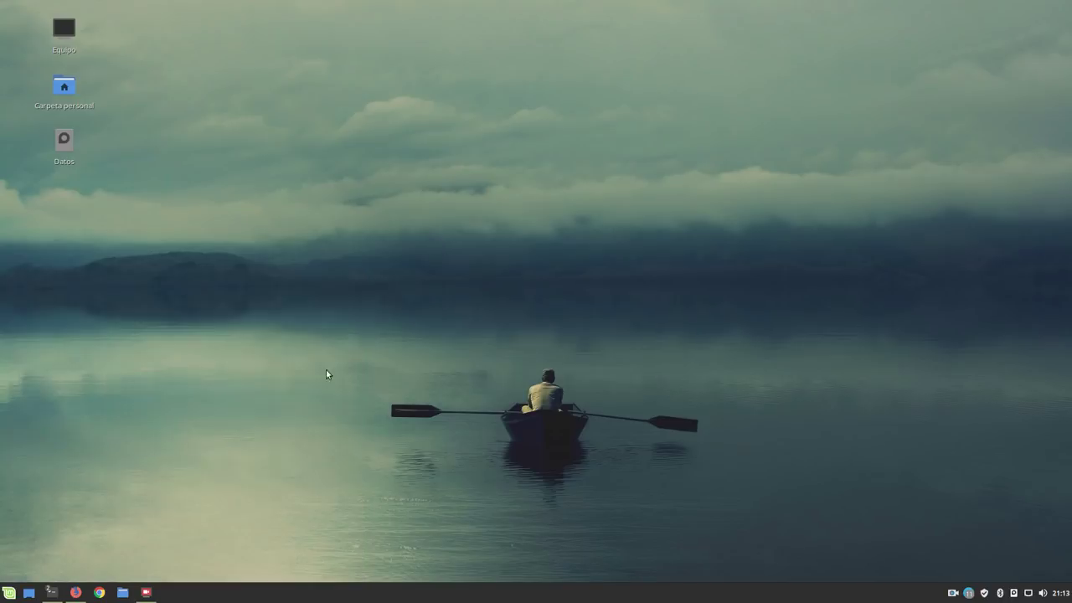
# Switch to Firefox and open liquorix.net in a new tab
pyautogui.click(76, 592)
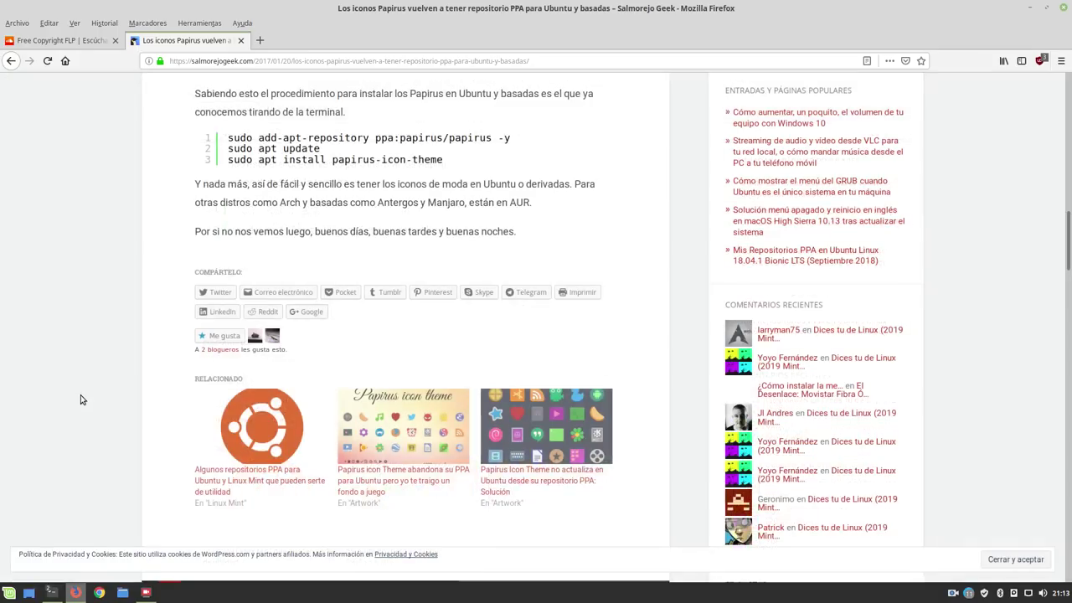
pyautogui.click(260, 40)
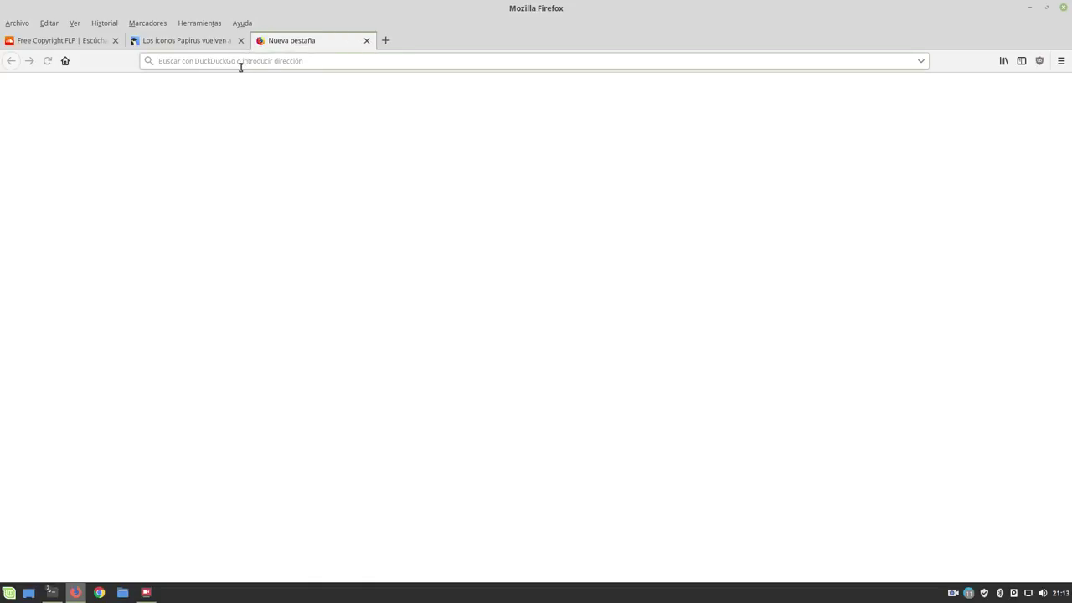
pyautogui.write('liquorix.net/')
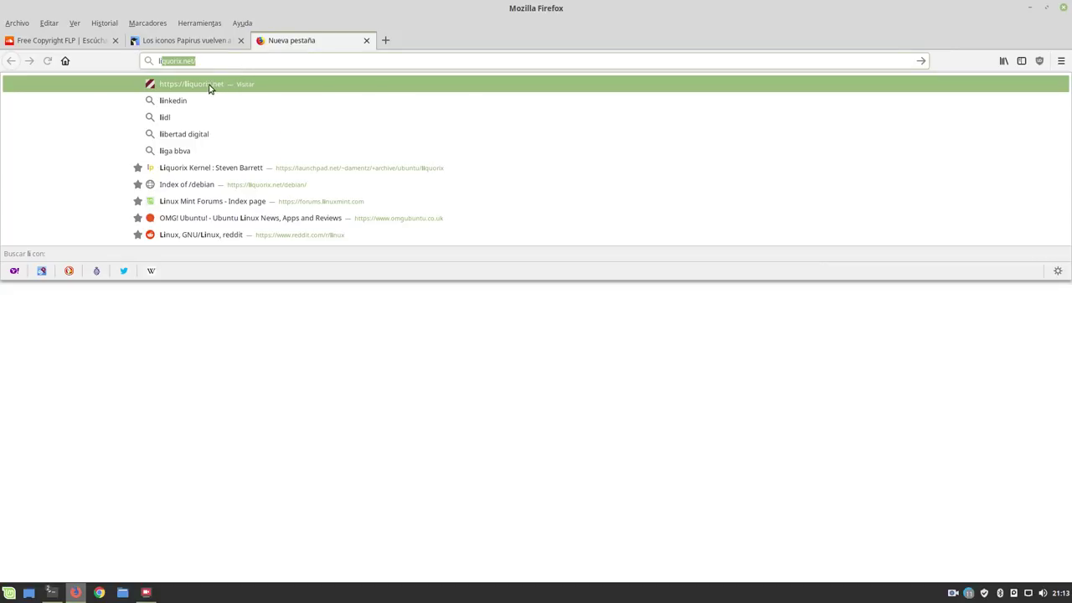
pyautogui.click(211, 86)
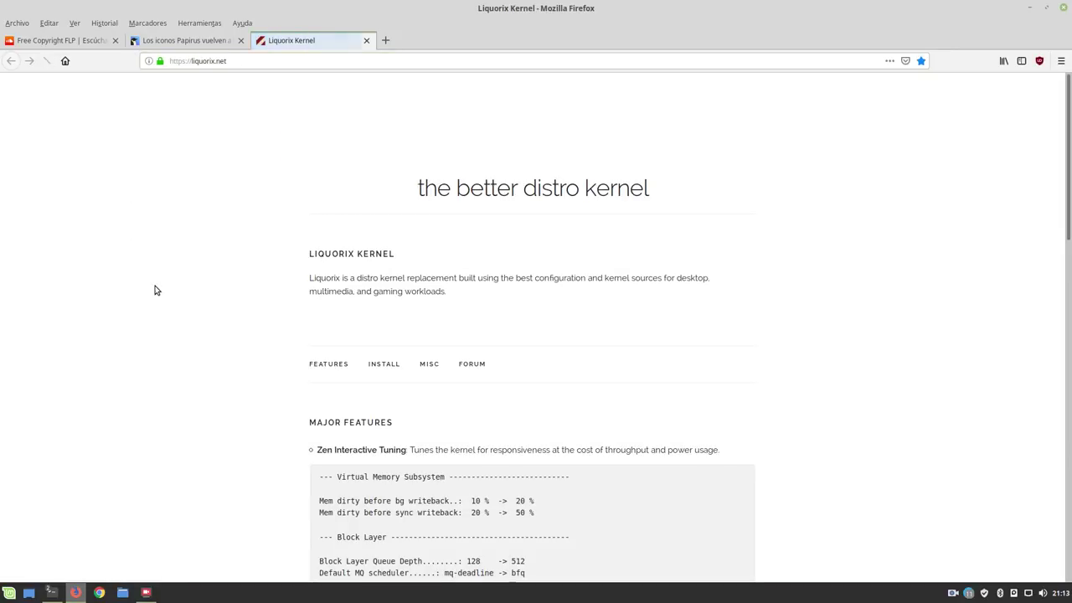
# Read the Liquorix kernel's introductory description, highlighting its paragraph, and view the start of the major features
pyautogui.scroll(-5, 168, 307)
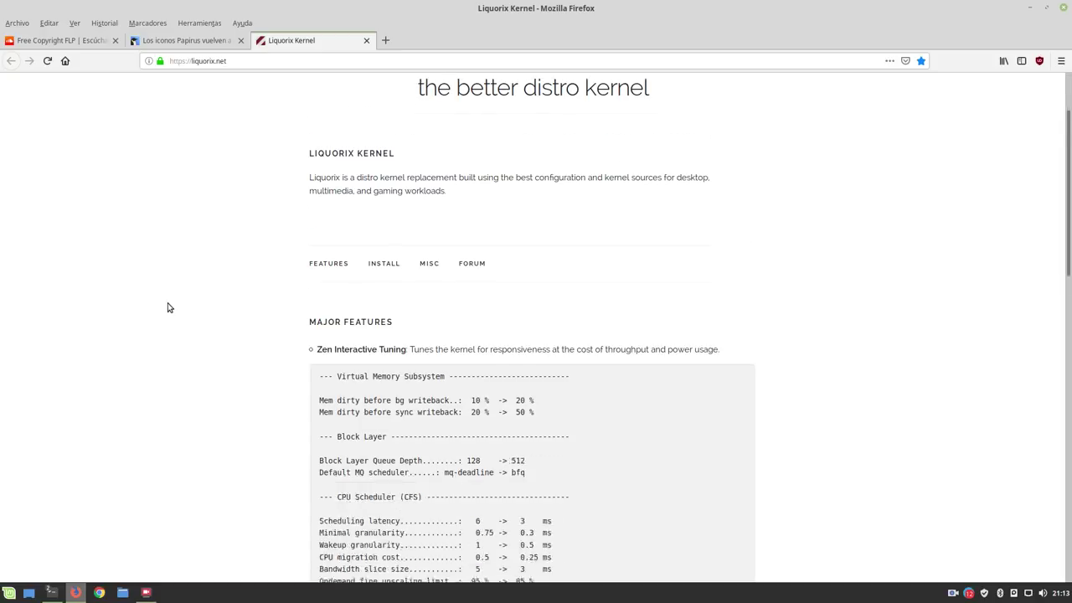
pyautogui.scroll(5, 168, 307)
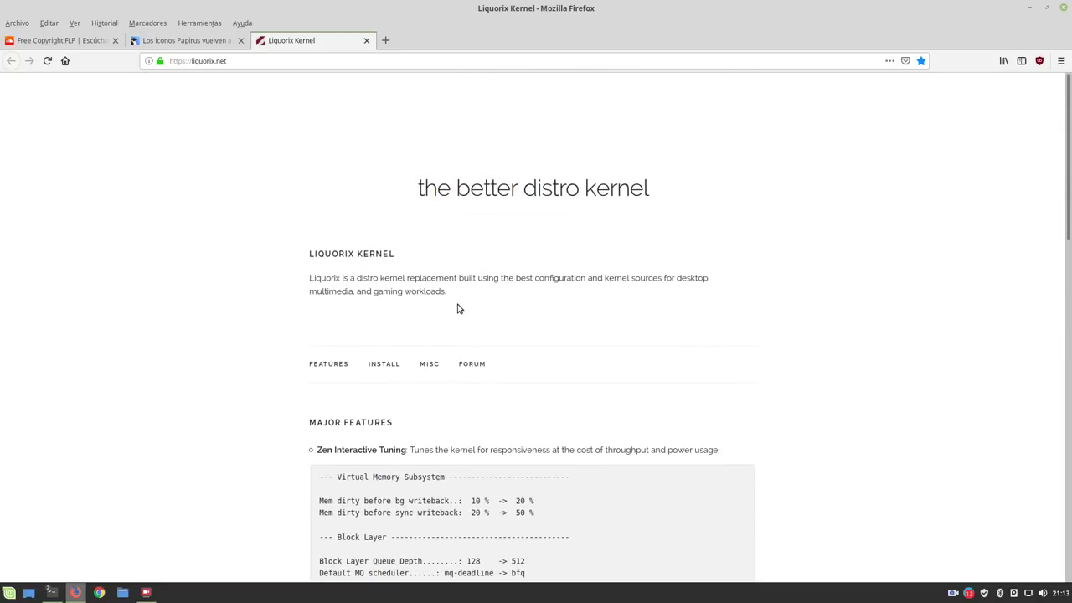
pyautogui.moveTo(457, 308); pyautogui.dragTo(291, 279)
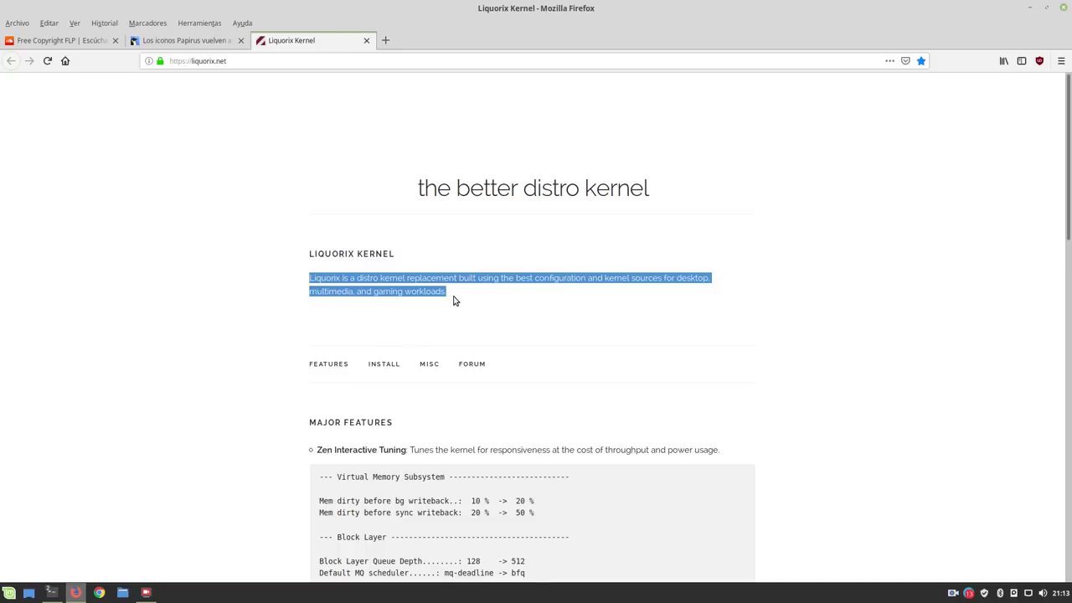
pyautogui.moveTo(457, 299); pyautogui.dragTo(298, 282)
pyautogui.scroll(-3, 263, 266)
pyautogui.scroll(3, 262, 266)
pyautogui.scroll(-4, 269, 264)
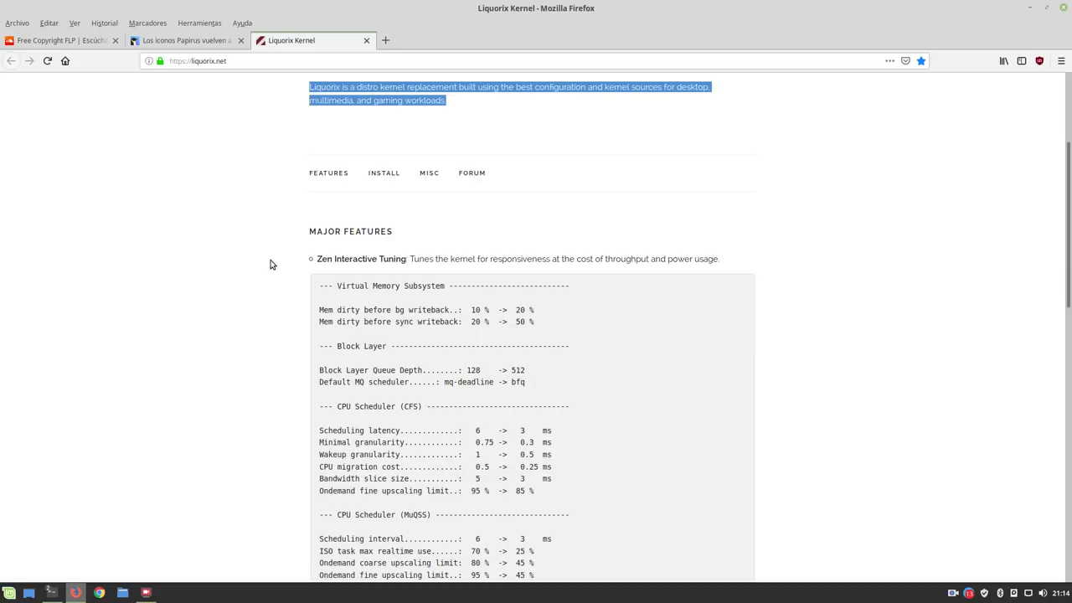
# Read the remaining features and the Install section, highlighting the Ubuntu repository command and the 64-bit install command
pyautogui.scroll(-9, 251, 321)
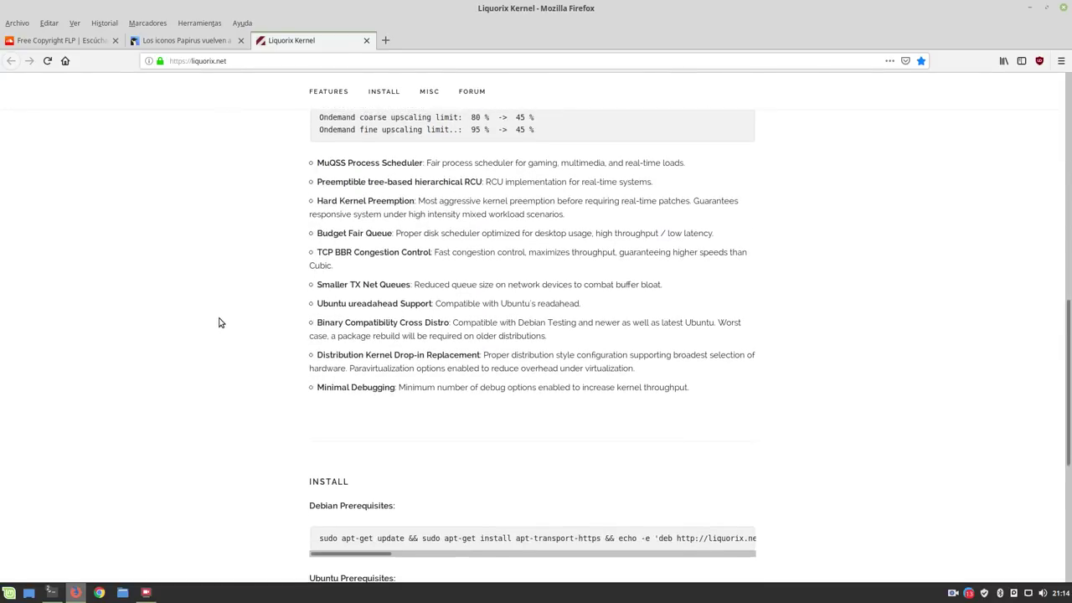
pyautogui.scroll(-5, 216, 321)
pyautogui.scroll(-1, 255, 394)
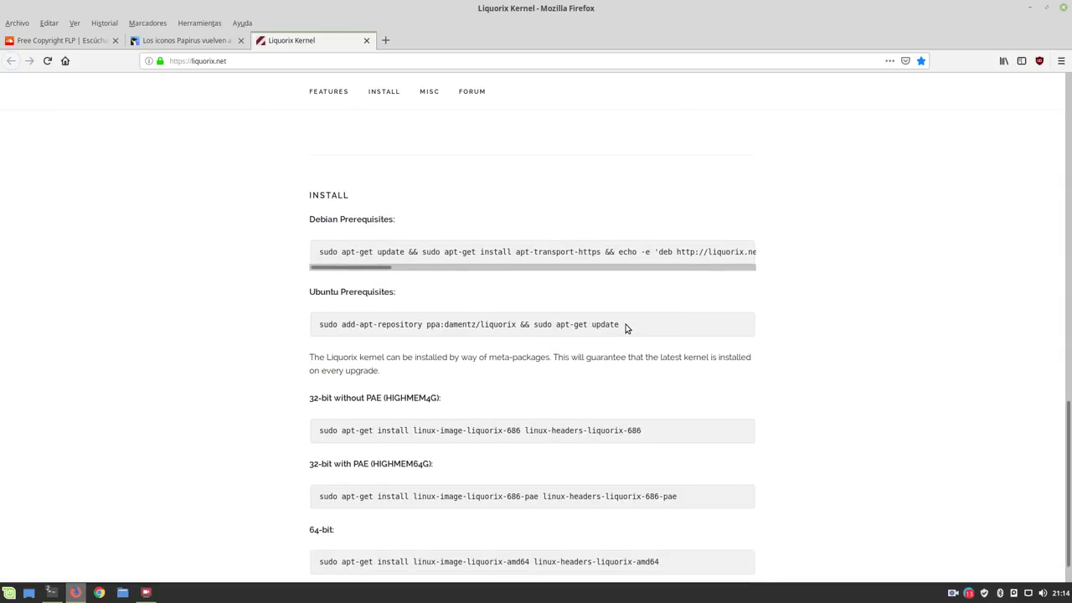
pyautogui.moveTo(626, 328); pyautogui.dragTo(316, 322)
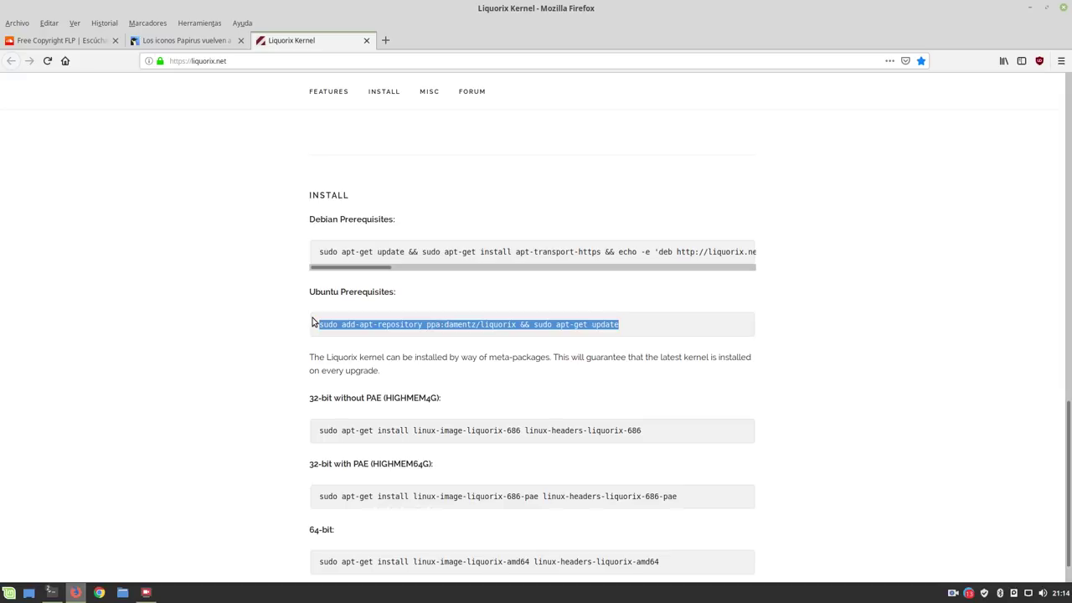
pyautogui.scroll(-1, 284, 322)
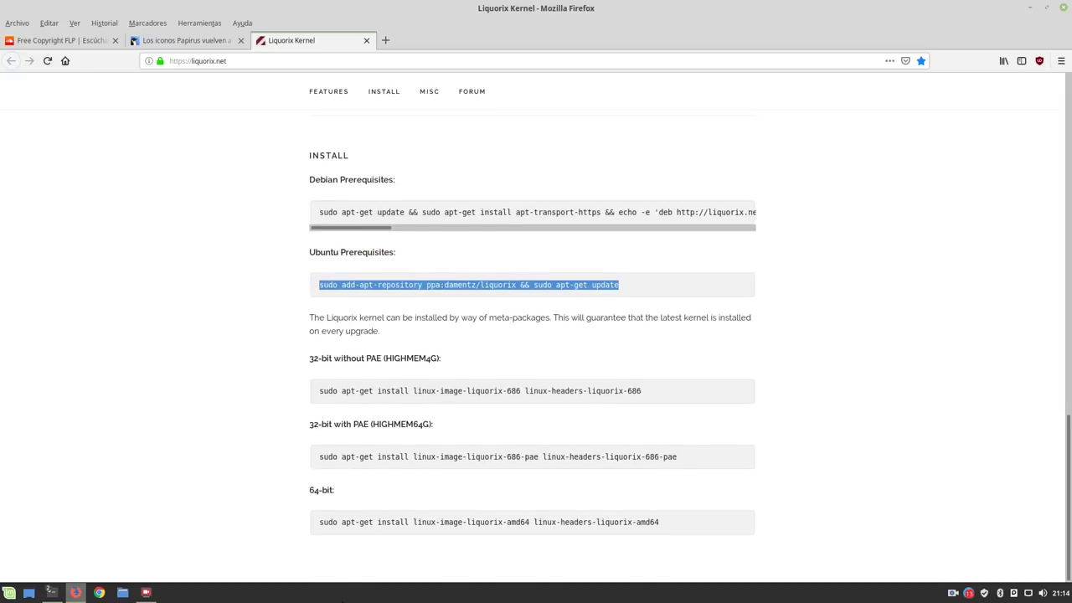
pyautogui.click(280, 557)
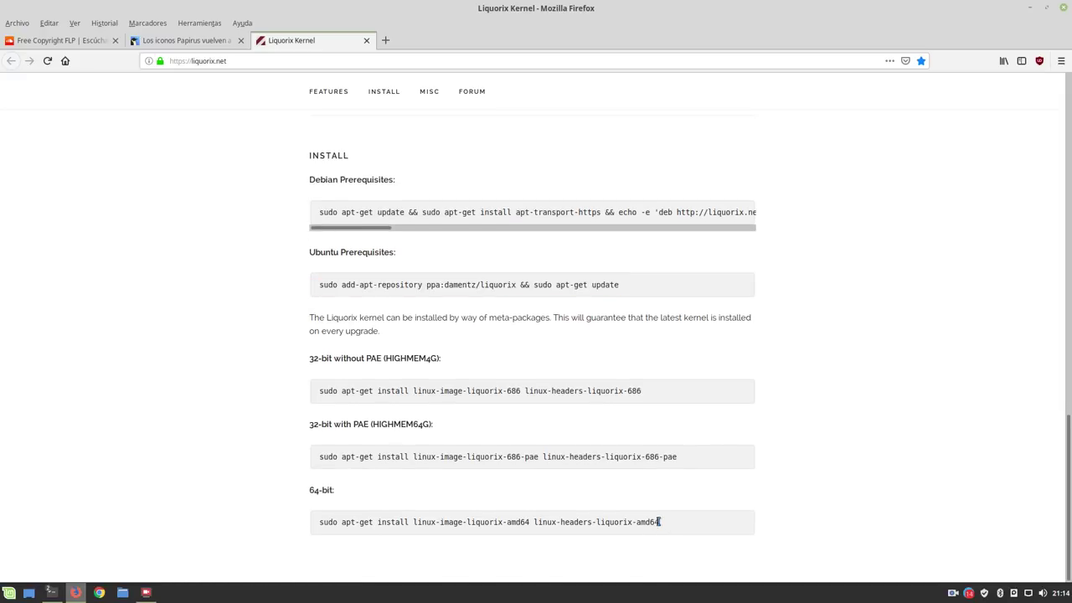
pyautogui.moveTo(660, 521); pyautogui.dragTo(311, 520)
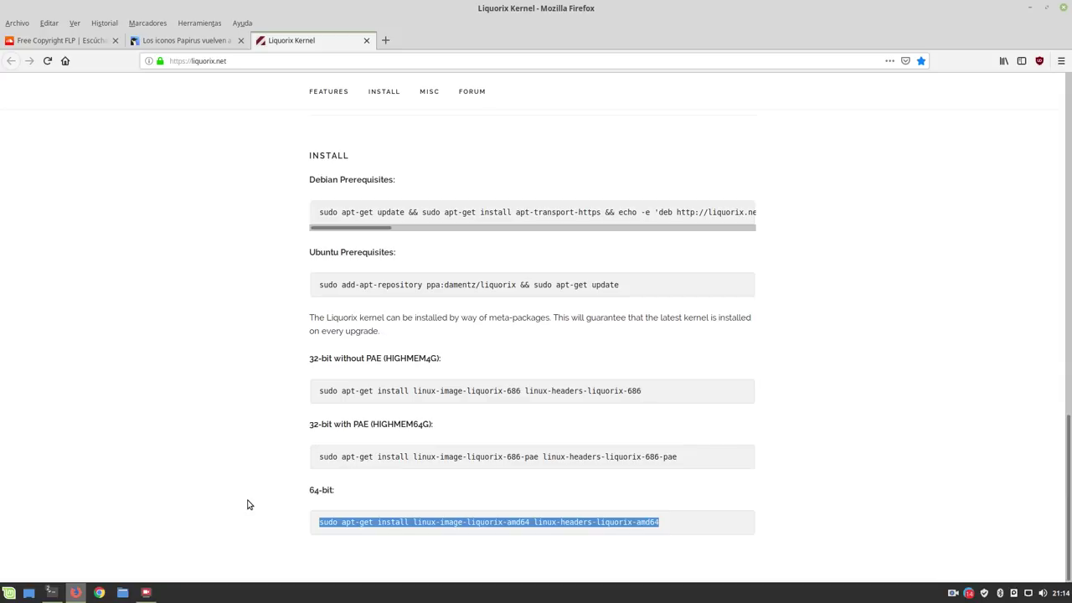
# Switch to the terminal showing the neofetch output, highlight the running kernel version, and return to the Liquorix page in Firefox
pyautogui.moveTo(50, 592)
pyautogui.click(90, 550)
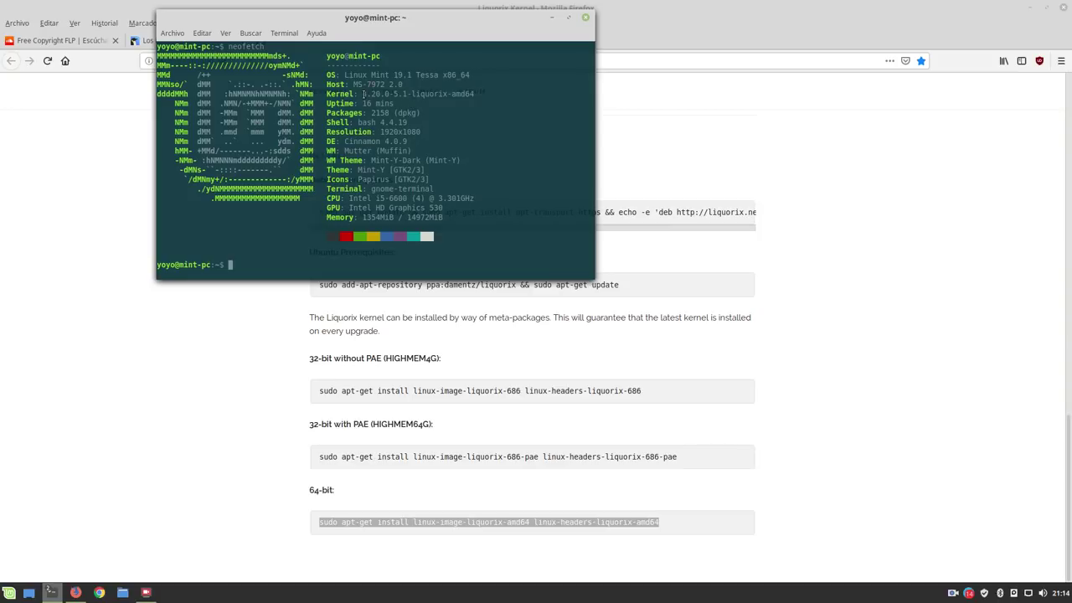
pyautogui.moveTo(363, 94); pyautogui.dragTo(463, 93)
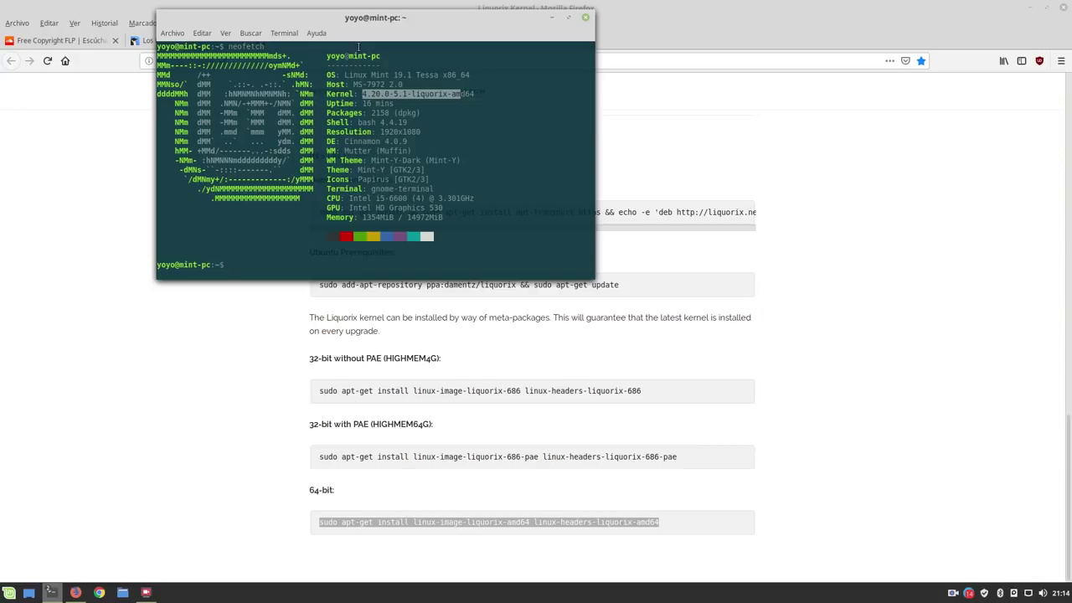
pyautogui.click(122, 346)
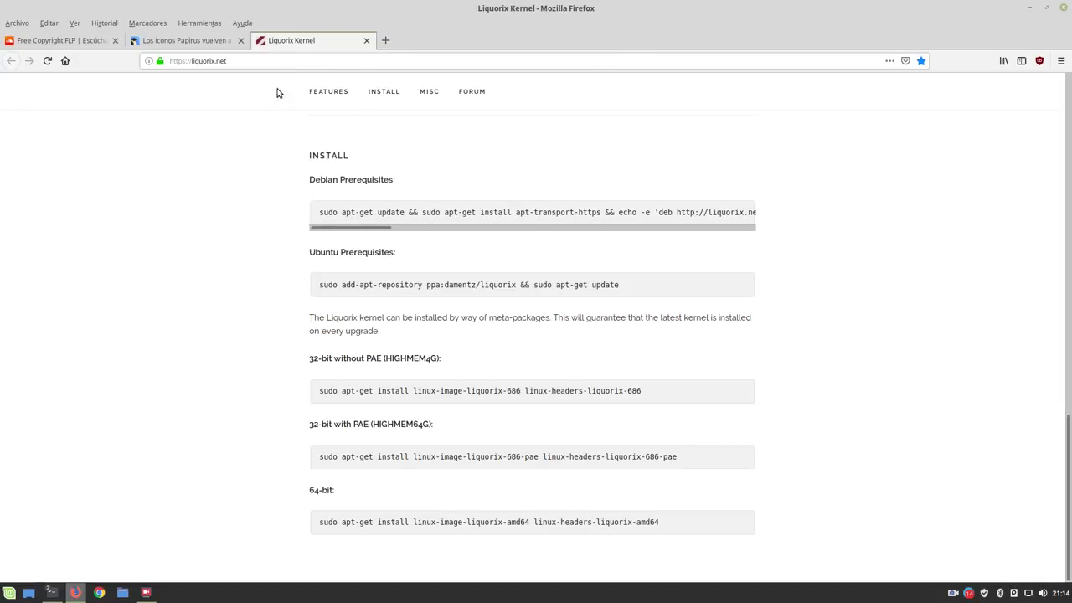
# Open kernel.org in a new Firefox tab
pyautogui.click(388, 40)
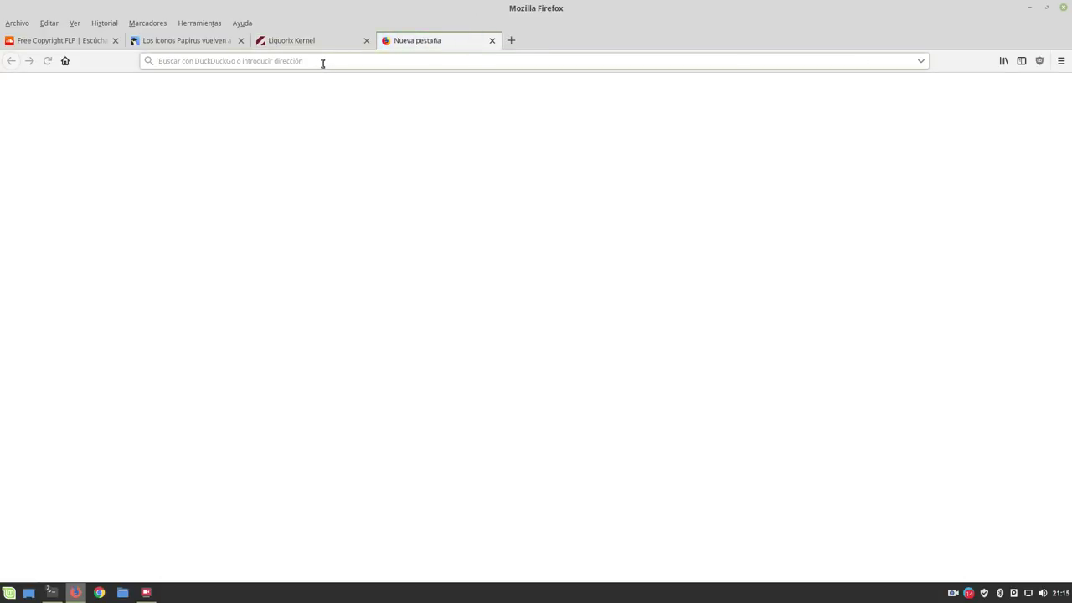
pyautogui.write('kernel.org')
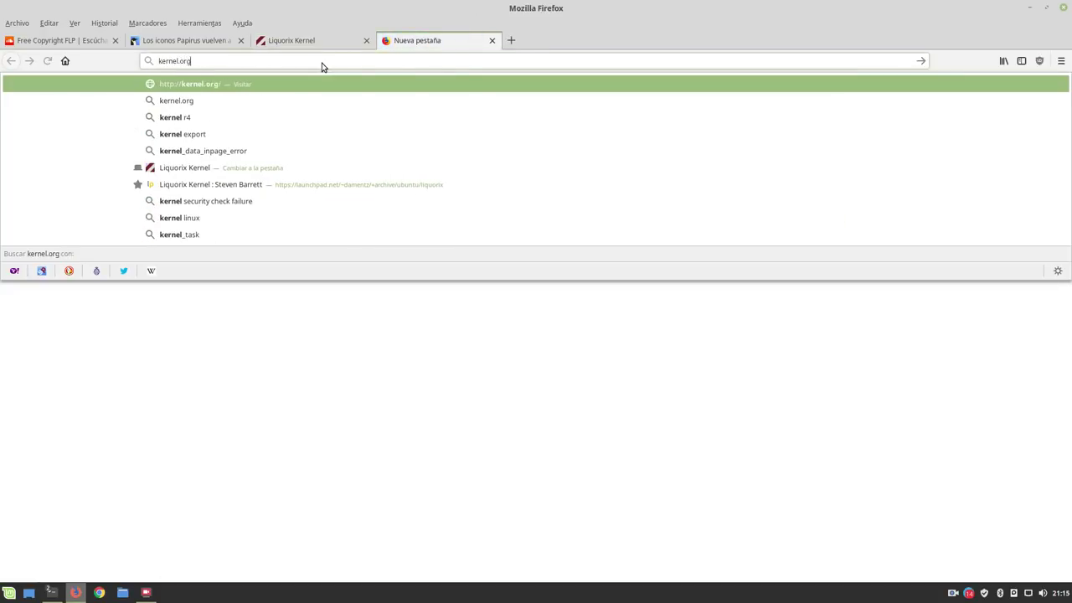
pyautogui.press('Return')
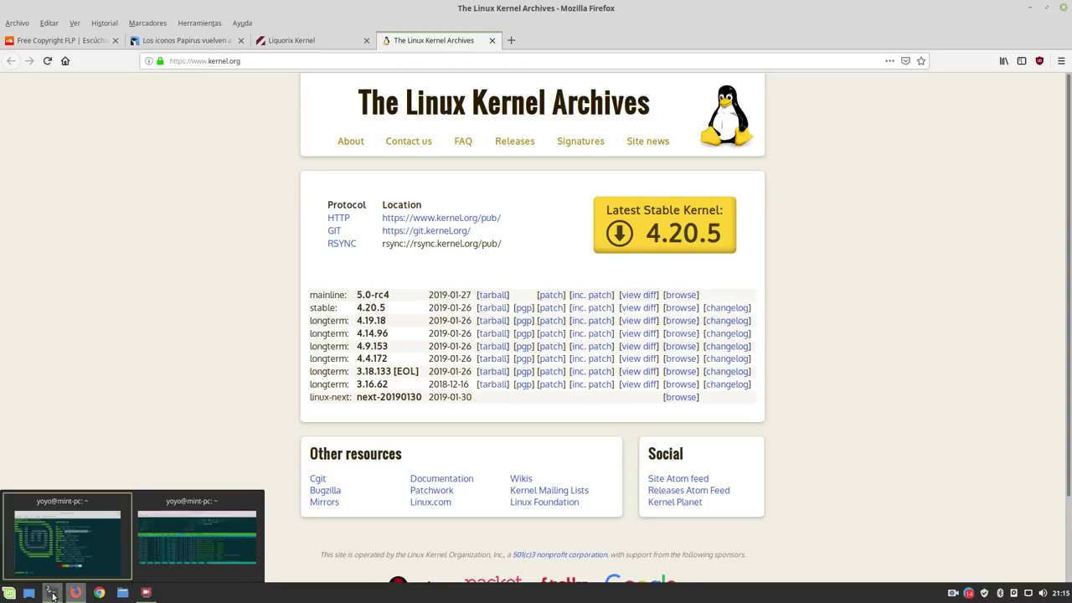
# Switch to the neofetch terminal, highlight the running kernel version for comparison, and return to the Linux Kernel Archives page
pyautogui.click(52, 596)
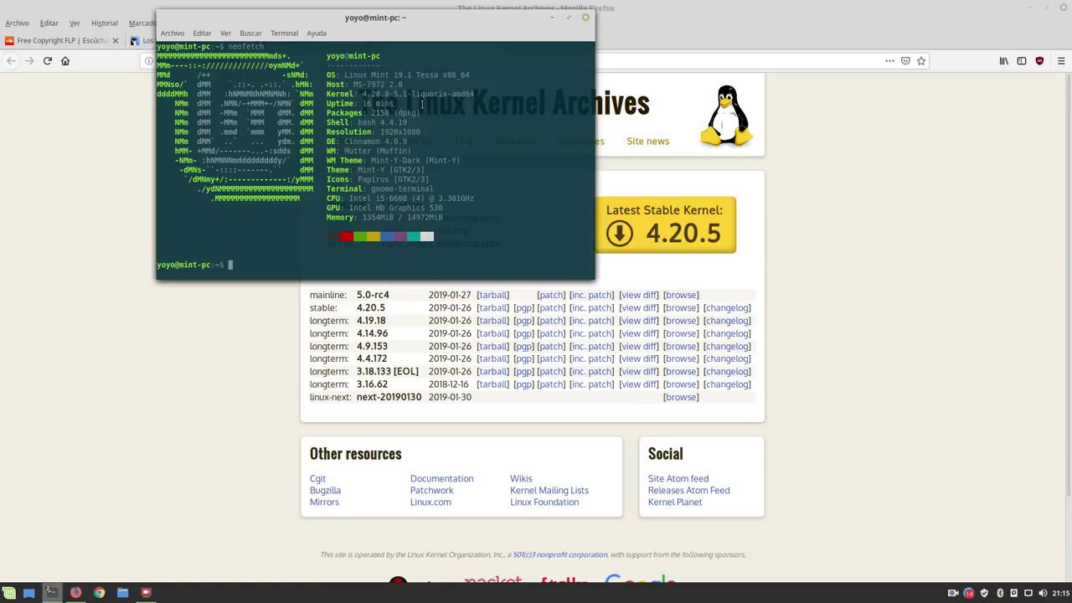
pyautogui.moveTo(362, 94); pyautogui.dragTo(460, 94)
pyautogui.tripleClick(460, 94)
pyautogui.click(182, 367)
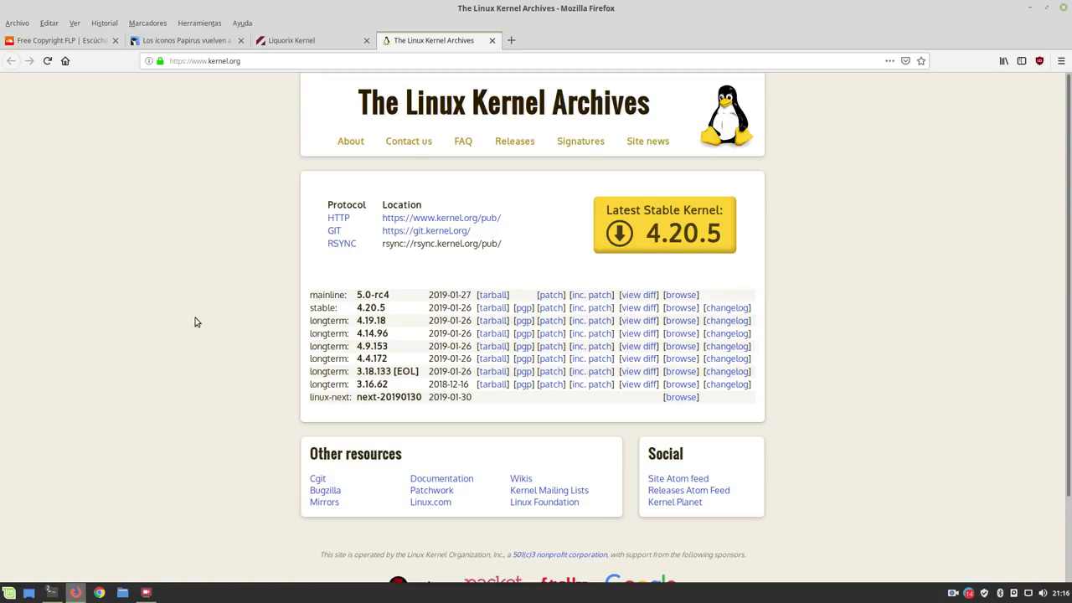
# Clear the desktop by minimizing Firefox and the neofetch terminal
pyautogui.click(1028, 12)
pyautogui.moveTo(483, 24); pyautogui.dragTo(595, 88)
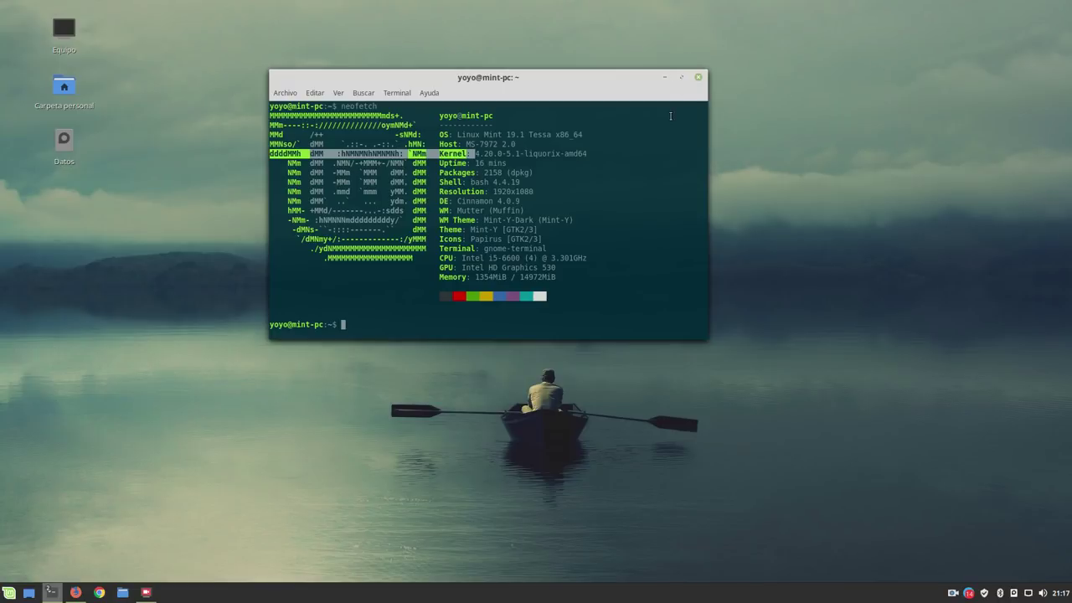
pyautogui.click(664, 76)
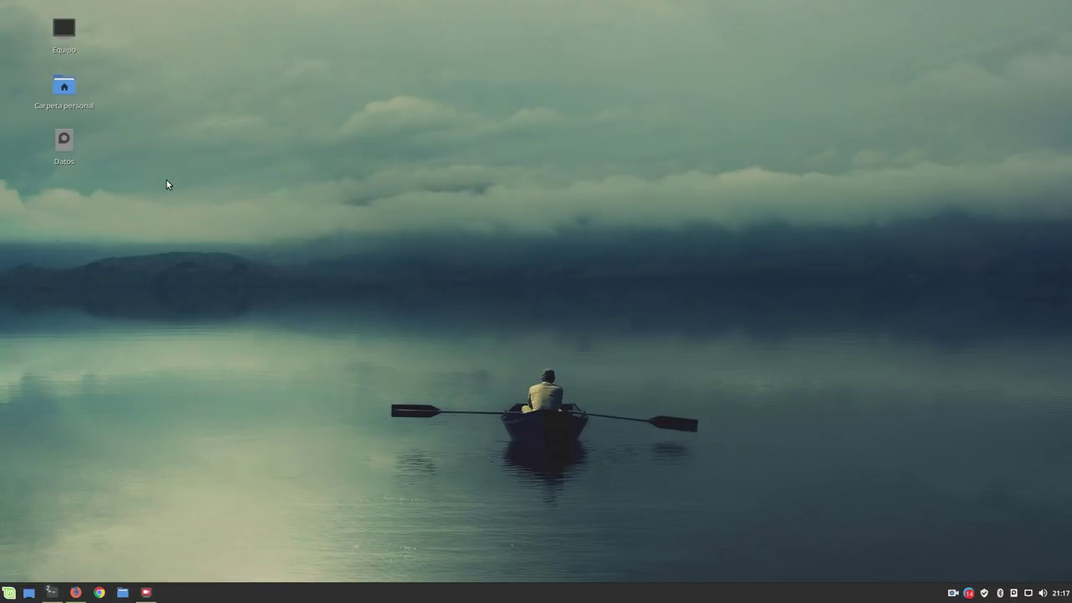
# Open the Carpeta personal folder, turn off the display of hidden files, and close the window
pyautogui.doubleClick(64, 86)
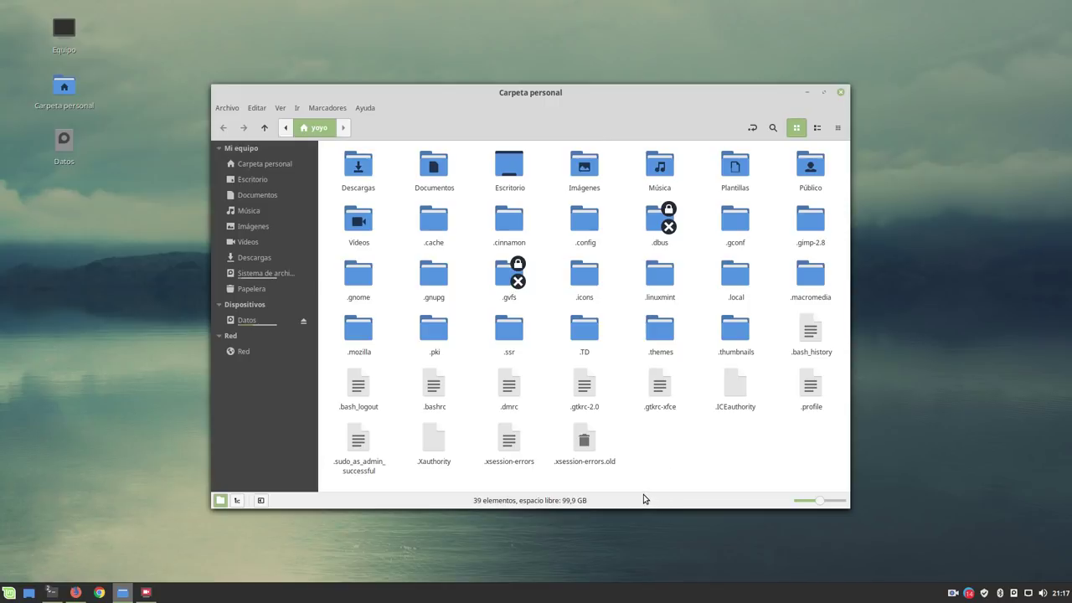
pyautogui.click(281, 107)
pyautogui.click(327, 250)
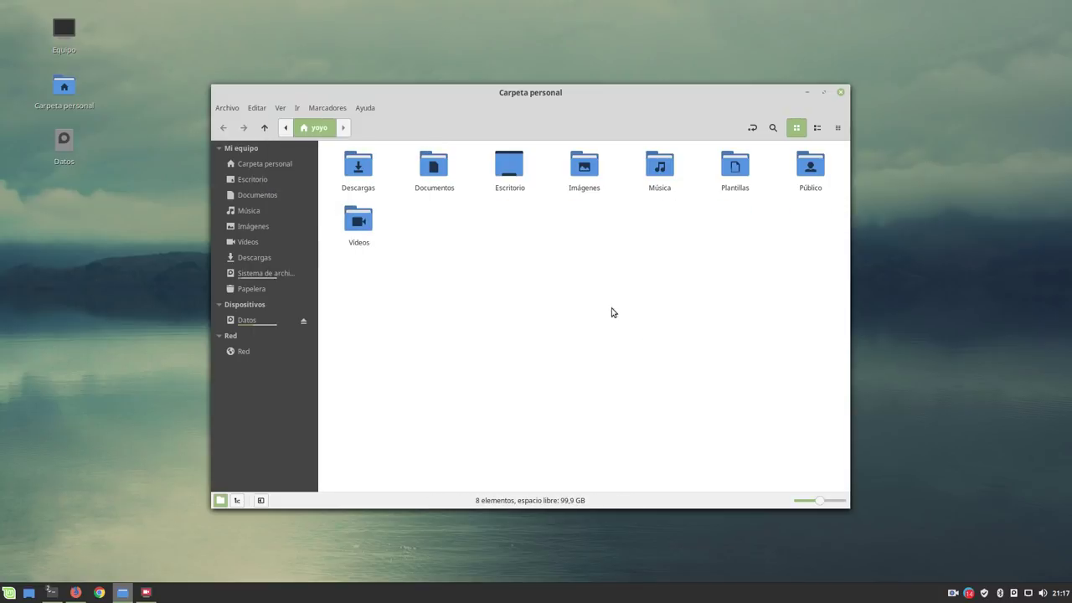
pyautogui.moveTo(508, 95); pyautogui.dragTo(450, 109)
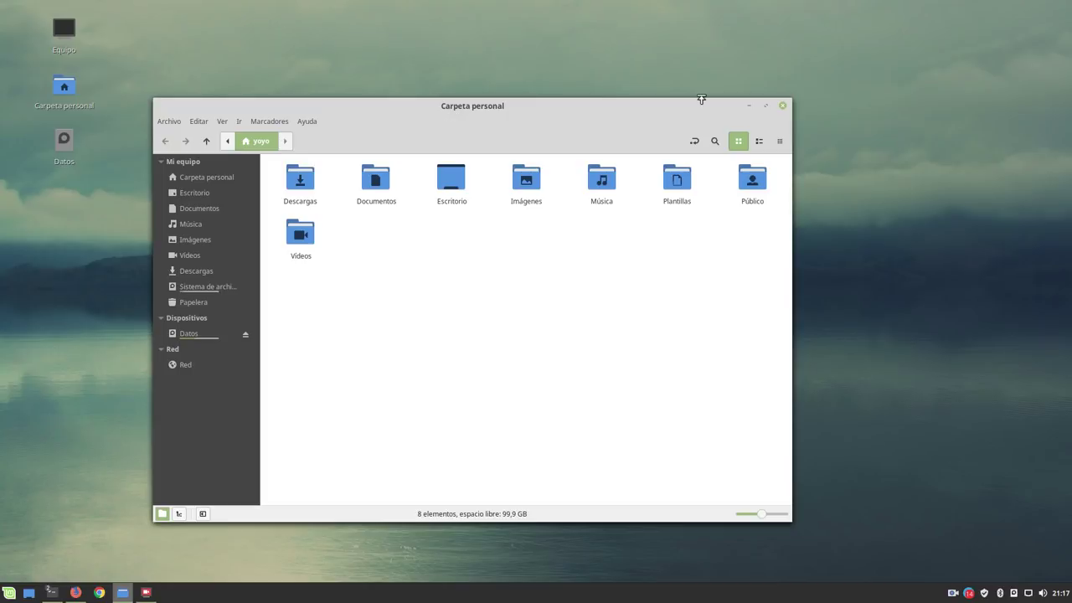
pyautogui.click(781, 108)
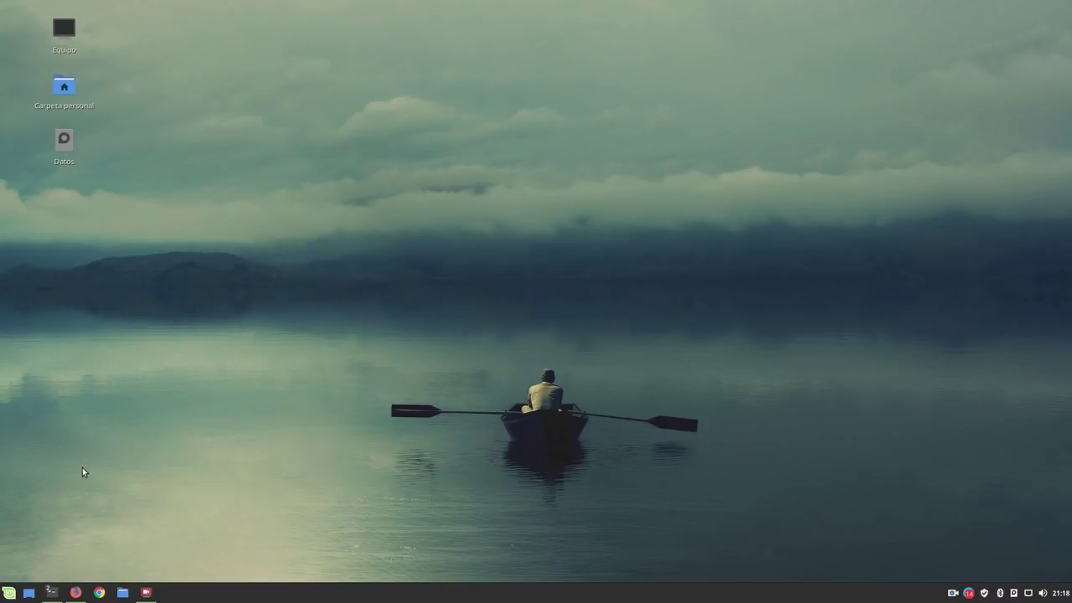
# Launch the Synaptic package manager from the Administración category and authenticate with the account password
pyautogui.click(9, 592)
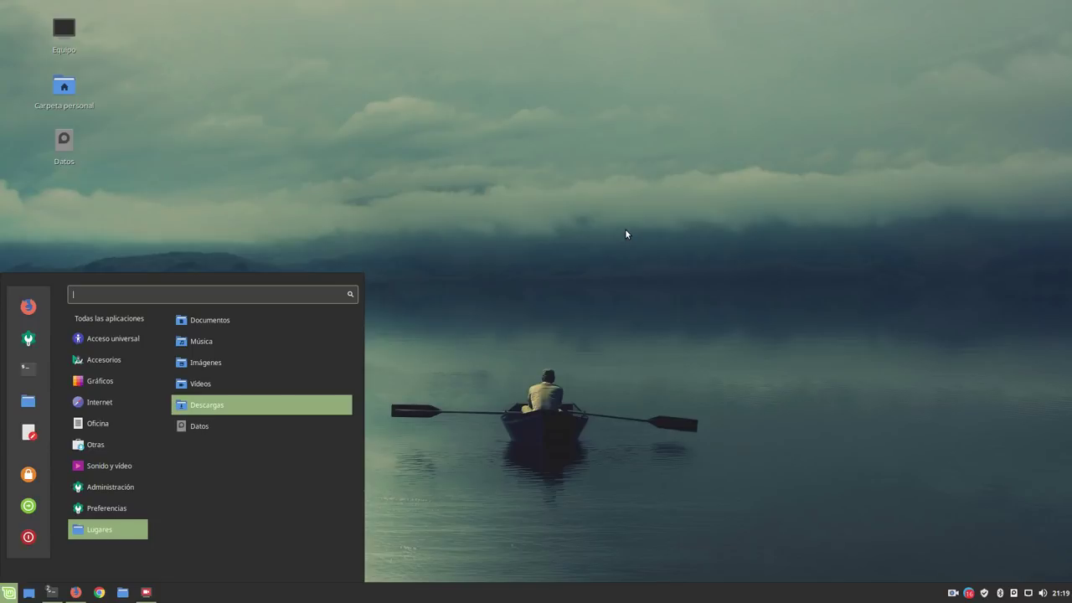
pyautogui.moveTo(132, 485)
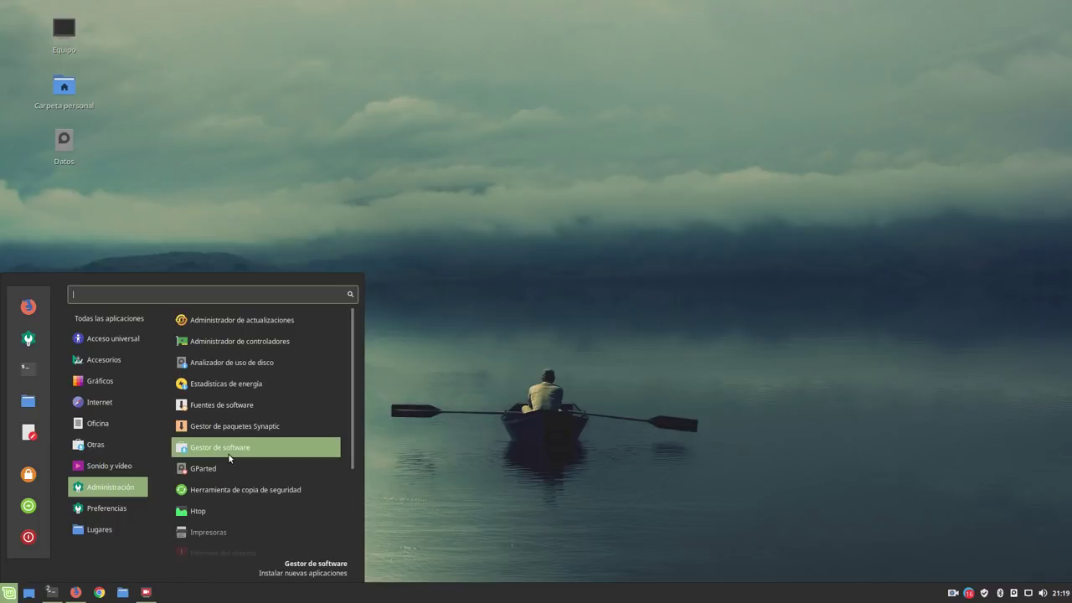
pyautogui.scroll(-3, 229, 457)
pyautogui.scroll(-1, 229, 457)
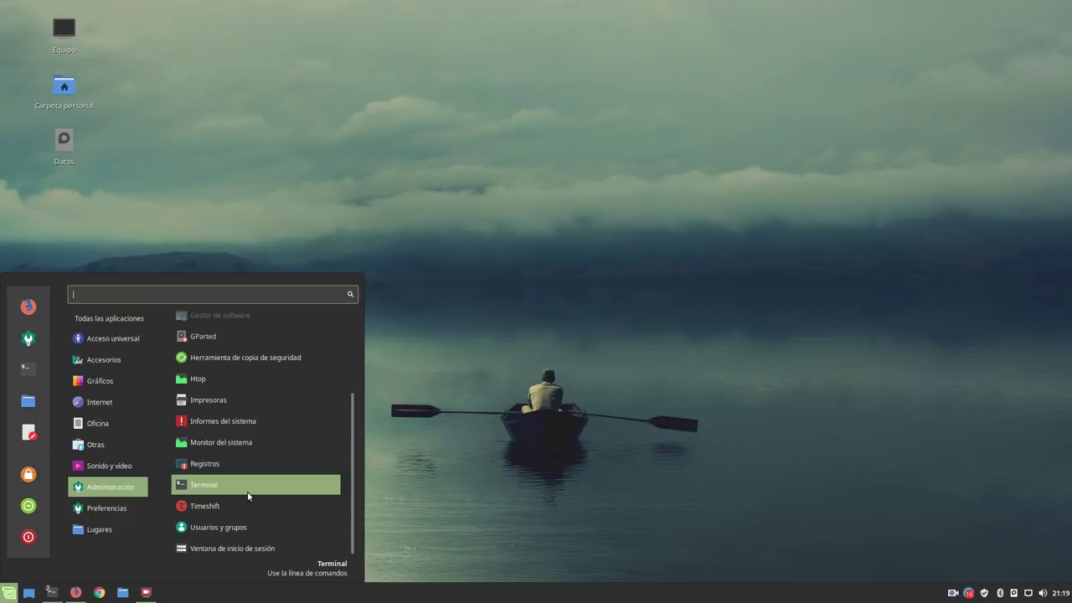
pyautogui.scroll(3, 248, 496)
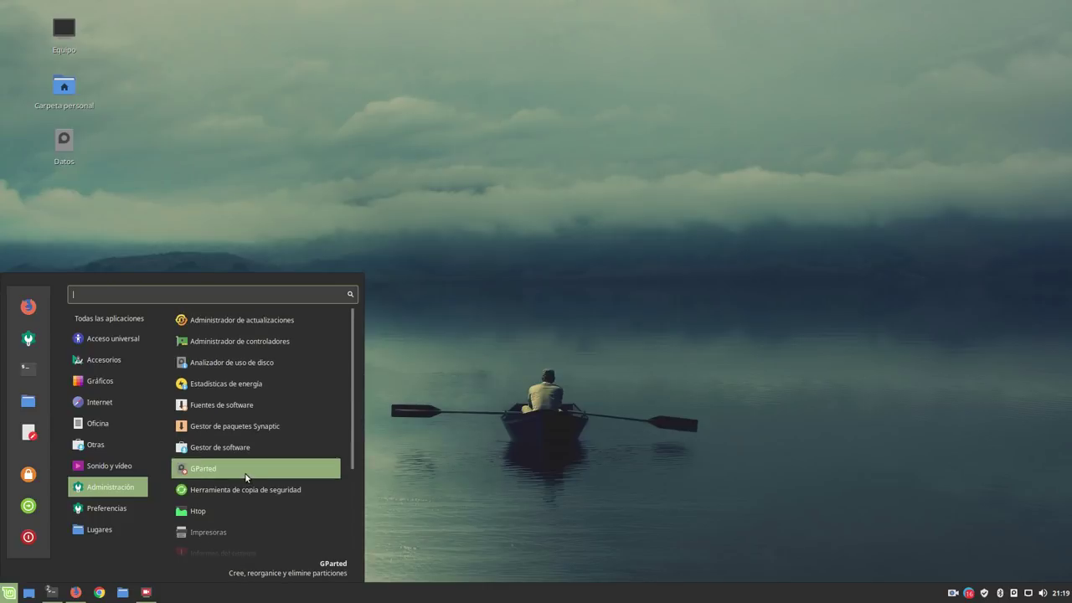
pyautogui.click(230, 425)
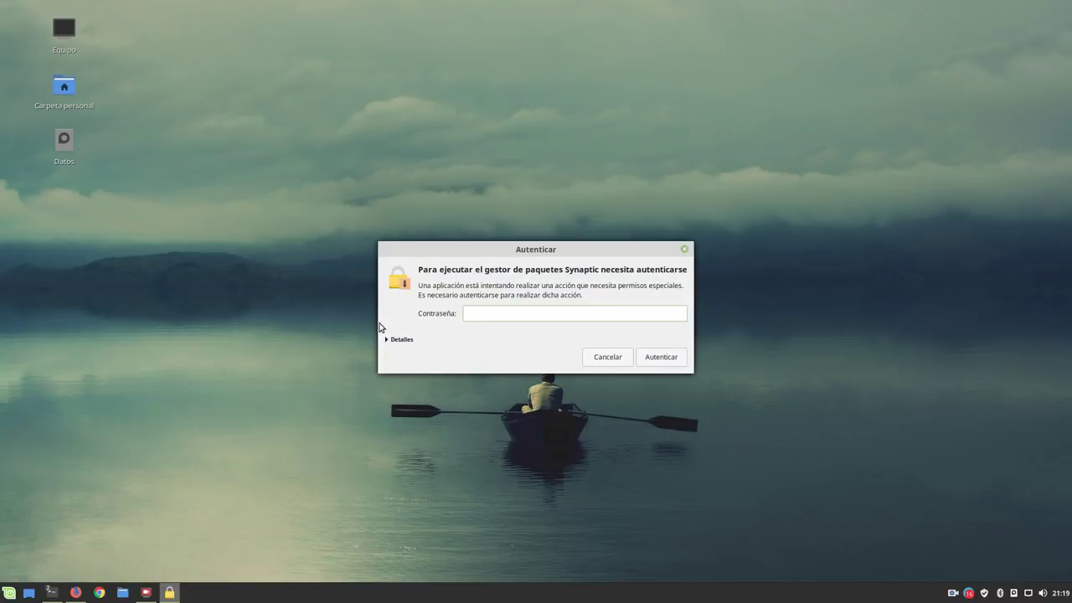
pyautogui.write('********')
pyautogui.press('Return')
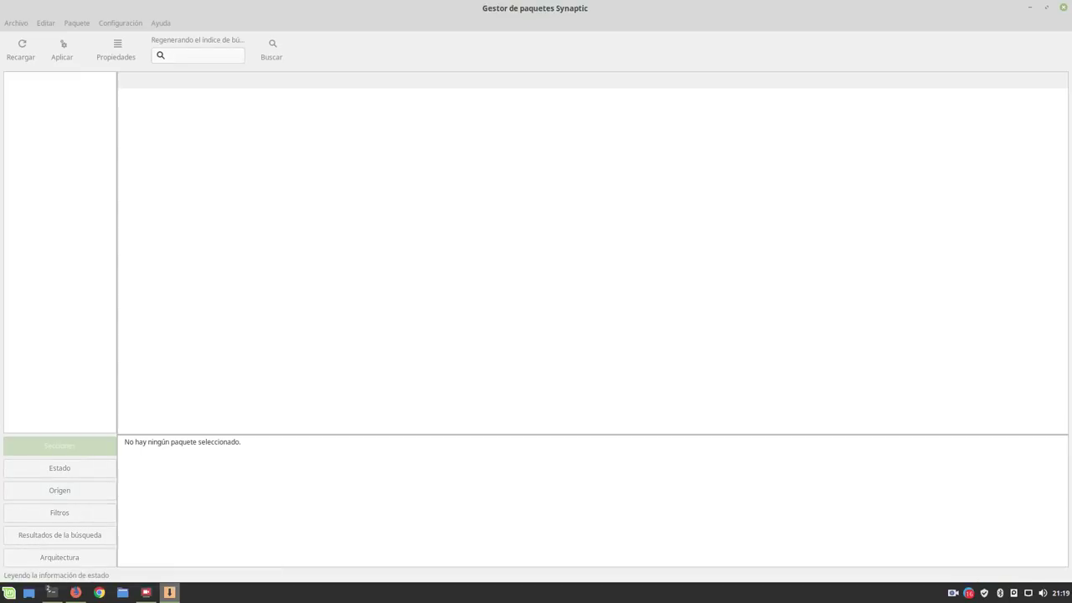
# Restore the Synaptic window from full screen, shrink it, and reposition it on the desktop
pyautogui.click(1046, 8)
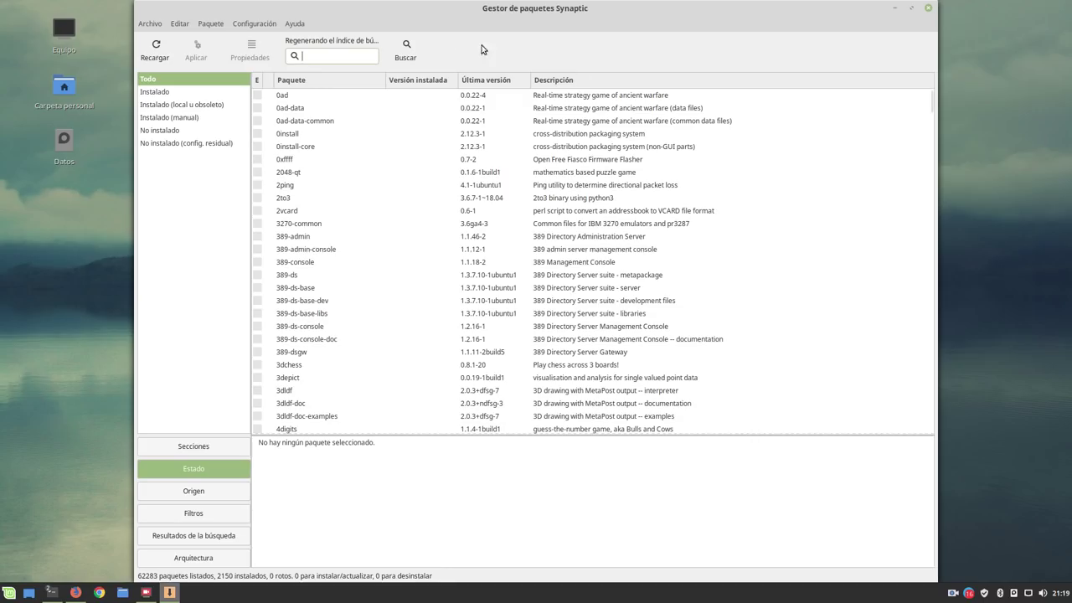
pyautogui.moveTo(921, 5); pyautogui.dragTo(719, 105)
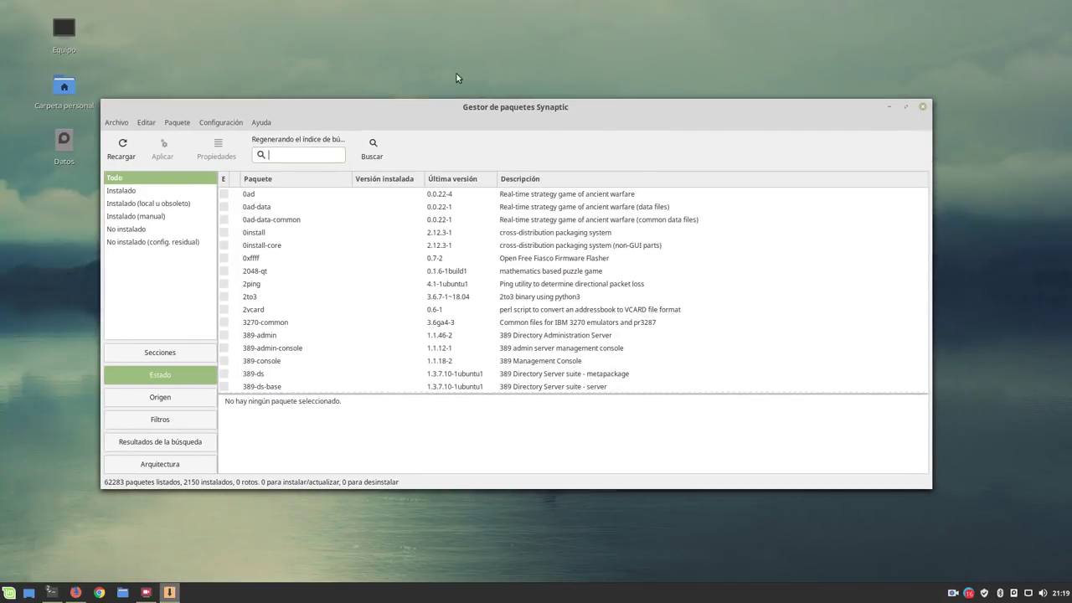
pyautogui.moveTo(444, 118); pyautogui.dragTo(461, 78)
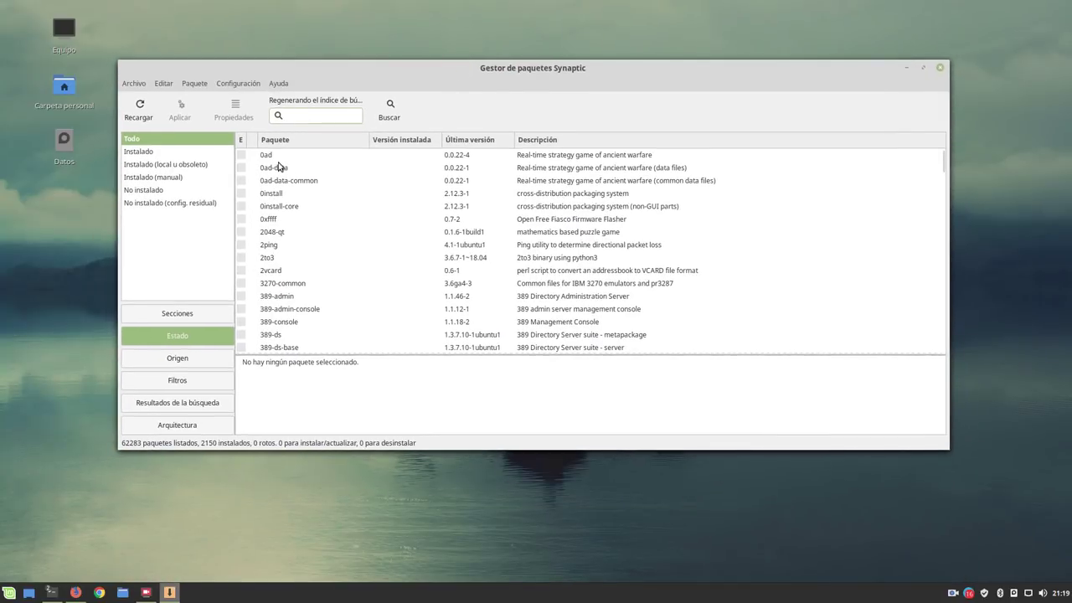
# Open Synaptic's repository settings and view the additional repositories and the PPA list
pyautogui.click(237, 83)
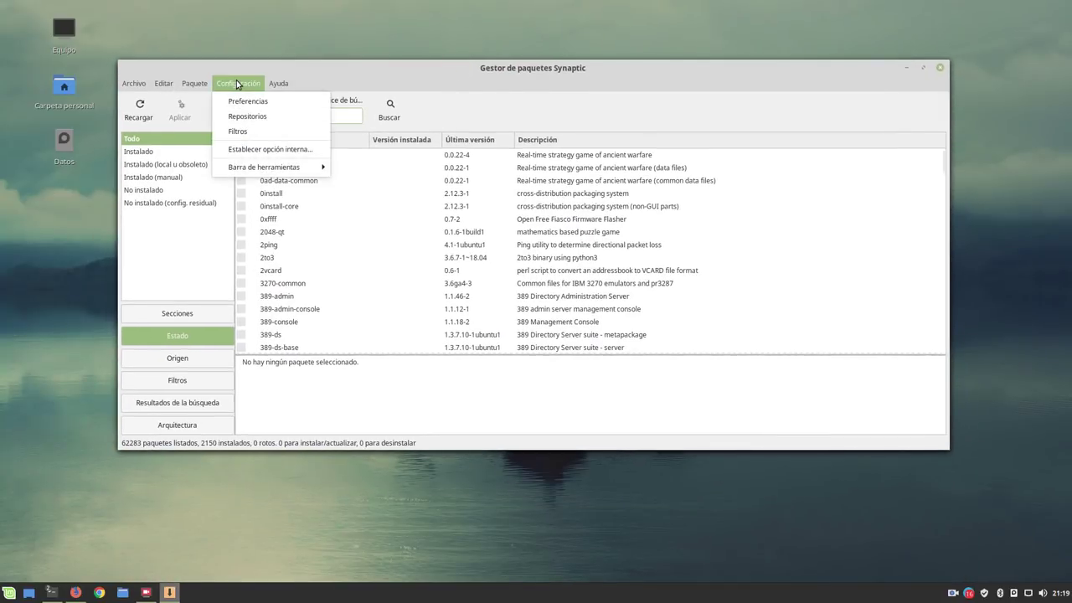
pyautogui.click(248, 117)
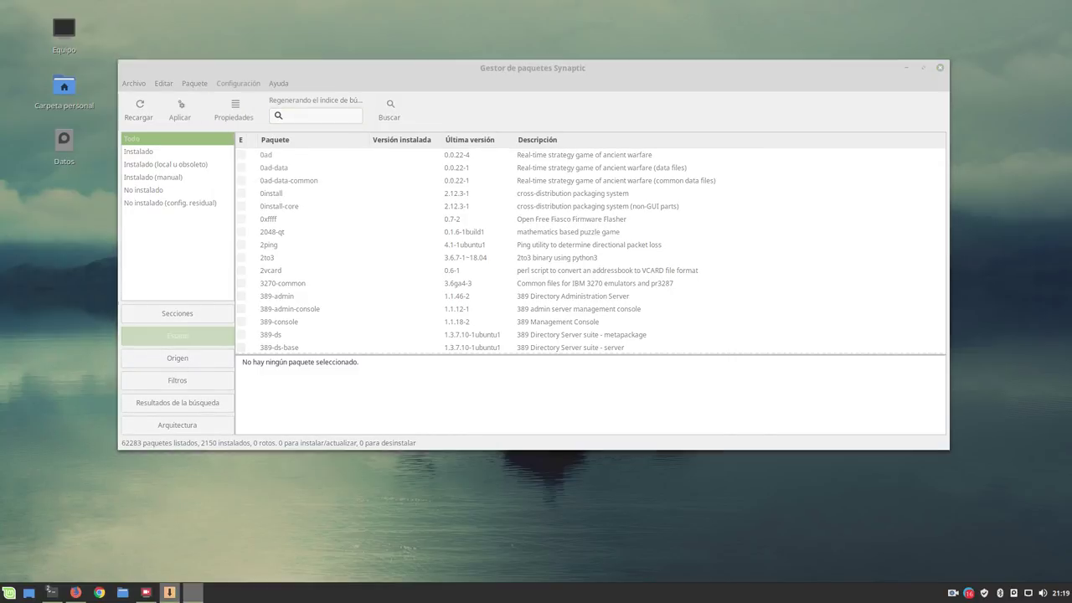
pyautogui.click(373, 226)
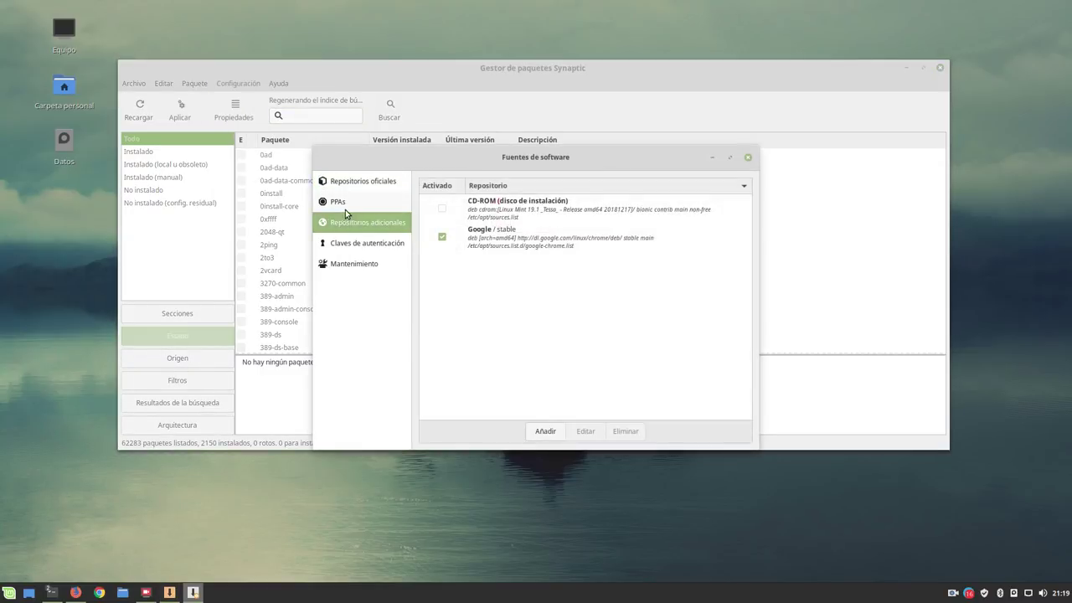
pyautogui.click(343, 210)
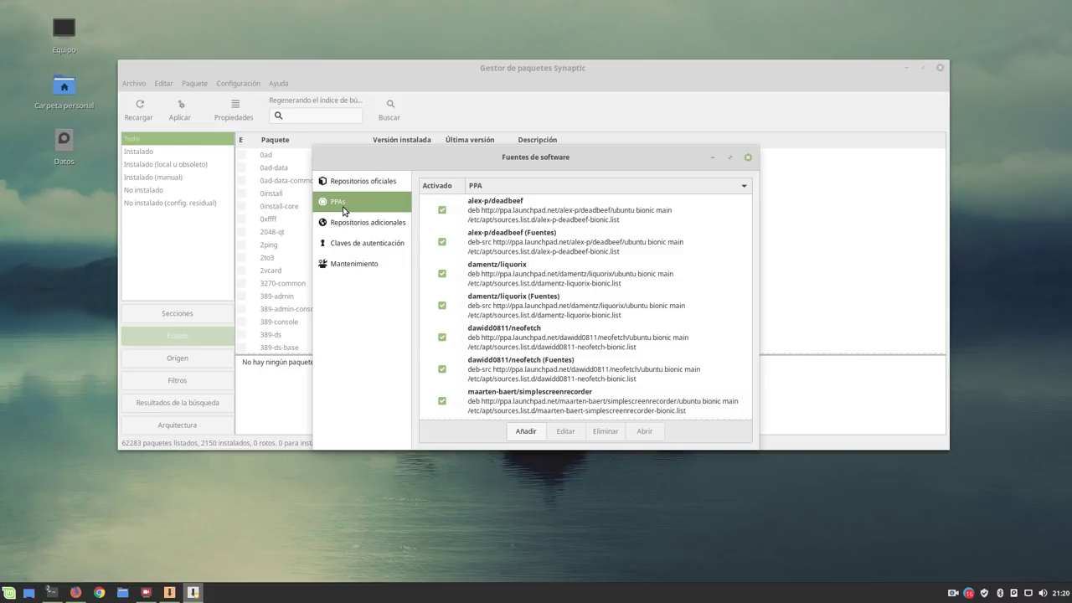
# Reposition the Fuentes de software window and enlarge it to fit the full list of PPAs
pyautogui.moveTo(461, 153); pyautogui.dragTo(603, 258)
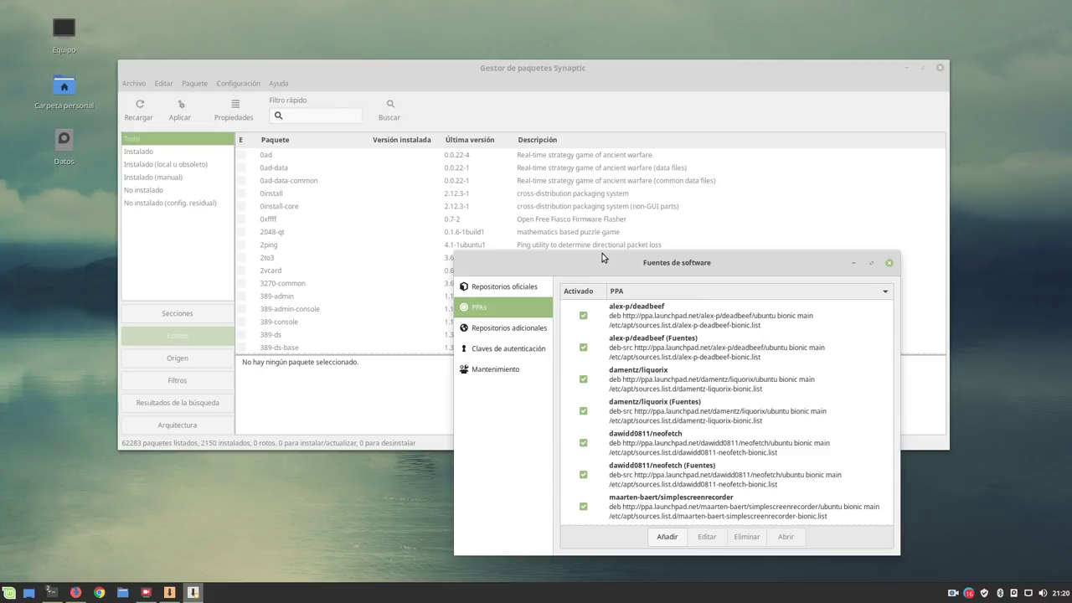
pyautogui.moveTo(557, 262); pyautogui.dragTo(165, 33)
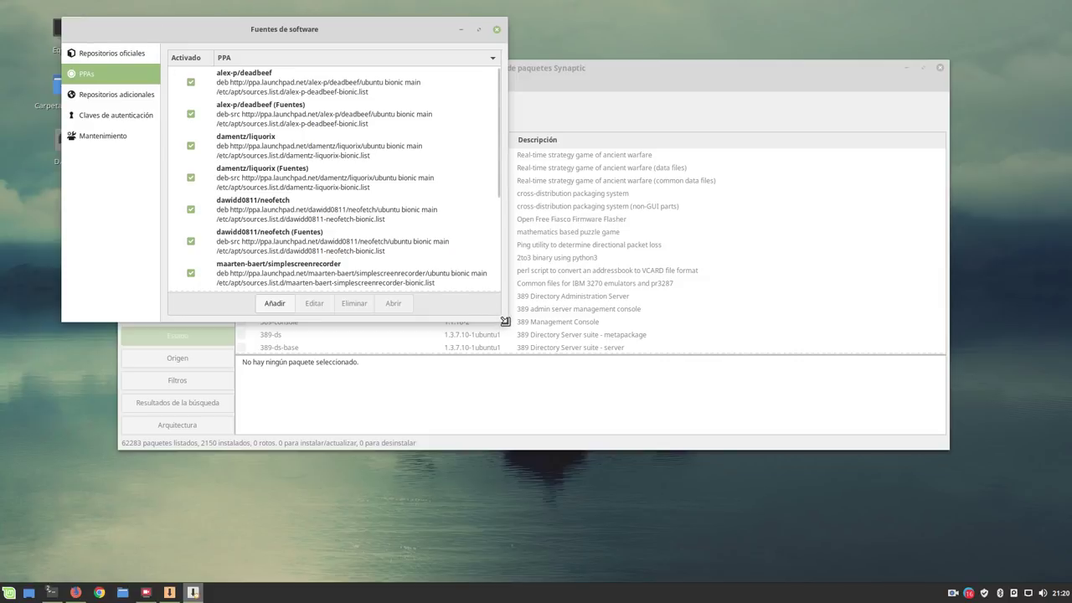
pyautogui.moveTo(500, 320); pyautogui.dragTo(672, 525)
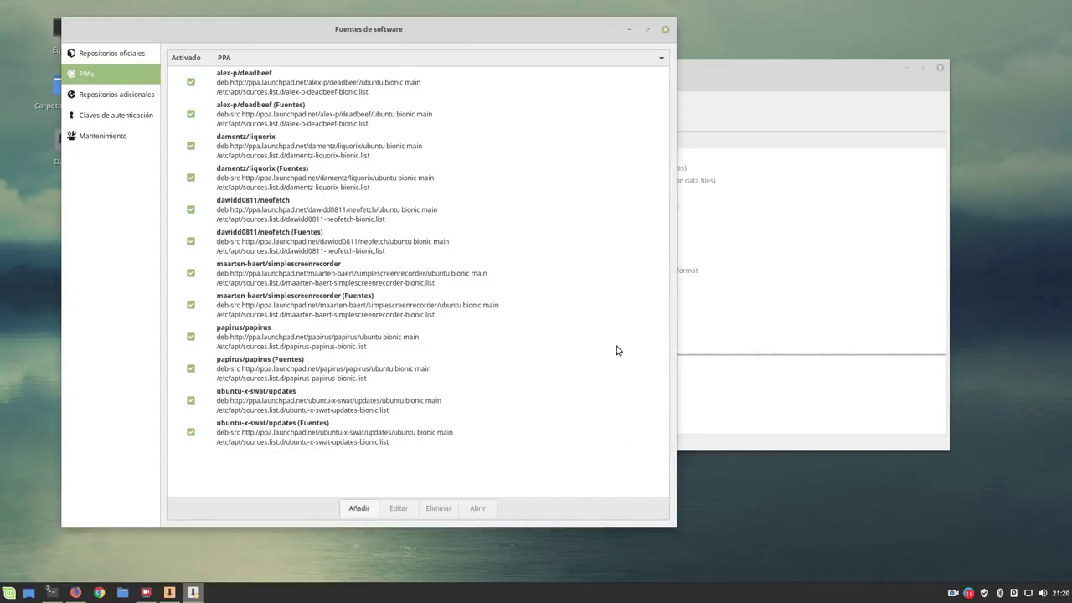
pyautogui.moveTo(527, 29); pyautogui.dragTo(506, 44)
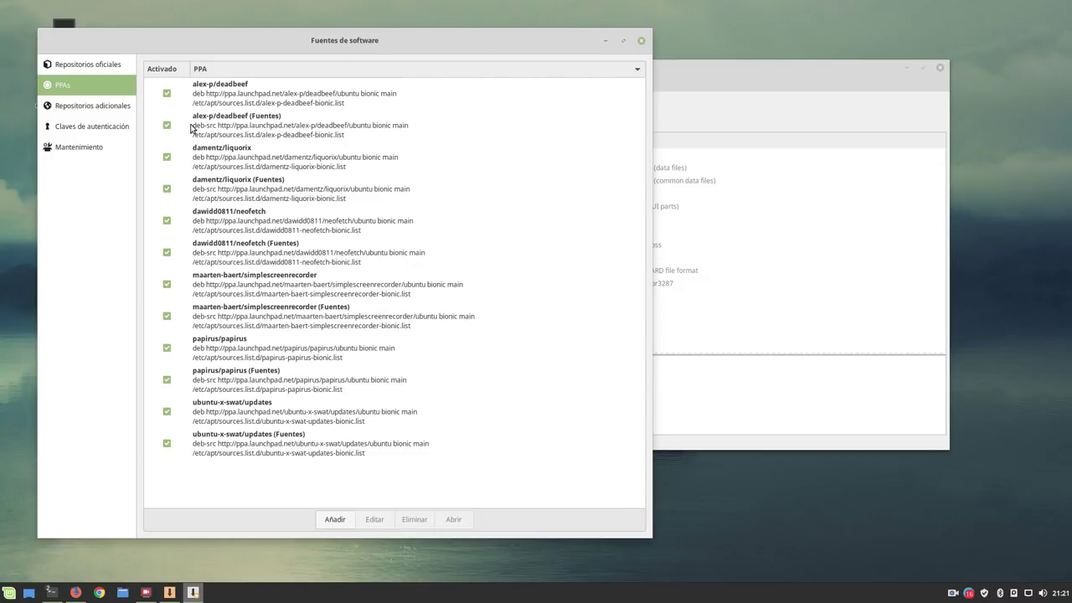
# Select the deadbeef (Fuentes), liquorix and neofetch entries in the PPA list one after another to point them out
pyautogui.click(247, 134)
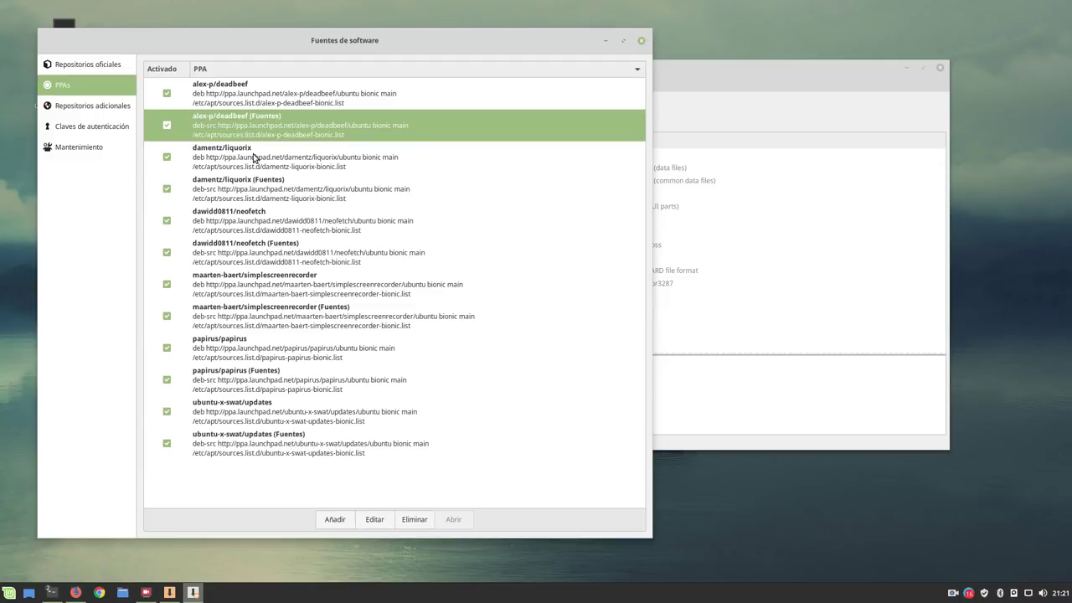
pyautogui.click(253, 155)
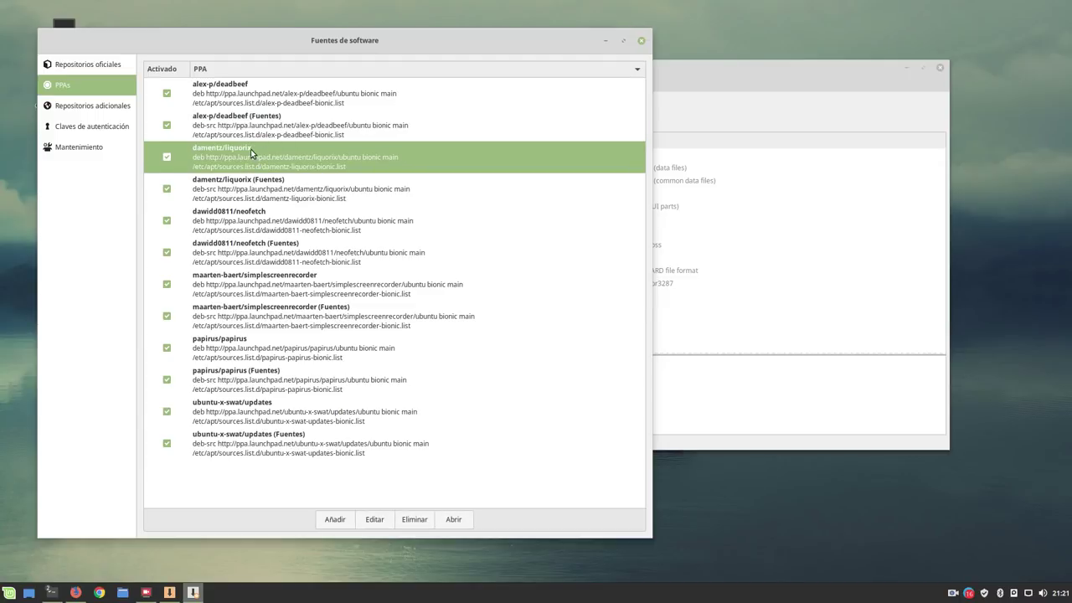
pyautogui.click(279, 222)
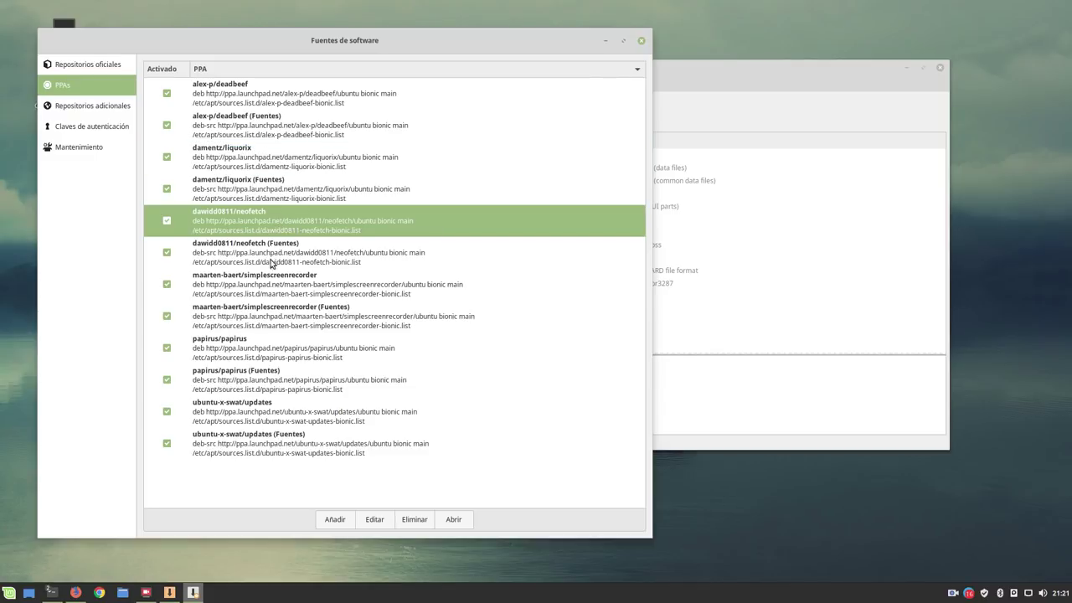
# View the neofetch output in an enlarged terminal window, minimize it, and bring up the SimpleScreenRecorder window
pyautogui.click(49, 591)
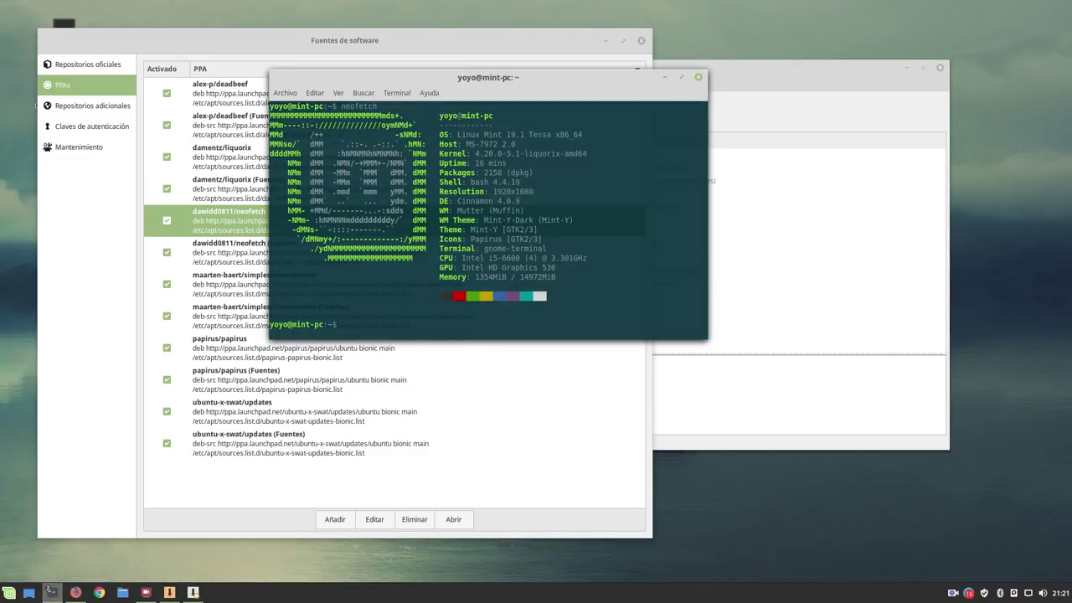
pyautogui.moveTo(708, 340); pyautogui.dragTo(953, 453)
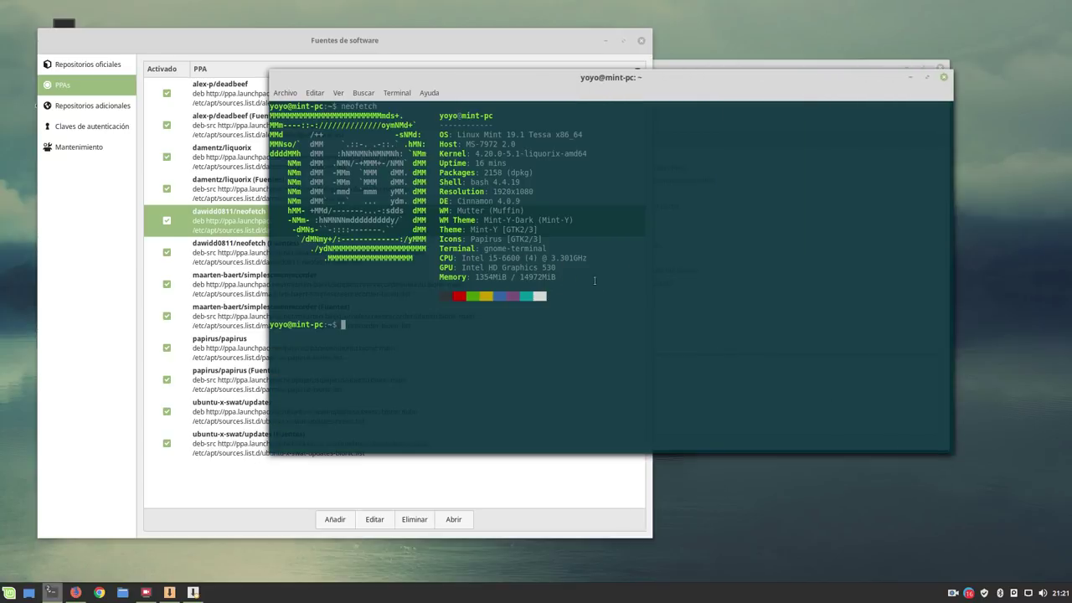
pyautogui.click(911, 78)
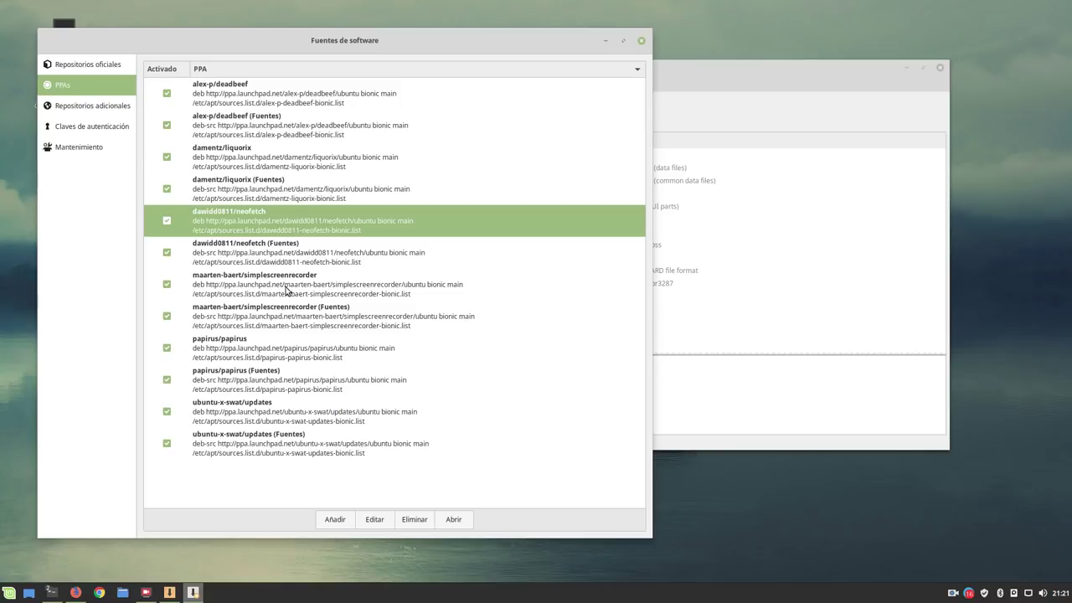
pyautogui.click(148, 593)
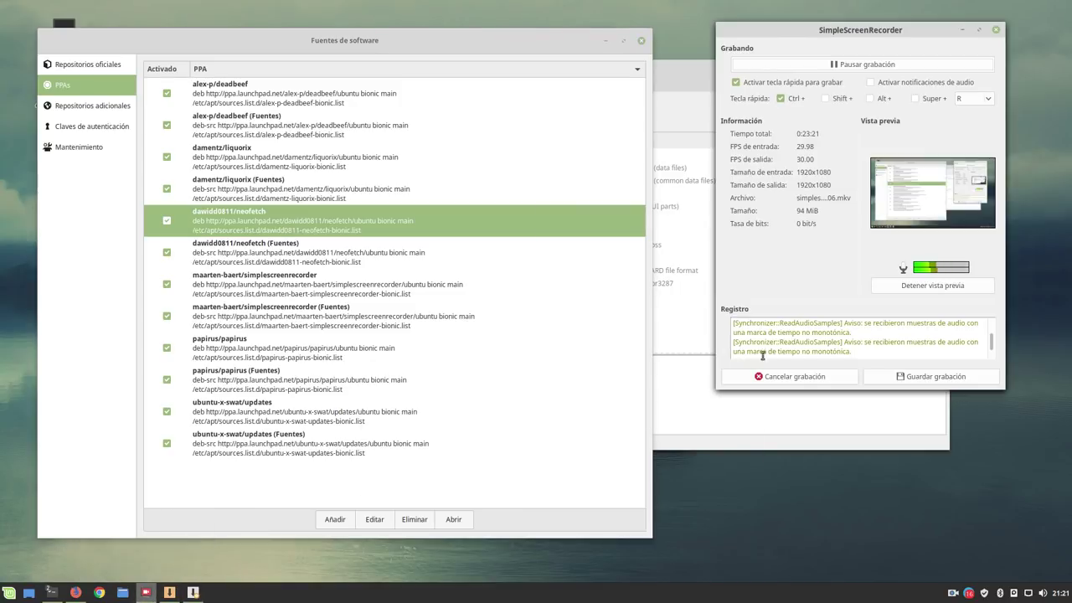
# Minimize SimpleScreenRecorder and point out the papirus/papirus and ubuntu-x-swat/updates entries in the PPA list
pyautogui.click(962, 29)
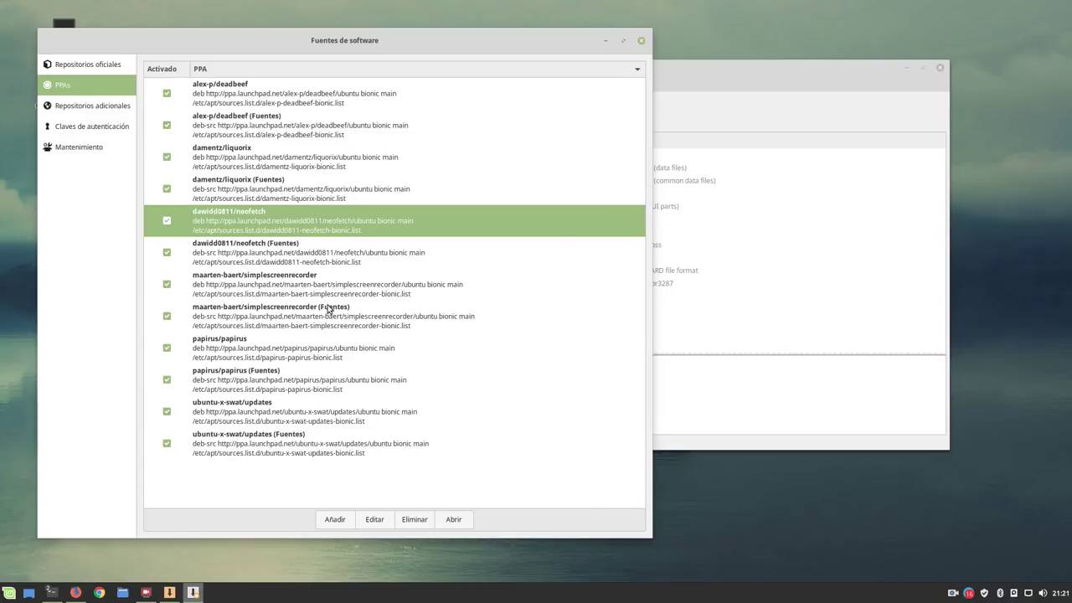
pyautogui.click(266, 346)
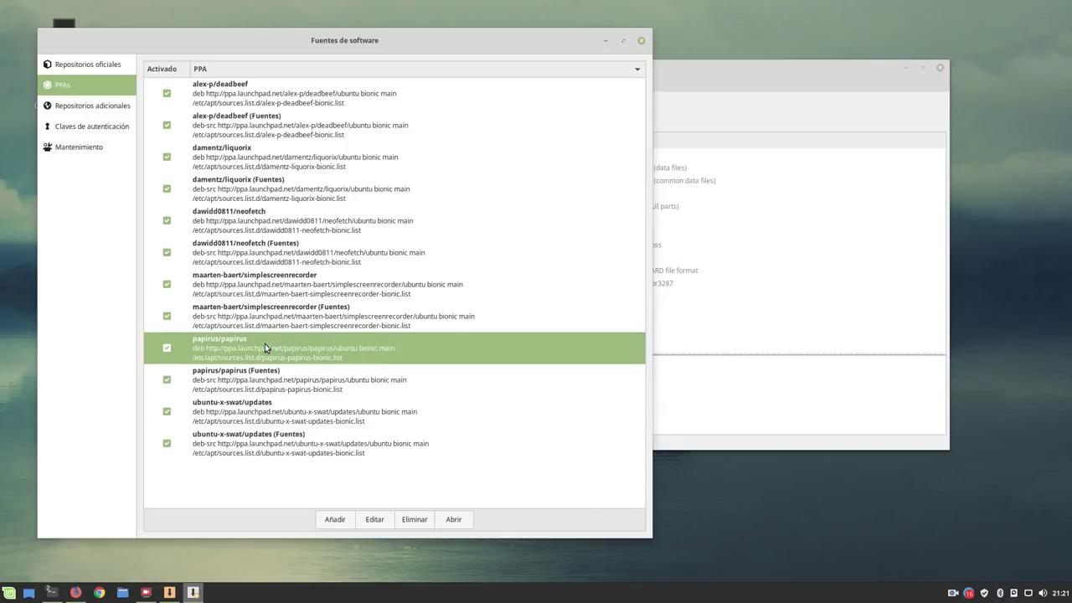
pyautogui.click(285, 412)
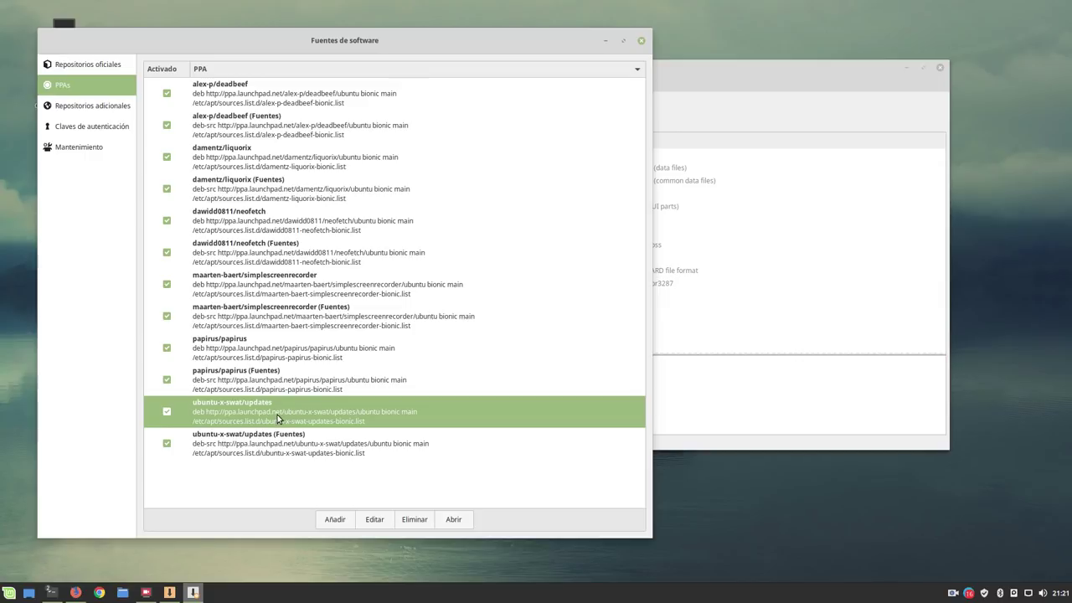
# Switch to Firefox and search the Salmorejo Geek blog for "mesa", starting from the open Papirus article
pyautogui.moveTo(77, 593)
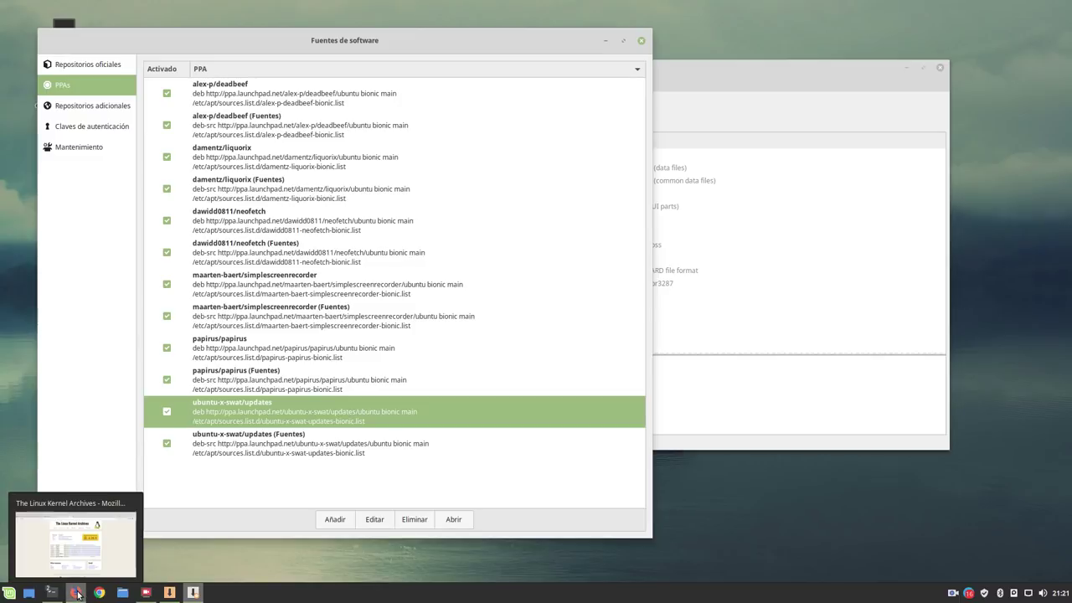
pyautogui.click(75, 545)
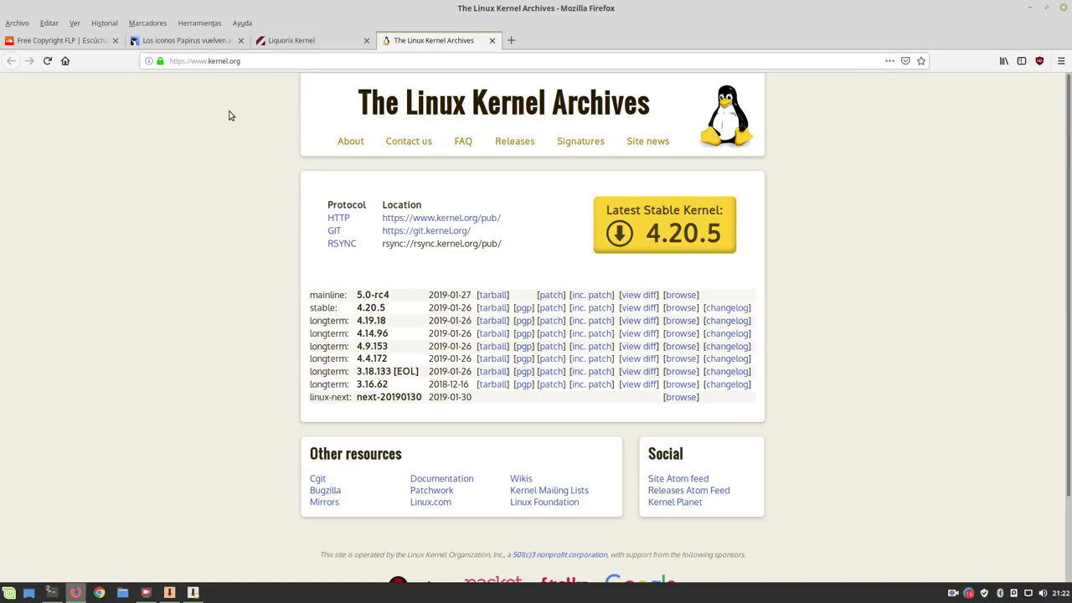
pyautogui.click(171, 40)
pyautogui.scroll(15, 387, 185)
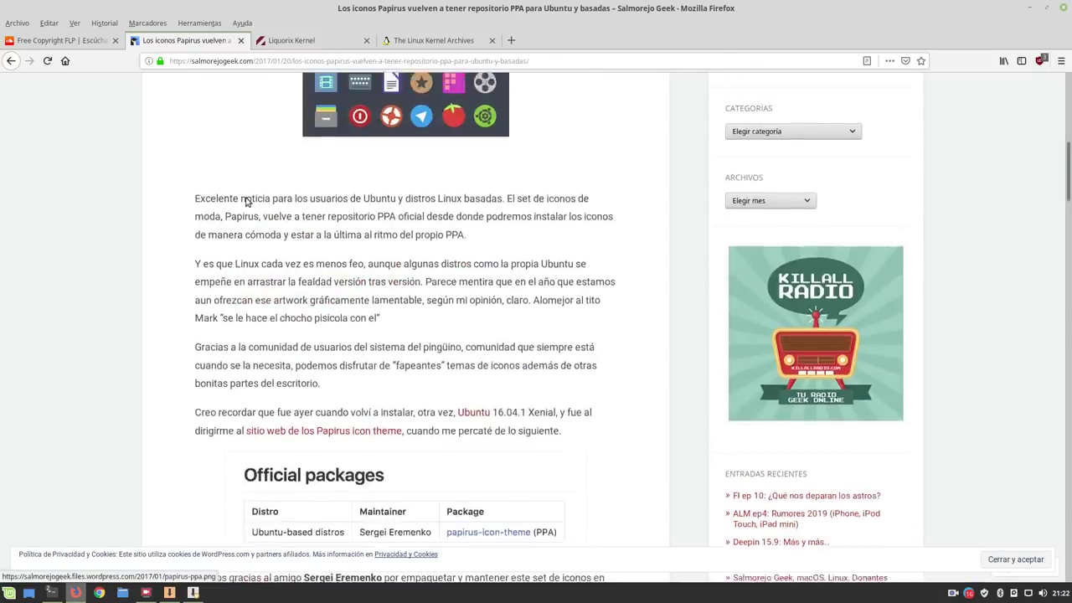
pyautogui.scroll(1, 386, 186)
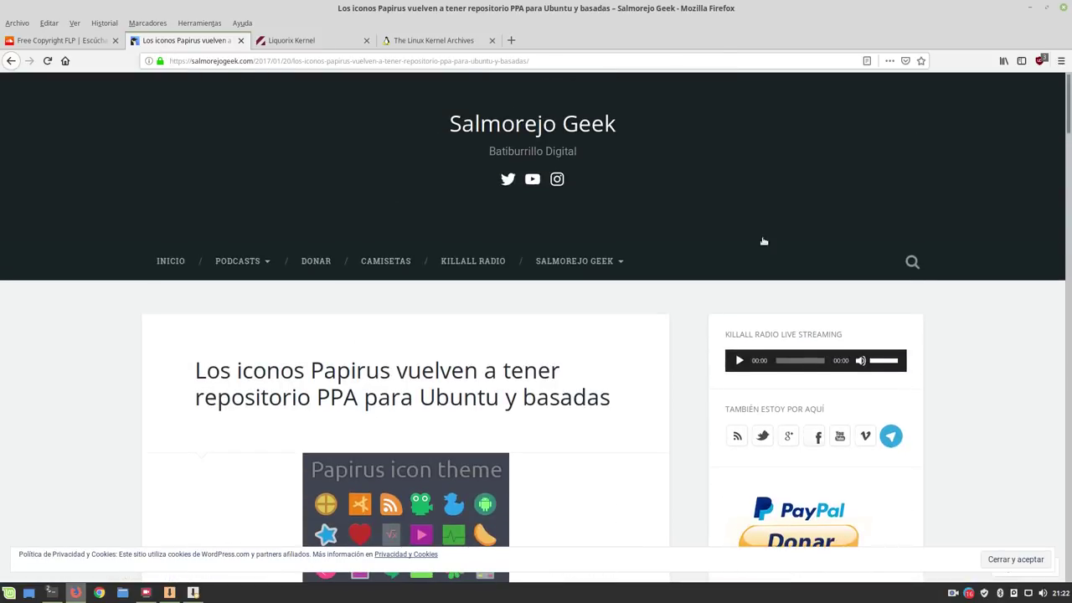
pyautogui.click(912, 262)
pyautogui.moveTo(587, 264)
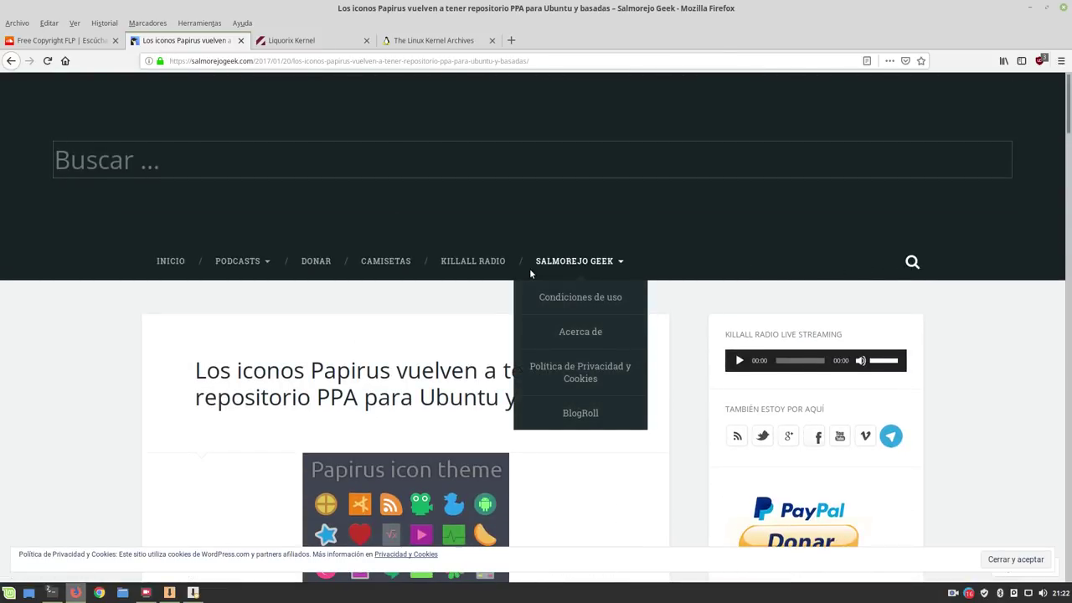
pyautogui.write('mesa')
pyautogui.press('Return')
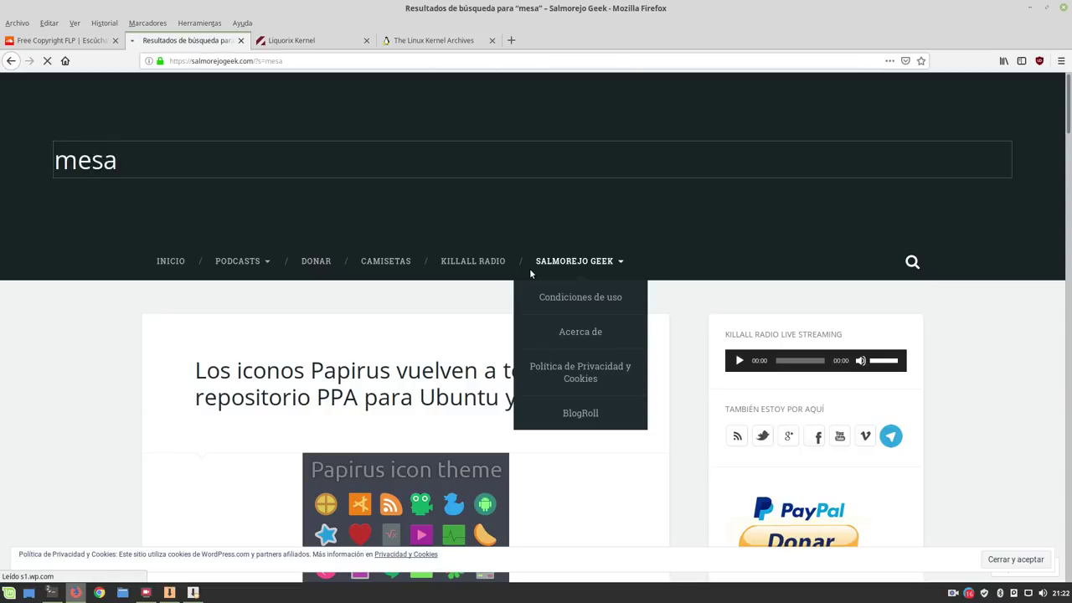
# Open the article on MESA 18.1.3 with the Ubuntu-X Team PPA and read through its installation instructions
pyautogui.scroll(-5, 227, 318)
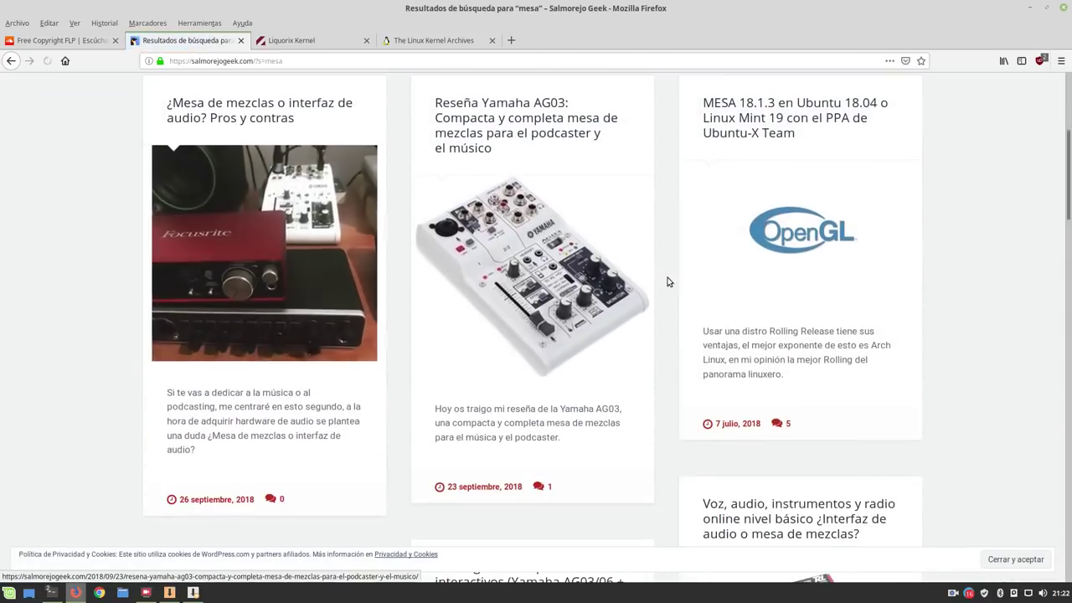
pyautogui.click(801, 231)
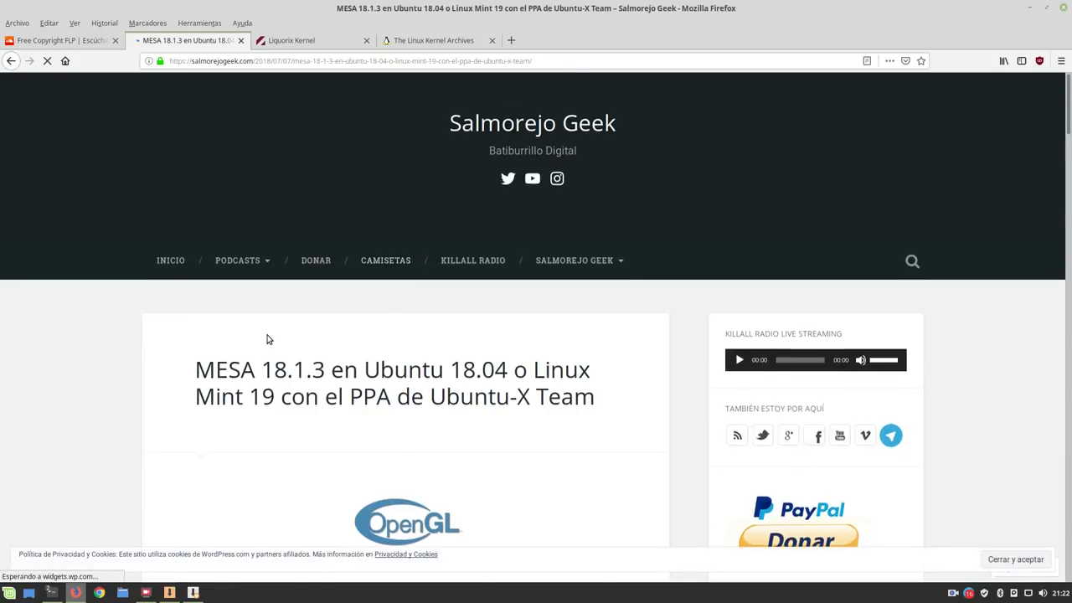
pyautogui.scroll(-5, 266, 339)
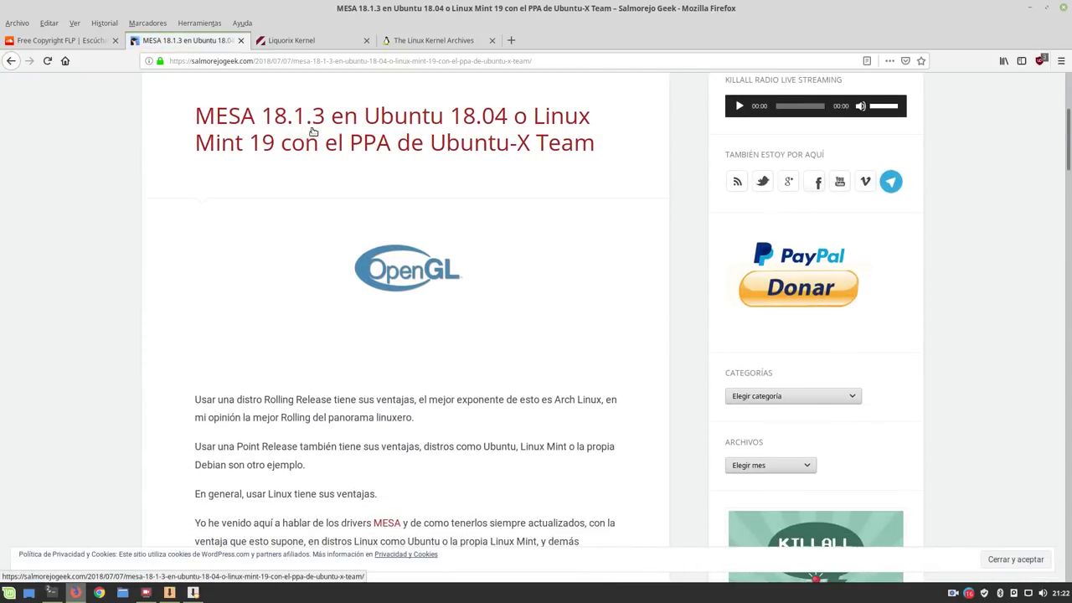
pyautogui.scroll(-6, 331, 203)
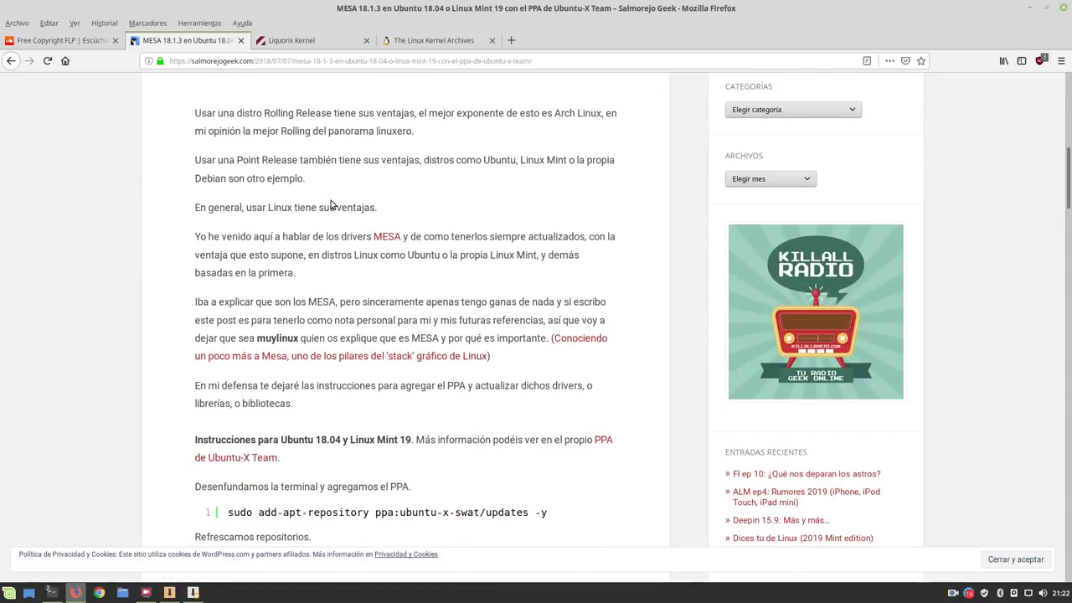
pyautogui.scroll(-6, 331, 204)
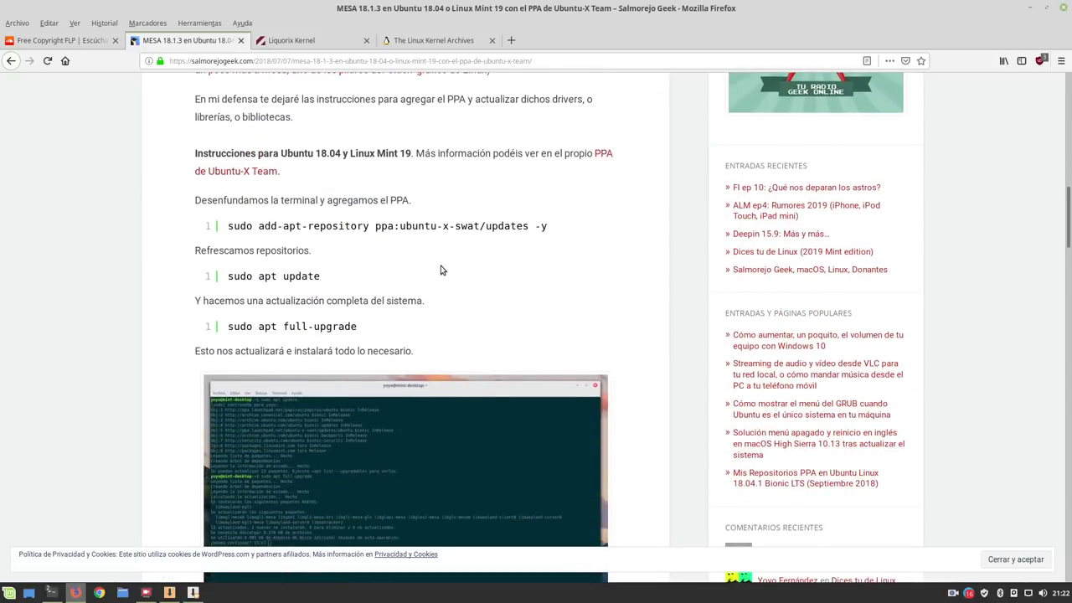
pyautogui.scroll(-1, 457, 261)
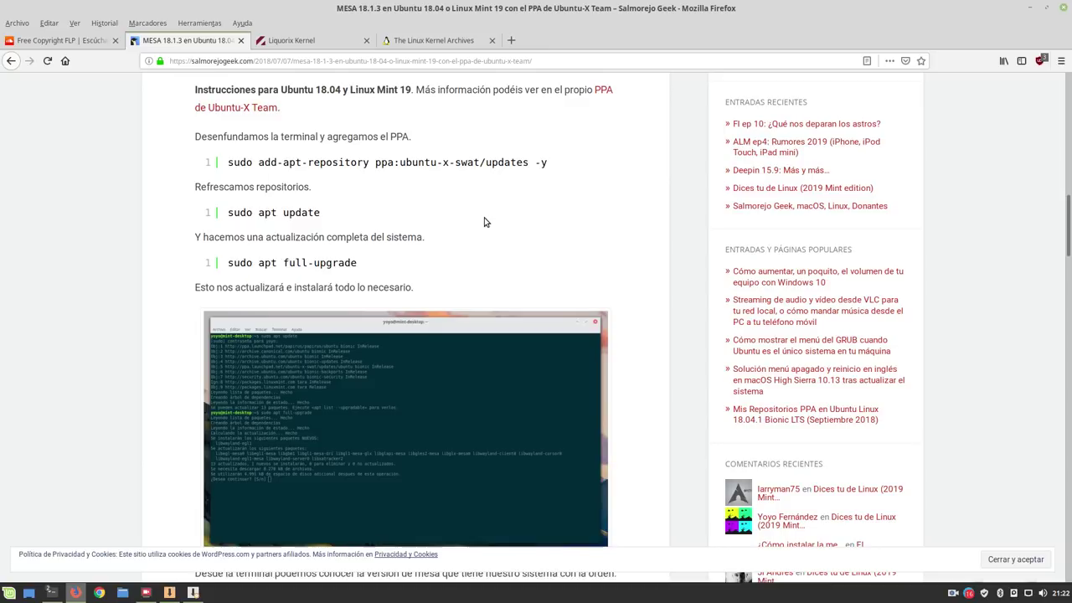
pyautogui.scroll(-2, 484, 222)
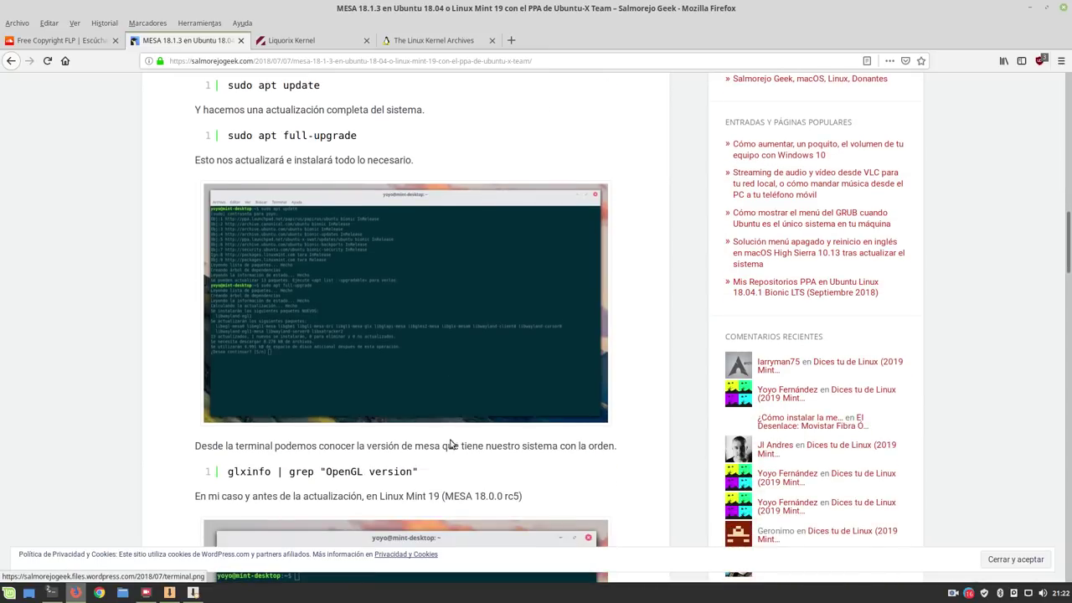
# Copy the command glxinfo | grep "OpenGL version" from the article and view its before-and-after version screenshots
pyautogui.moveTo(419, 471); pyautogui.dragTo(244, 471)
pyautogui.rightClick(243, 470)
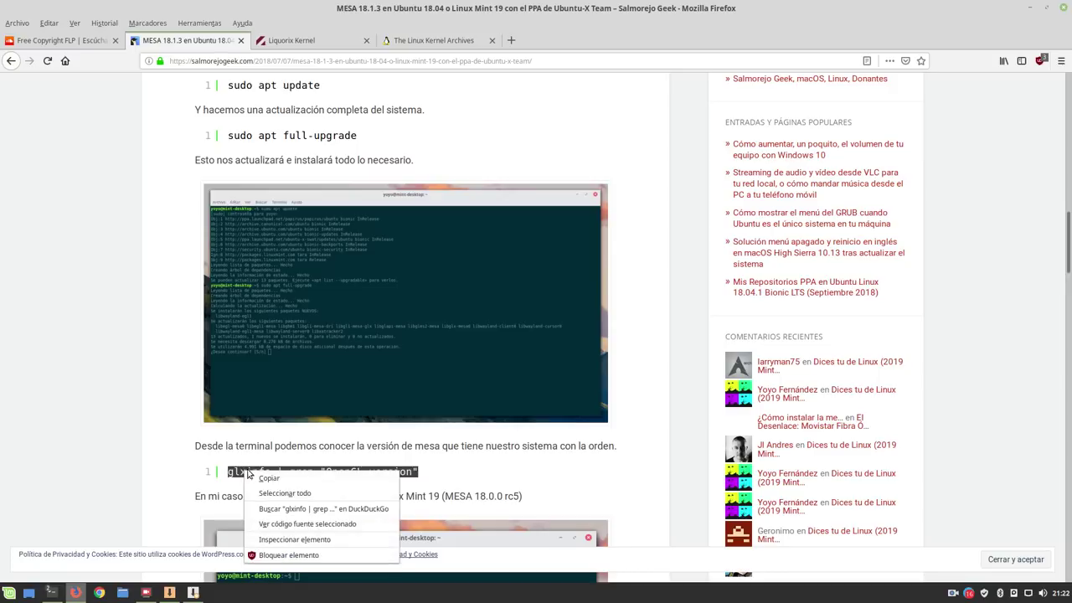
pyautogui.click(266, 480)
pyautogui.scroll(-1, 118, 384)
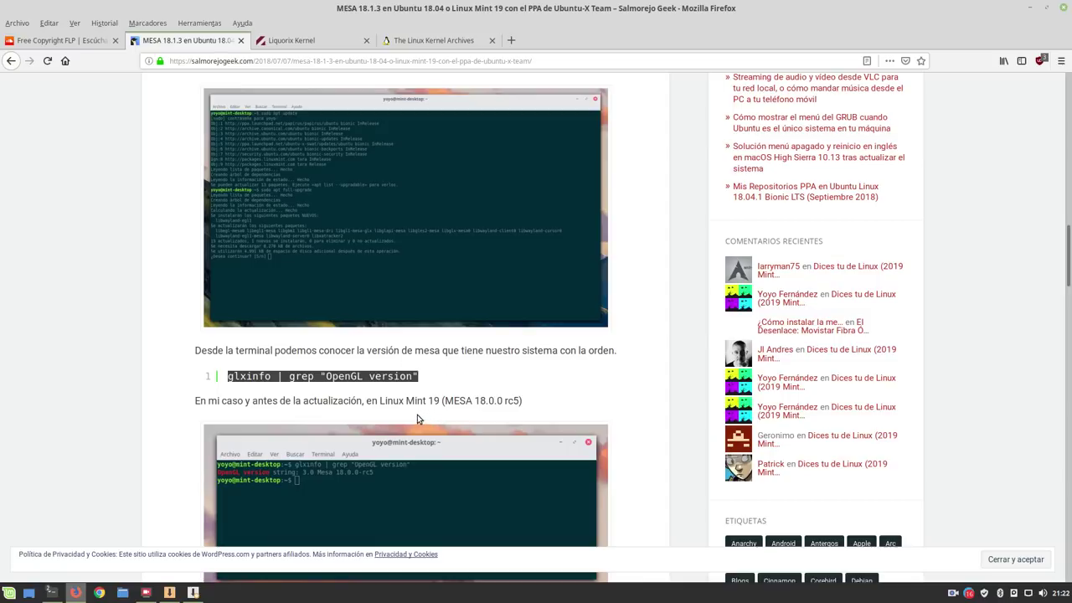
pyautogui.scroll(-5, 476, 389)
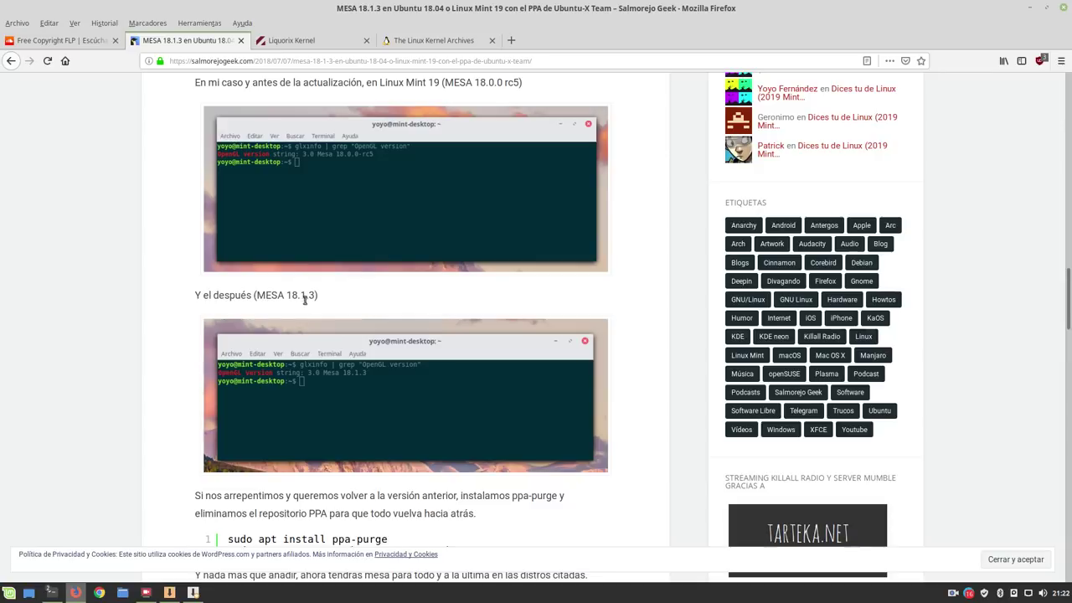
# Paste the copied glxinfo | grep "OpenGL version" command into the terminal and run it to check the Mesa version
pyautogui.click(53, 591)
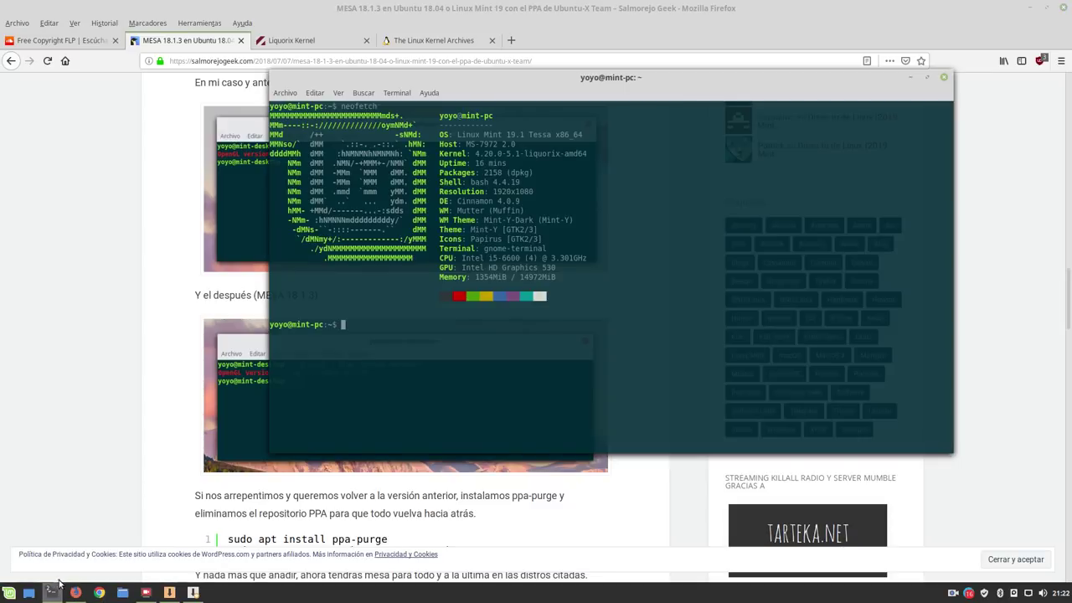
pyautogui.rightClick(407, 355)
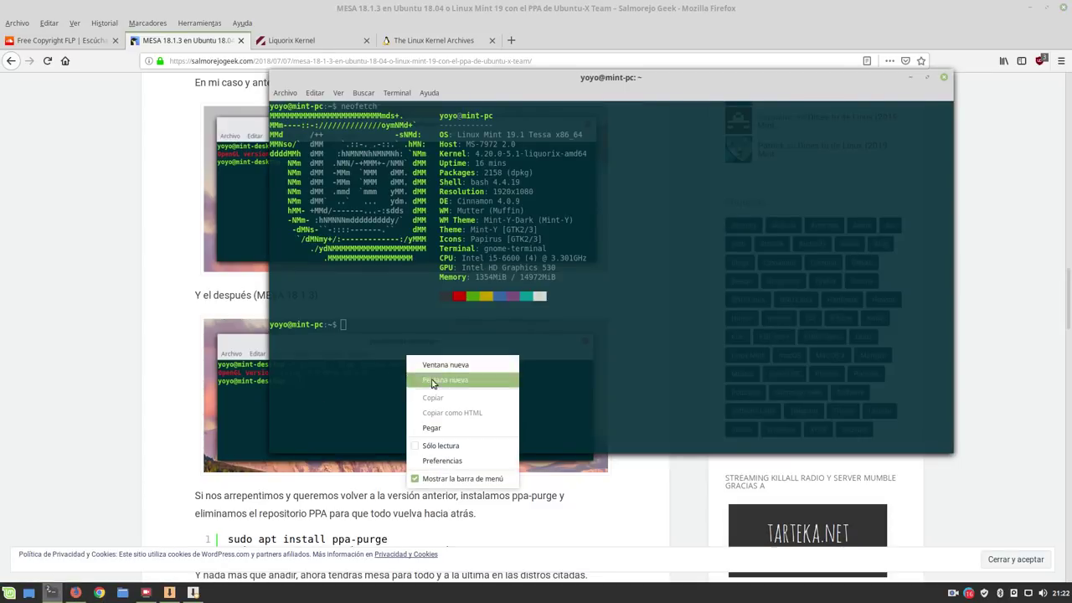
pyautogui.click(432, 429)
pyautogui.moveTo(529, 84); pyautogui.dragTo(329, 111)
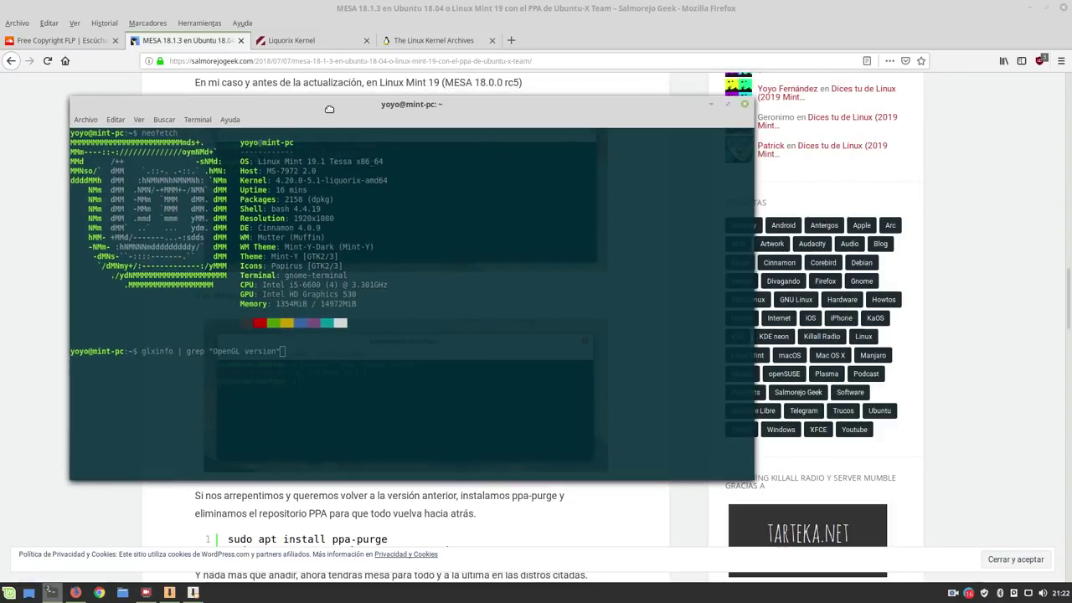
pyautogui.press('Return')
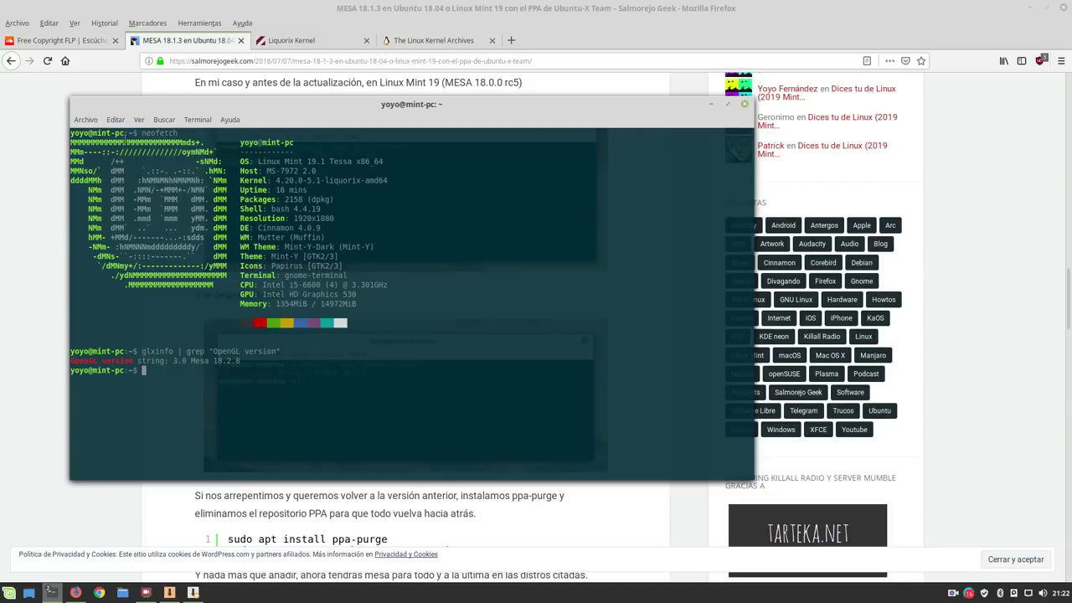
# Go back over the article's update instructions, and minimize Firefox and the terminal to reveal the PPA list
pyautogui.click(32, 163)
pyautogui.scroll(5, 404, 222)
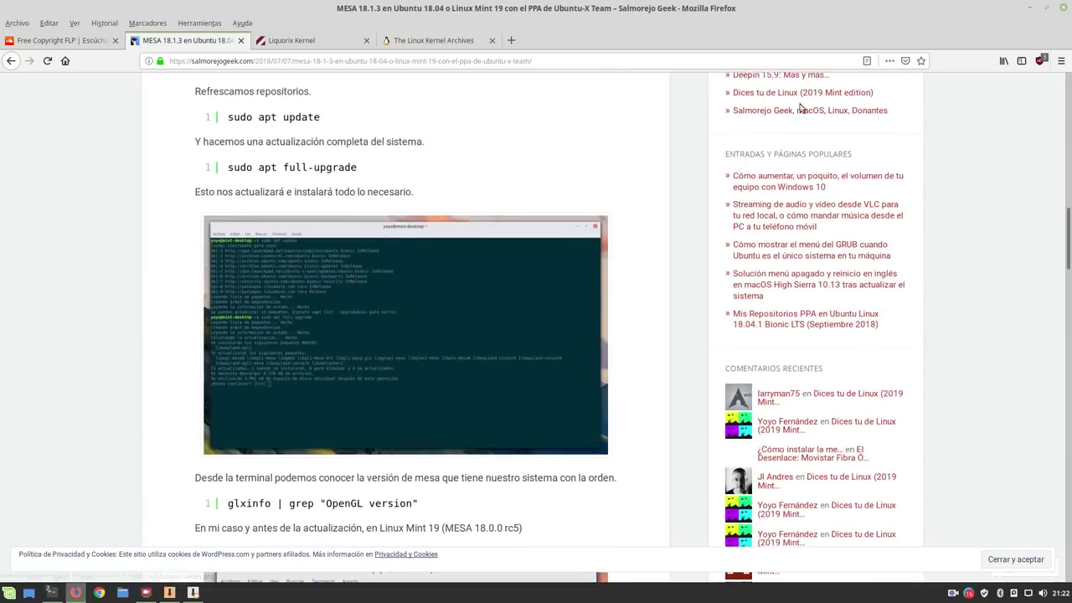
pyautogui.click(1030, 10)
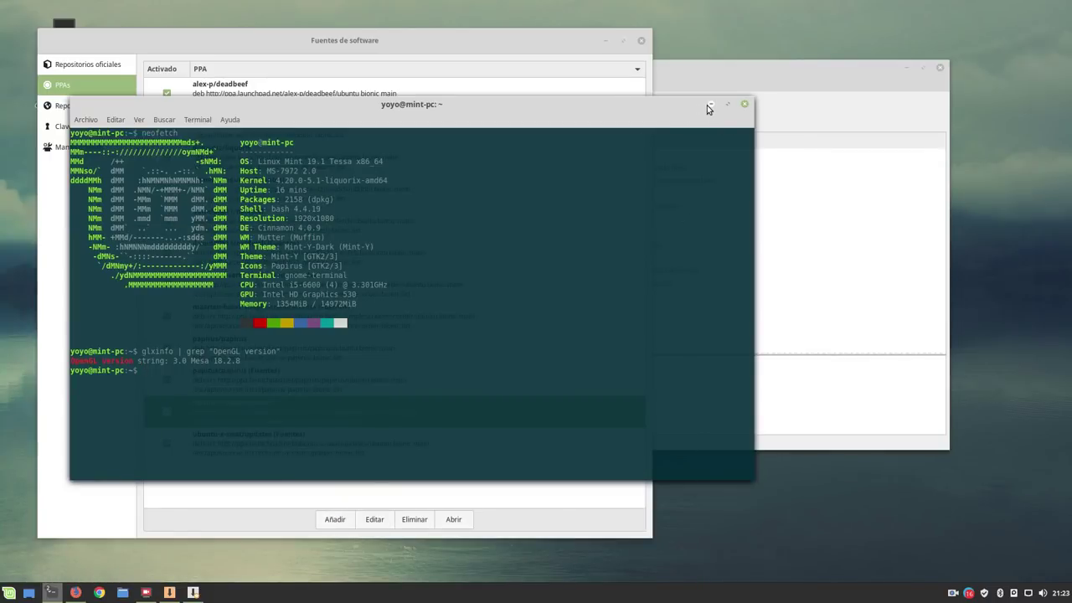
pyautogui.click(709, 105)
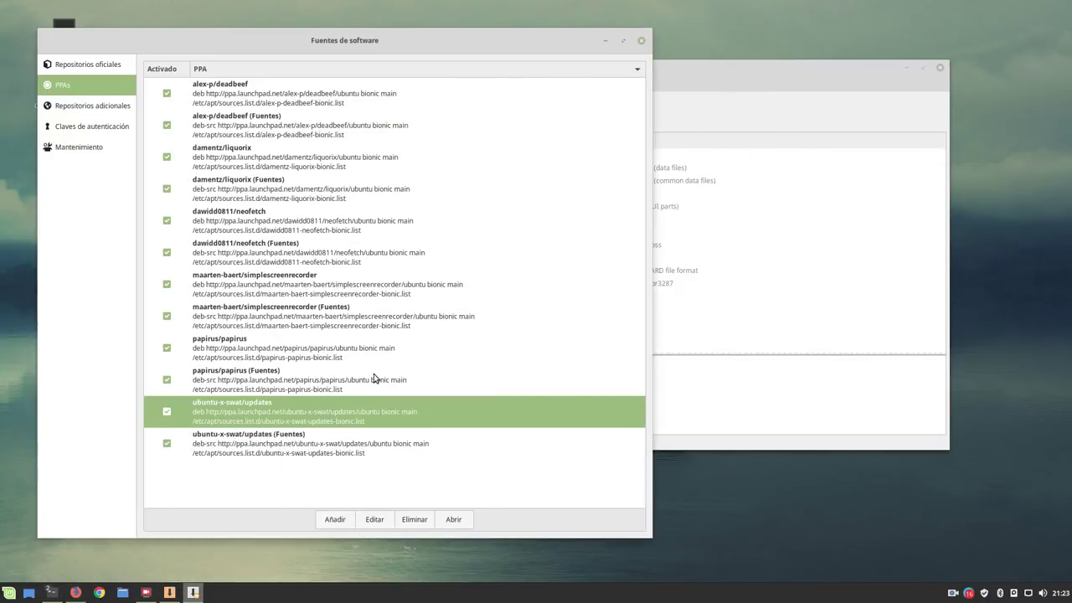
# Compare the ubuntu-x-swat/updates and papirus/papirus entries with their Fuentes counterparts by selecting each one
pyautogui.click(258, 454)
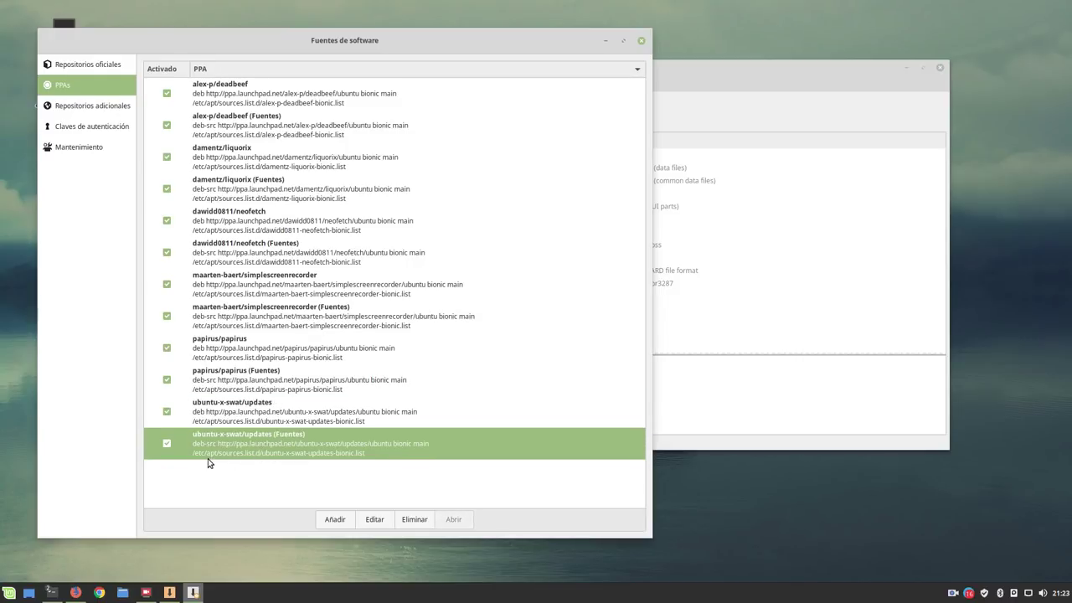
pyautogui.click(242, 417)
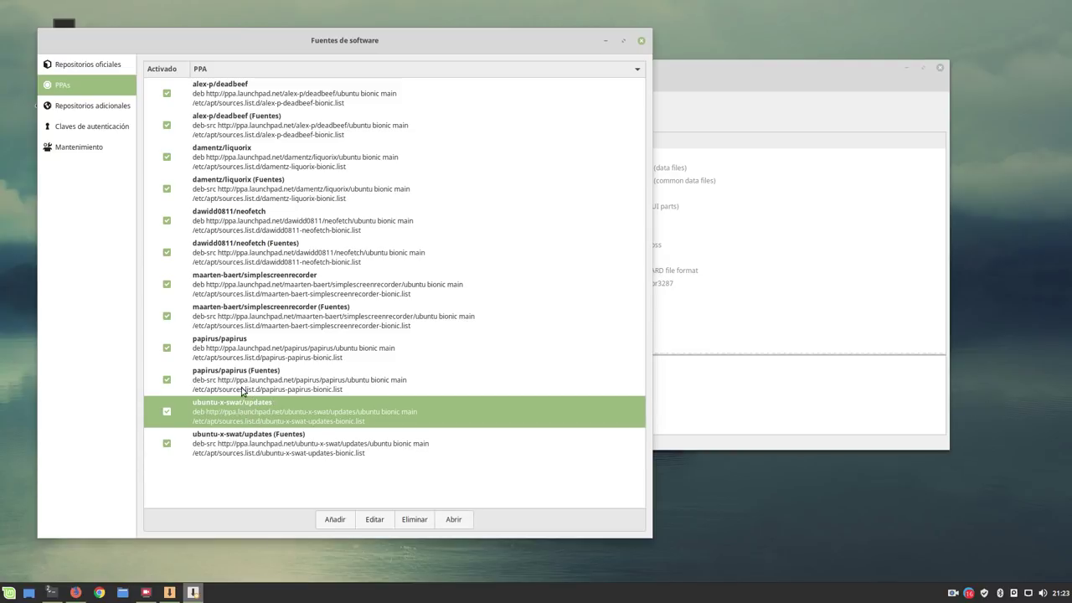
pyautogui.click(241, 385)
pyautogui.click(243, 360)
pyautogui.click(246, 374)
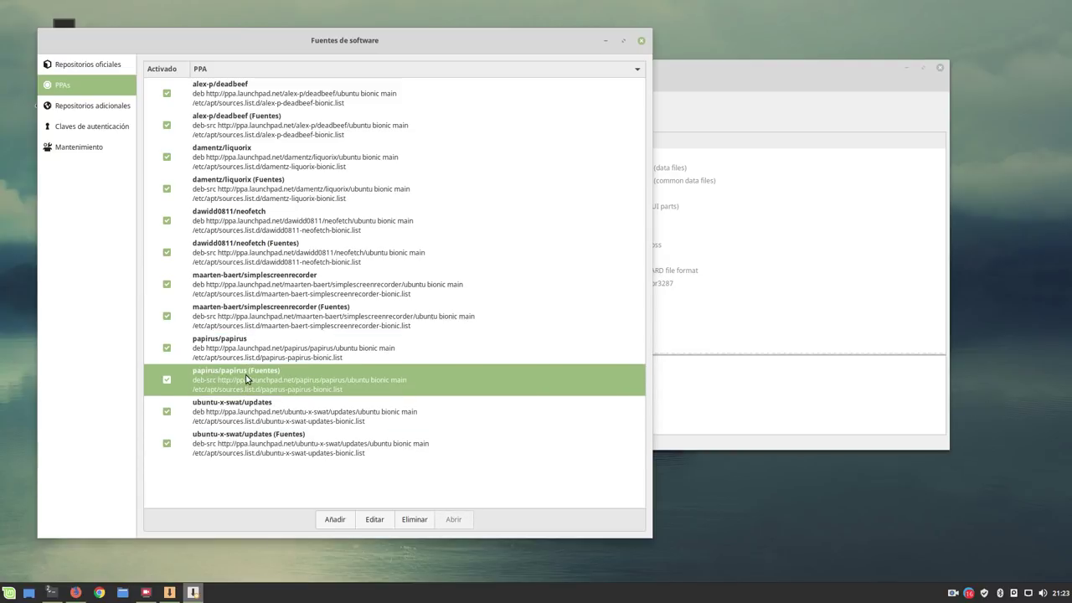
pyautogui.click(247, 359)
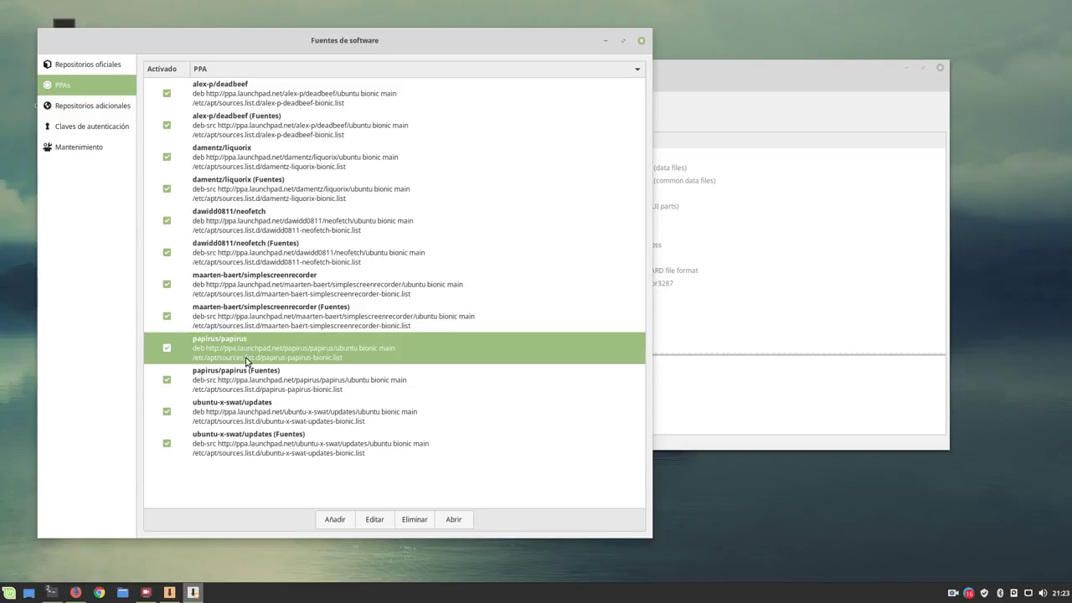
# Select the deadbeef, liquorix, neofetch, simplescreenrecorder, papirus and ubuntu-x-swat PPAs one after another to recap them
pyautogui.click(264, 109)
pyautogui.click(243, 161)
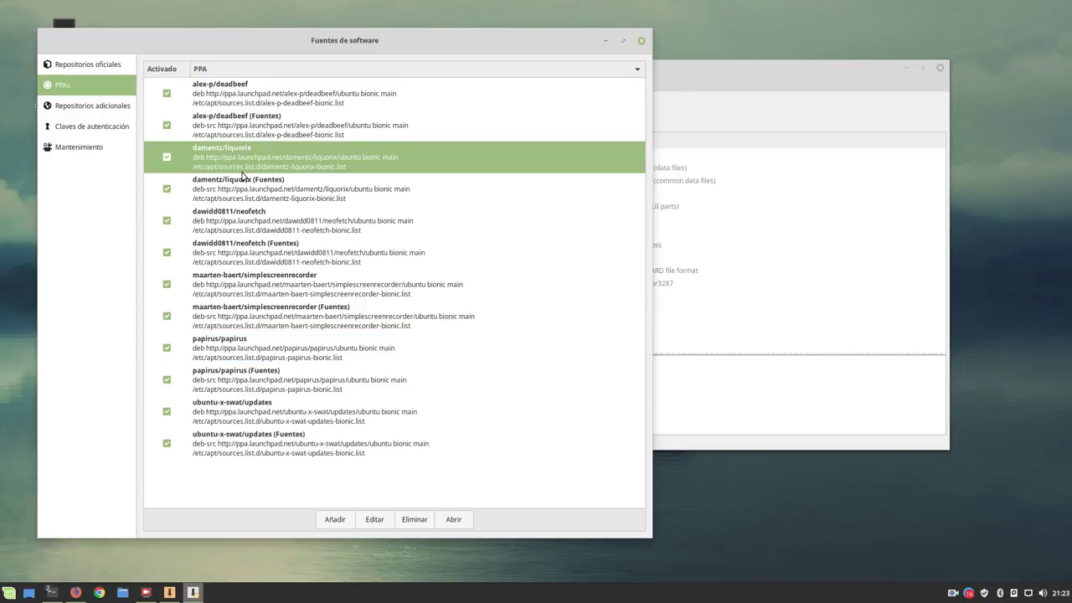
pyautogui.click(240, 226)
pyautogui.click(250, 283)
pyautogui.click(240, 355)
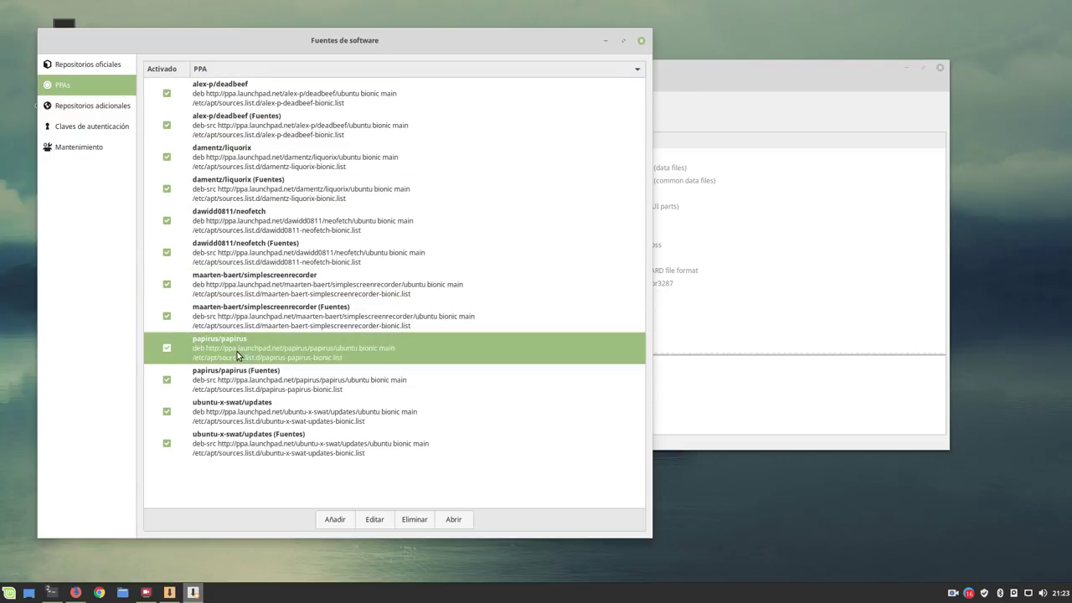
pyautogui.click(250, 410)
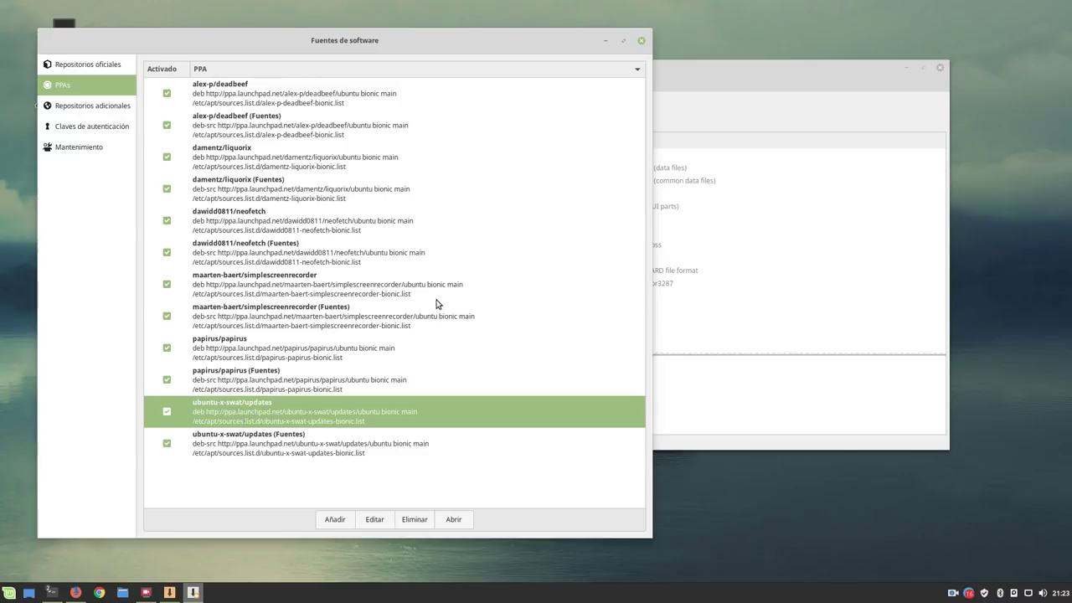
# Close the Fuentes de software window and minimize Synaptic to show the empty desktop
pyautogui.click(640, 41)
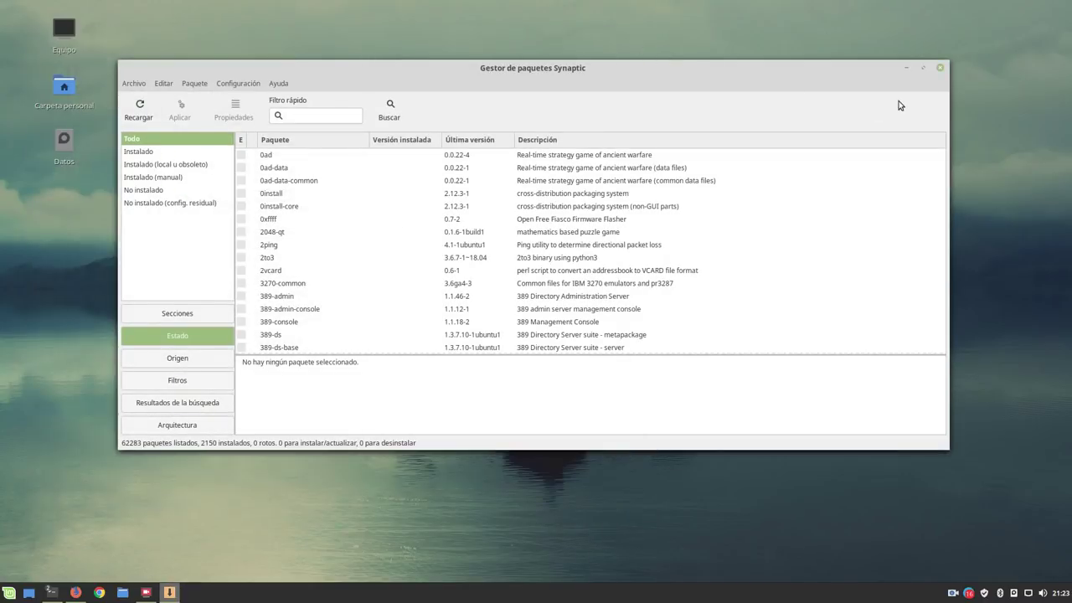
pyautogui.click(909, 73)
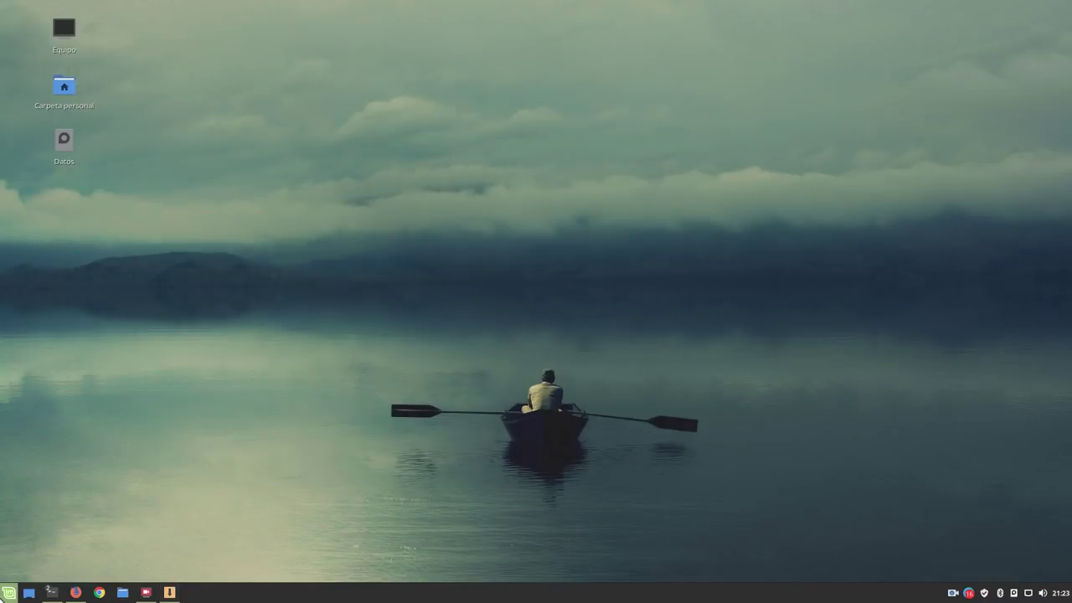
# Browse the application menu's Acceso universal and Accesorios categories, going through the whole Accesorios list
pyautogui.click(9, 594)
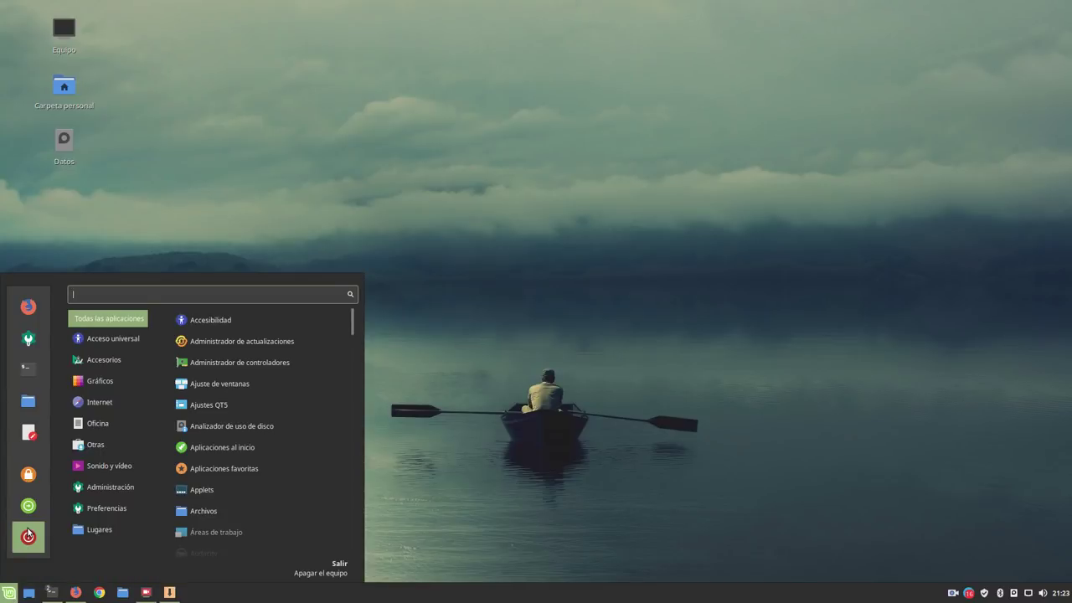
pyautogui.moveTo(122, 338)
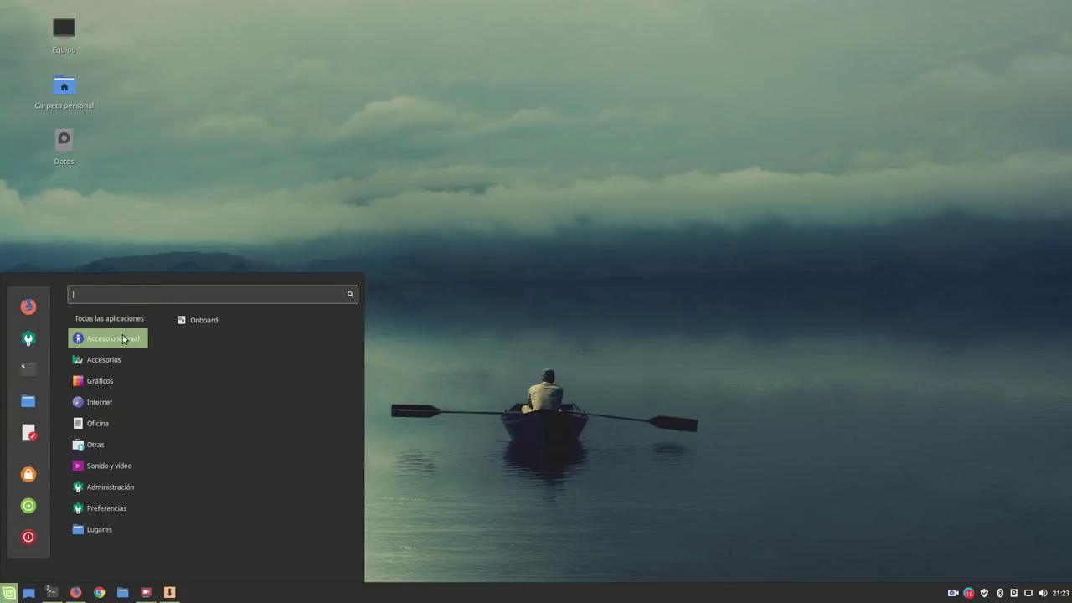
pyautogui.moveTo(117, 360)
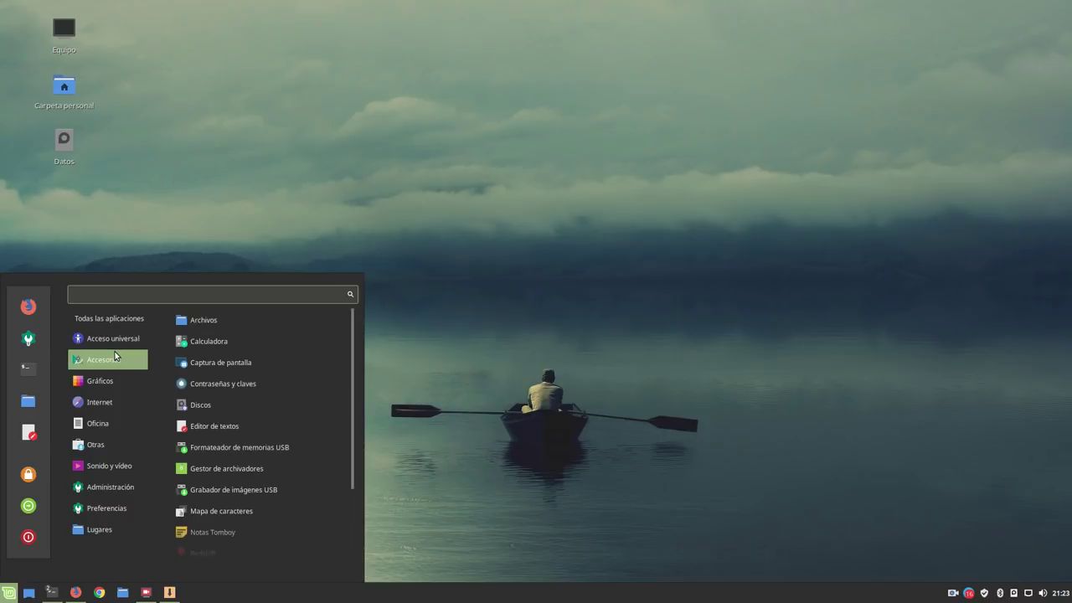
pyautogui.scroll(-3, 252, 378)
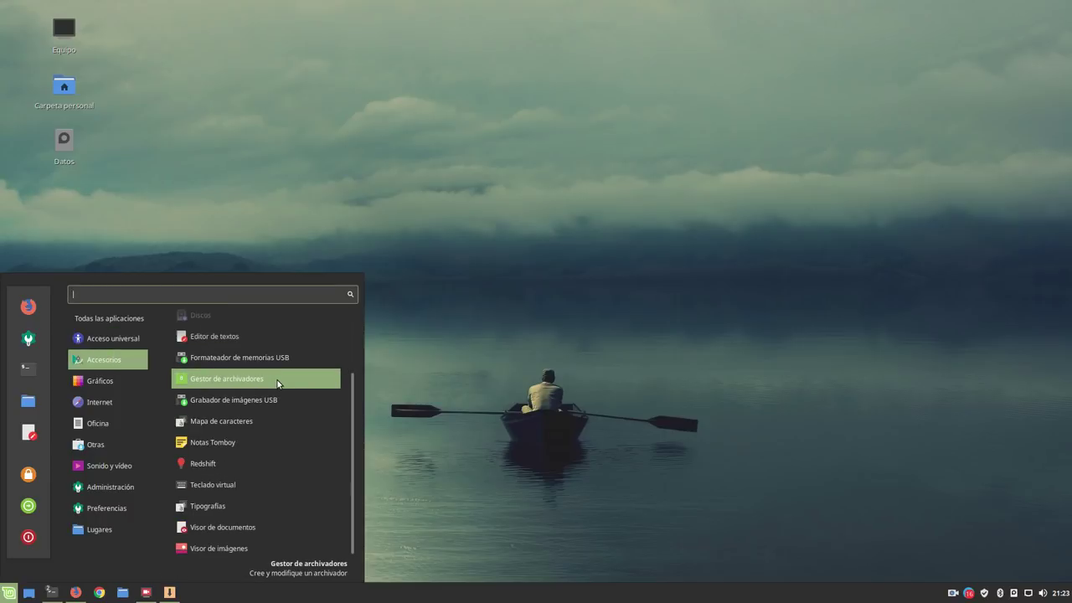
pyautogui.scroll(4, 227, 539)
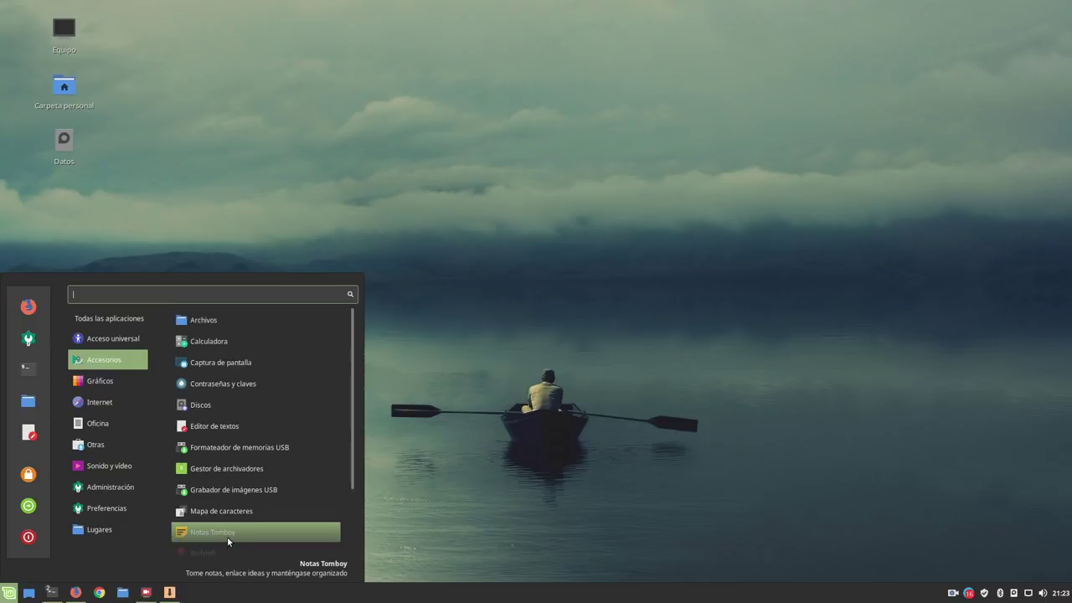
# Review the applications in the Gráficos, Internet, Oficina, Otras and Sonido y vídeo menu categories
pyautogui.moveTo(119, 383)
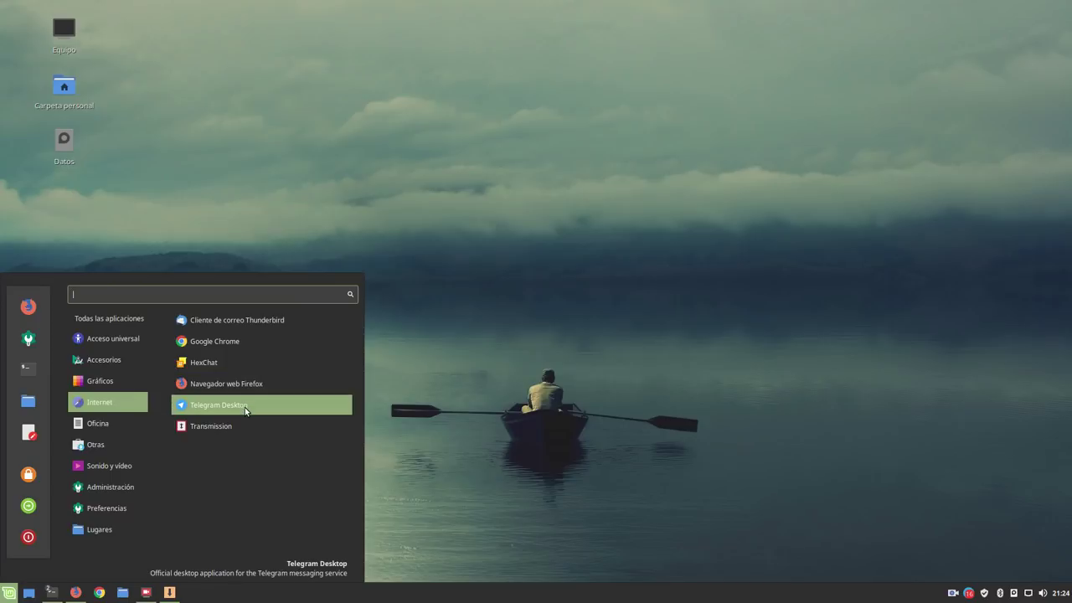
pyautogui.moveTo(109, 423)
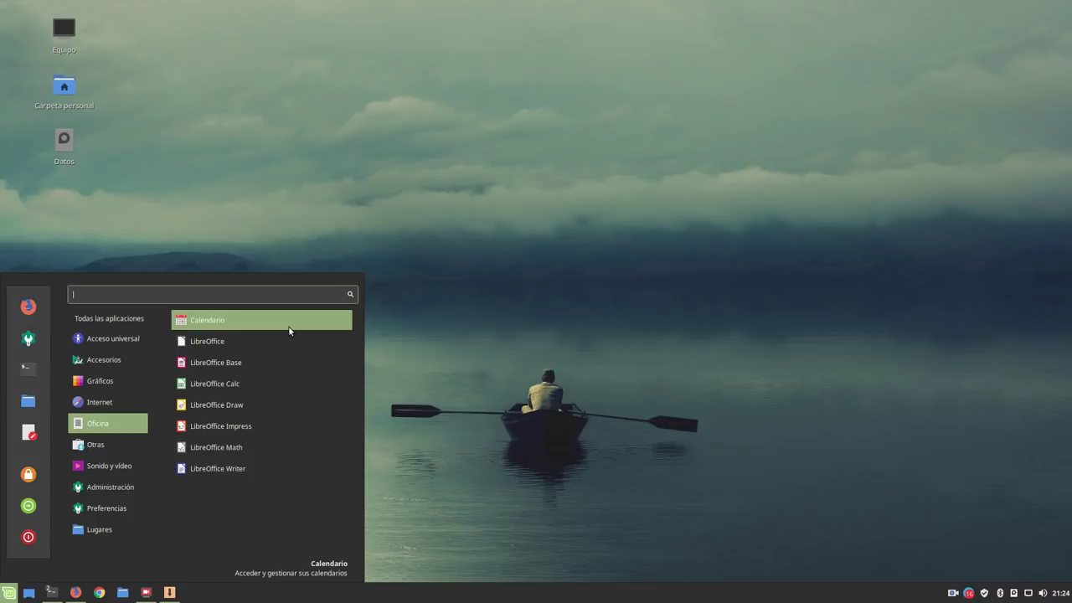
pyautogui.moveTo(129, 446)
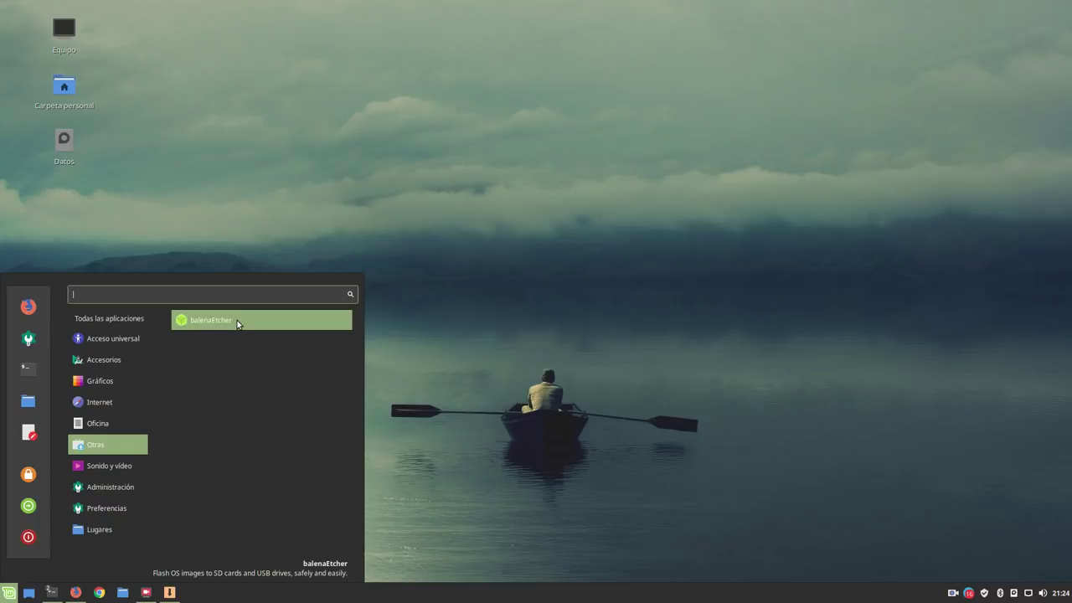
pyautogui.moveTo(118, 466)
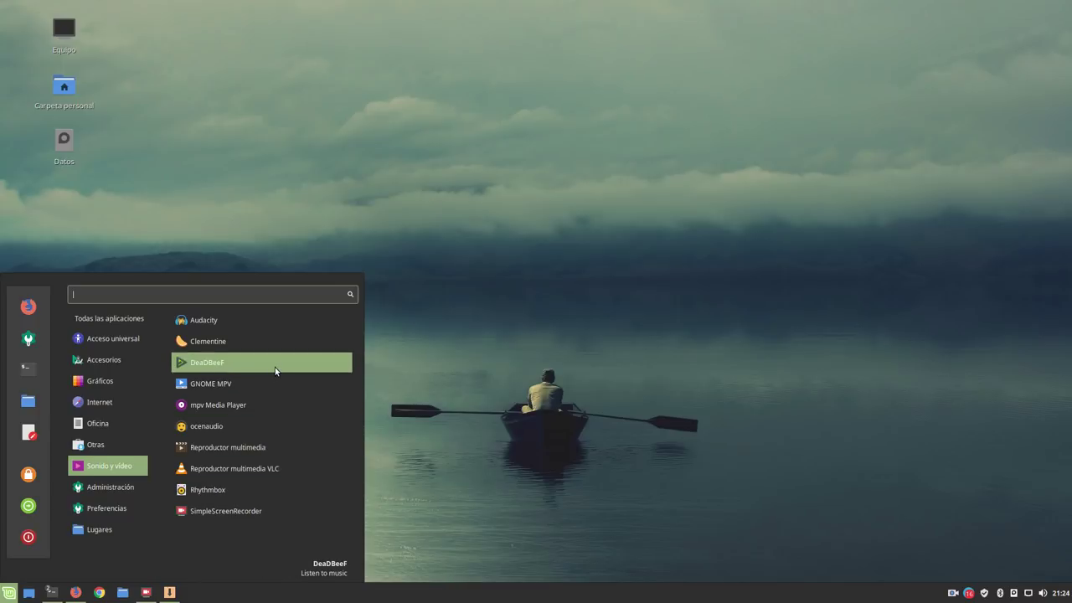
# Look through the system tools listed in the Administración and Preferencias menu categories
pyautogui.moveTo(139, 489)
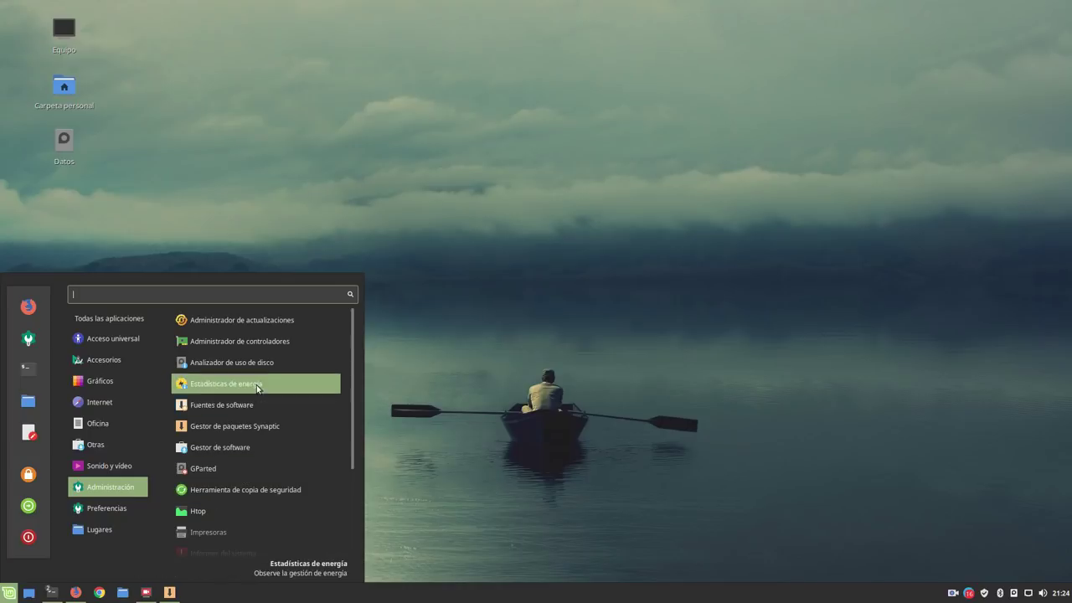
pyautogui.scroll(-3, 257, 384)
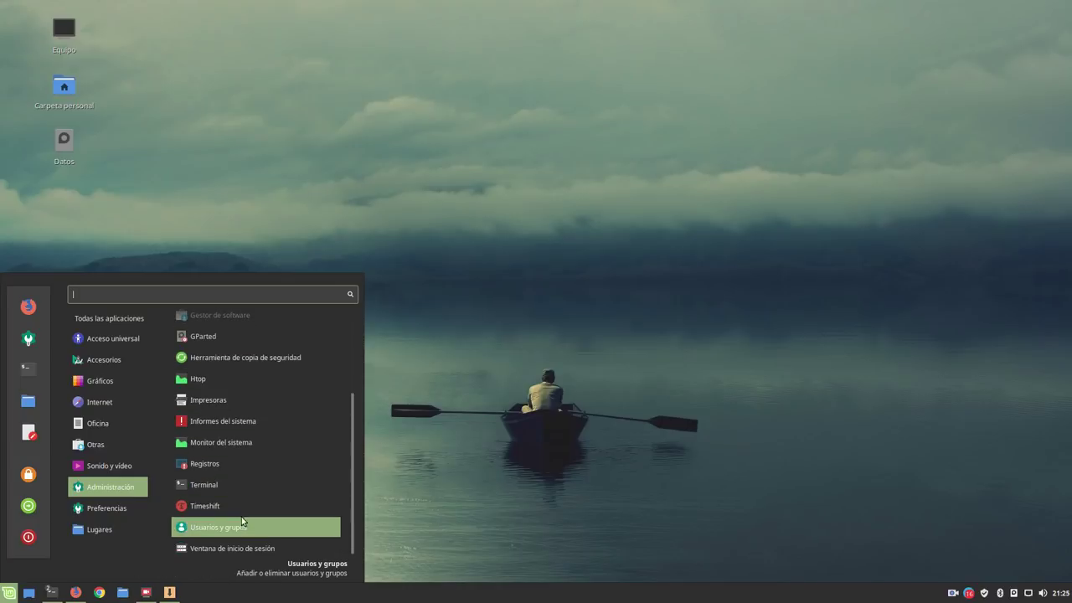
pyautogui.moveTo(126, 508)
pyautogui.scroll(-8, 232, 461)
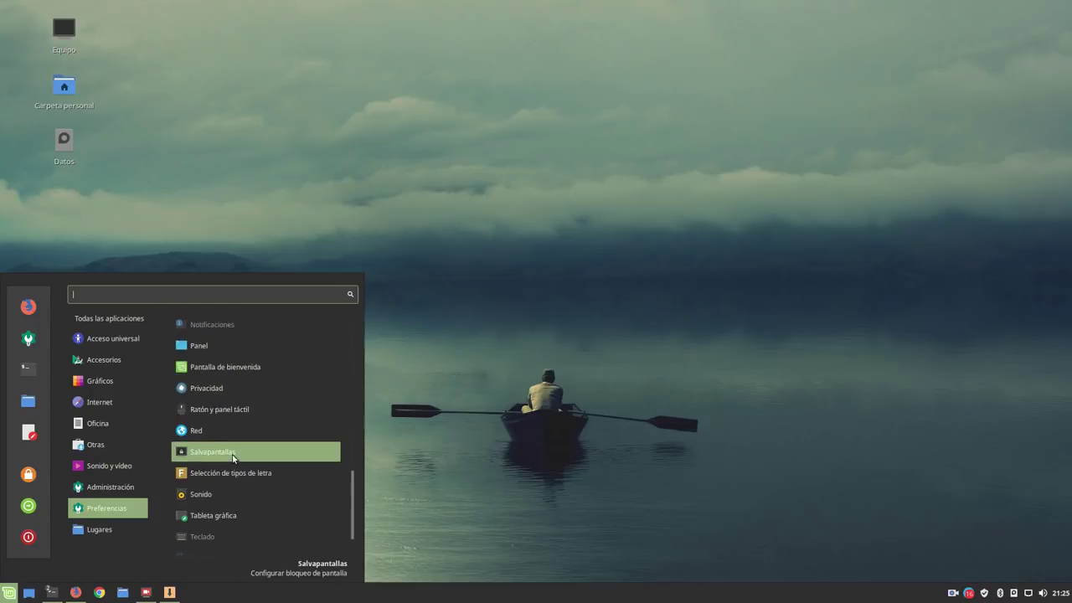
# View Configuración del sistema and close it, and briefly show the Firefox window before minimizing it
pyautogui.click(20, 340)
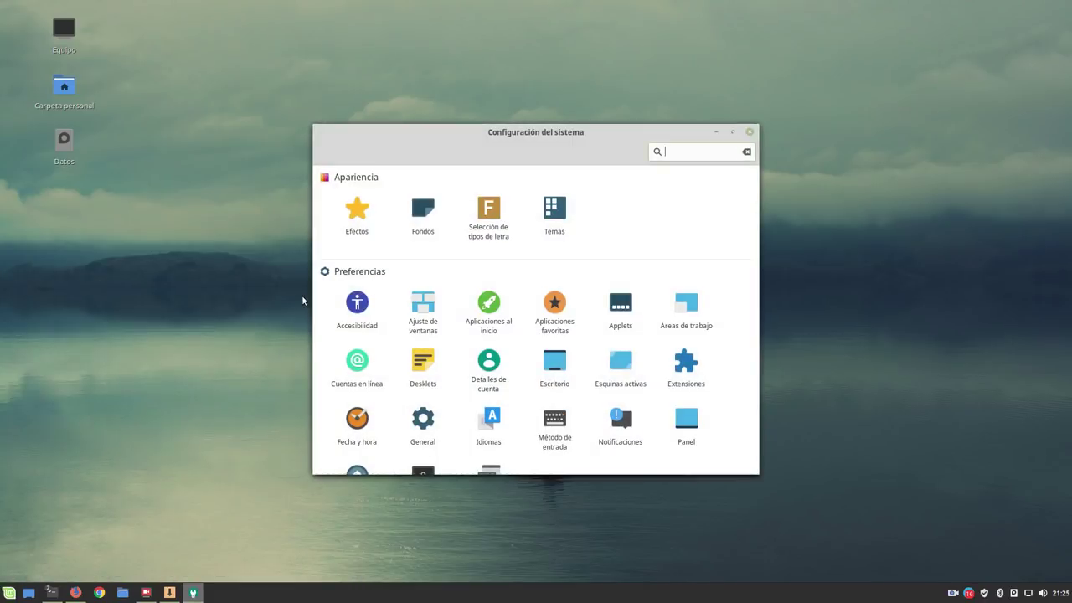
pyautogui.click(750, 133)
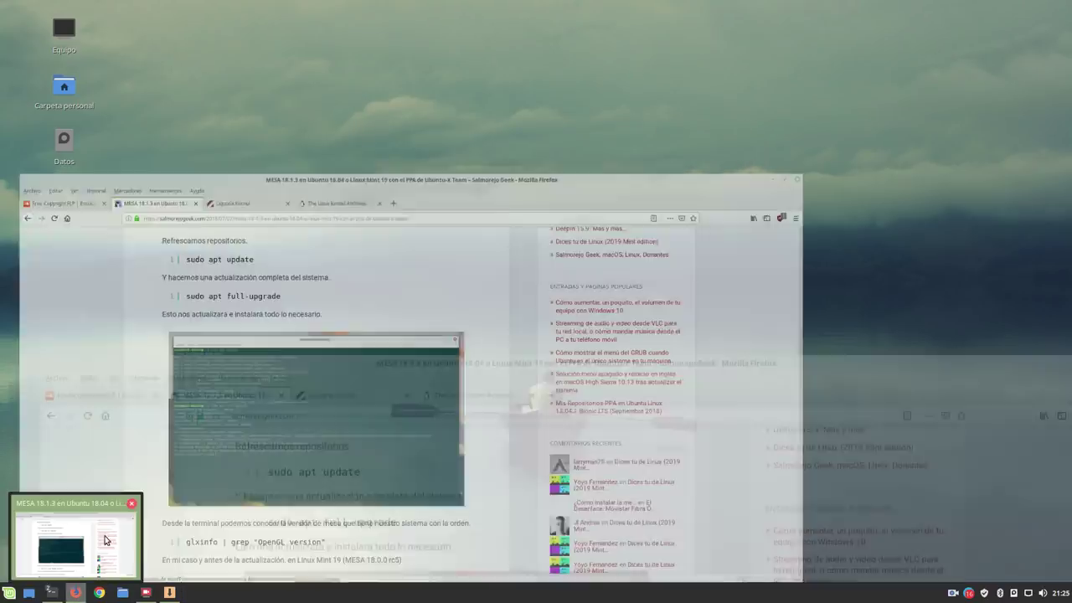
pyautogui.click(108, 540)
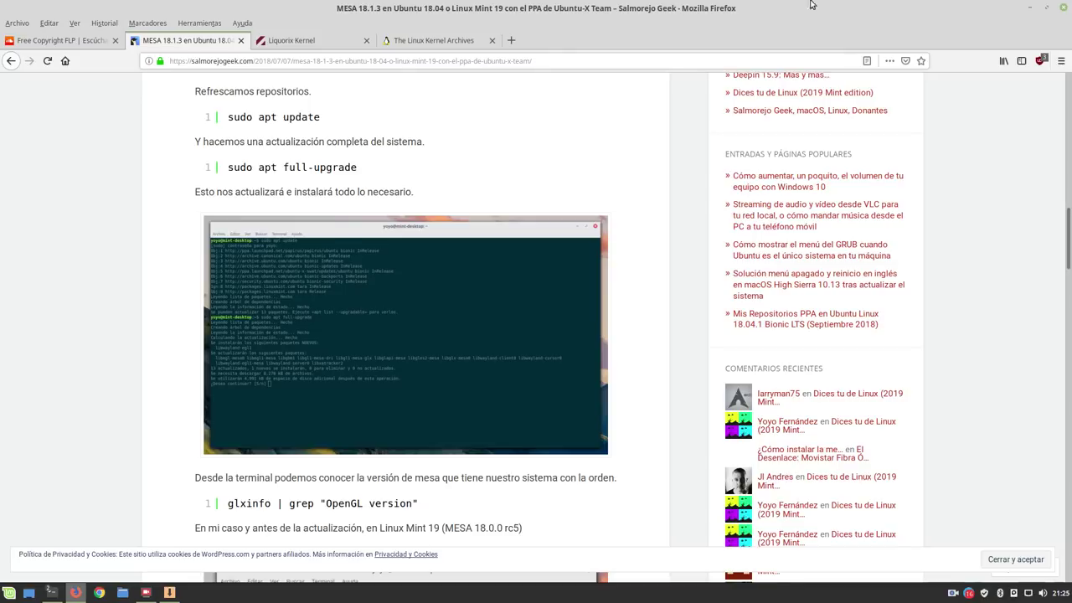
pyautogui.click(1028, 10)
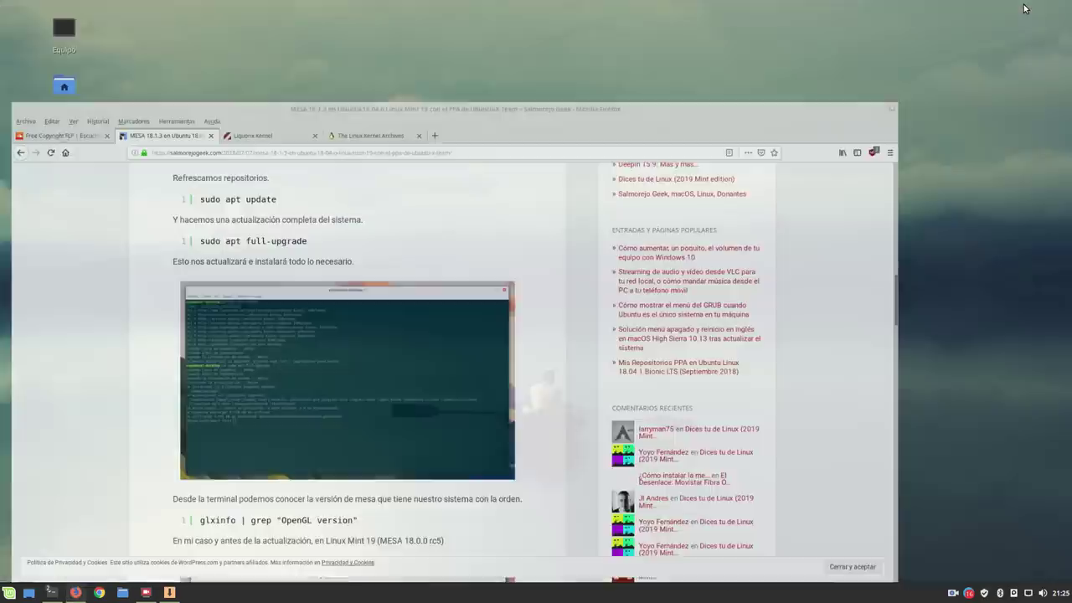
# Open the text editor from the menu's favorites, restore it from maximized, and reposition and enlarge its window on the desktop
pyautogui.click(5, 592)
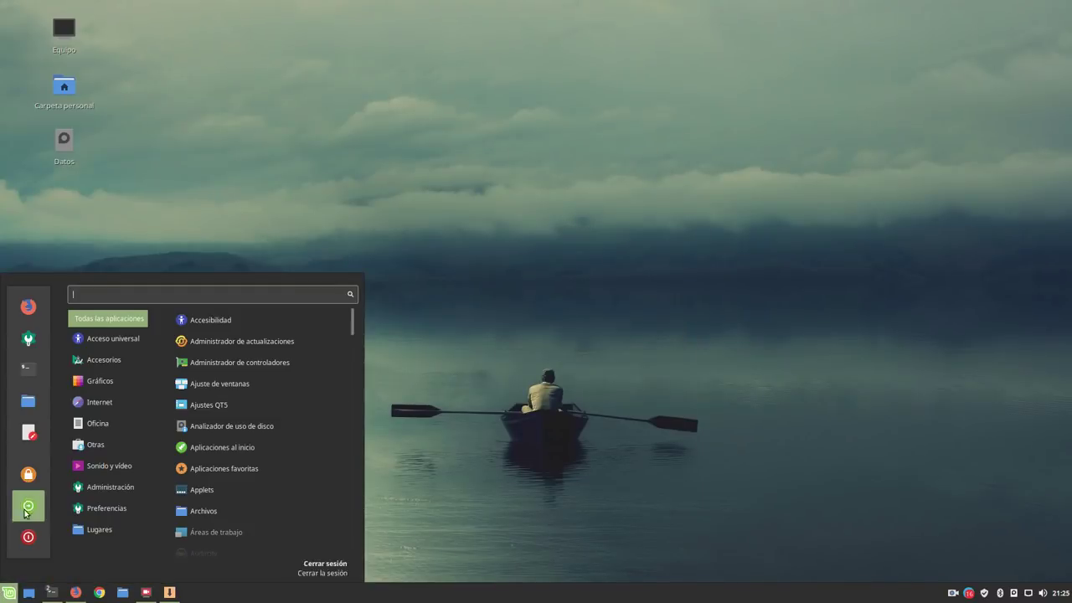
pyautogui.click(29, 431)
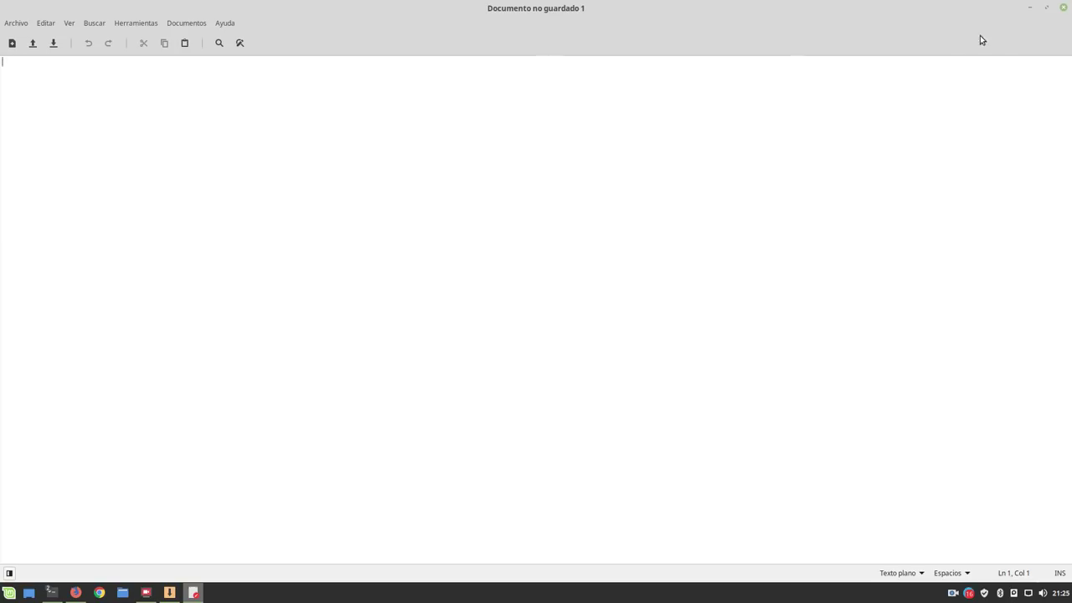
pyautogui.click(1047, 8)
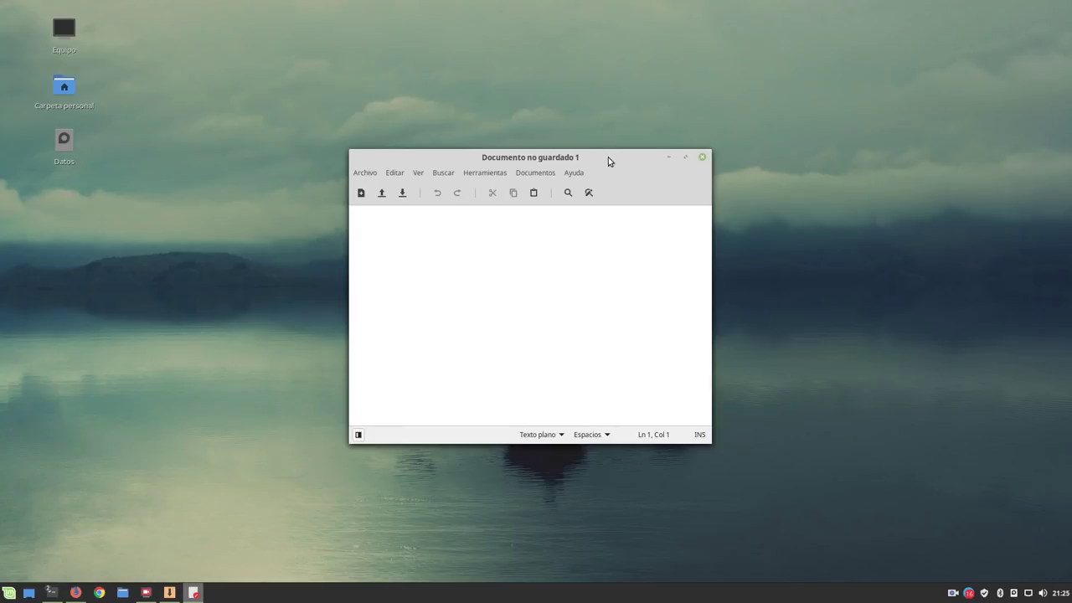
pyautogui.moveTo(608, 156); pyautogui.dragTo(432, 123)
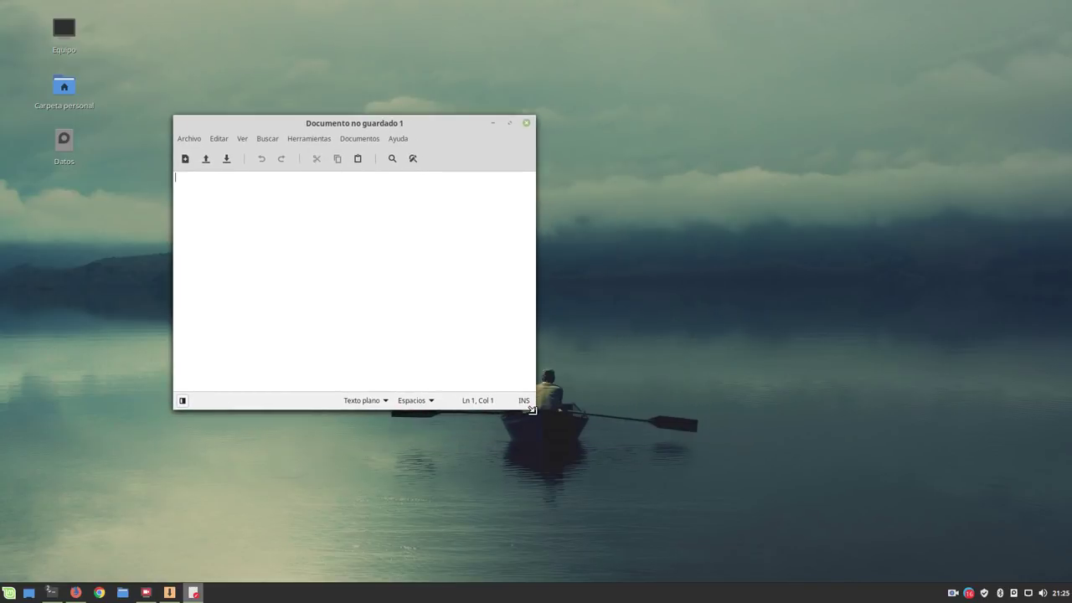
pyautogui.moveTo(531, 407); pyautogui.dragTo(725, 497)
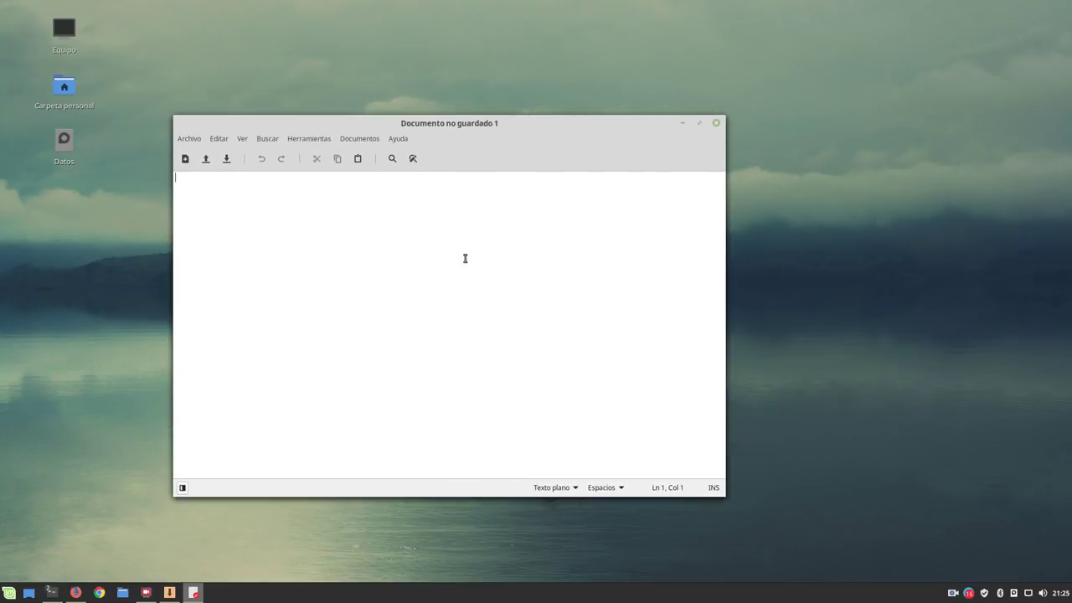
# View the text editor's About information and close the dialog
pyautogui.click(400, 139)
pyautogui.click(418, 187)
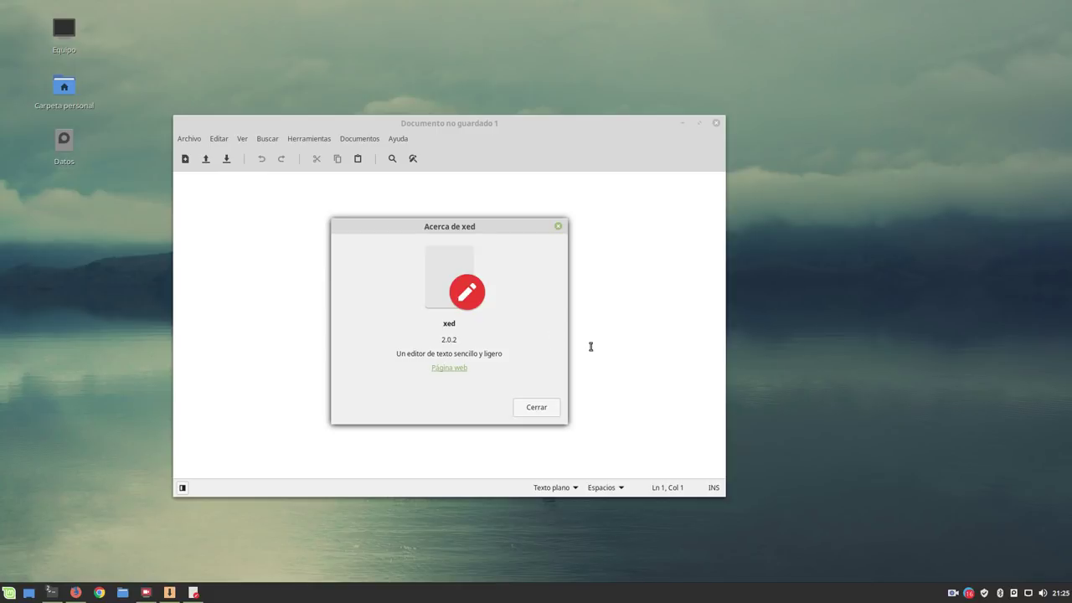
pyautogui.click(544, 411)
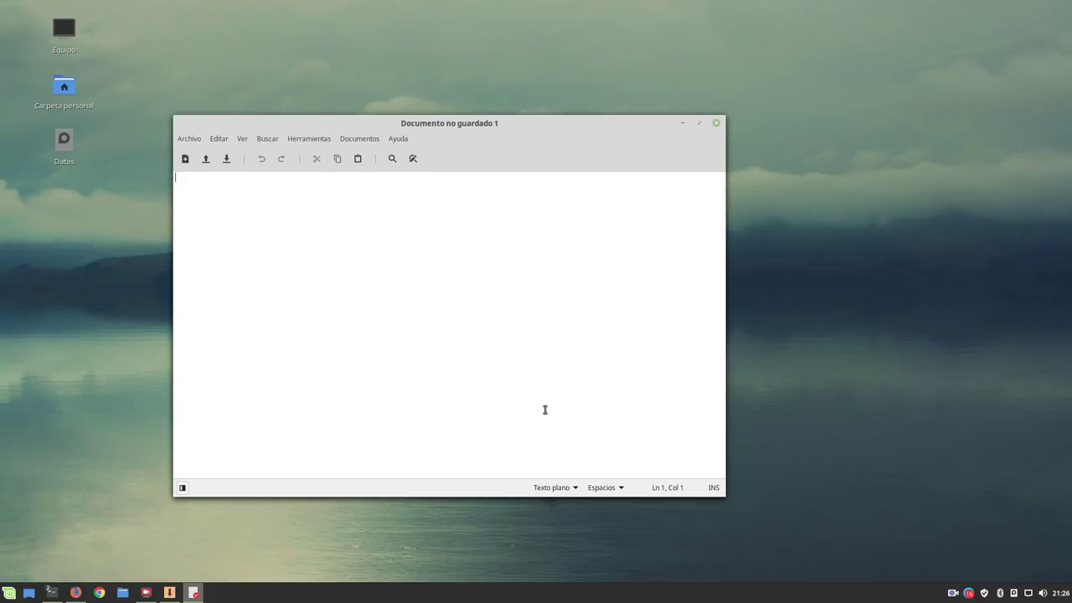
# Check the media players in the Sonido y vídeo category, close the menu and minimize the text editor
pyautogui.click(15, 598)
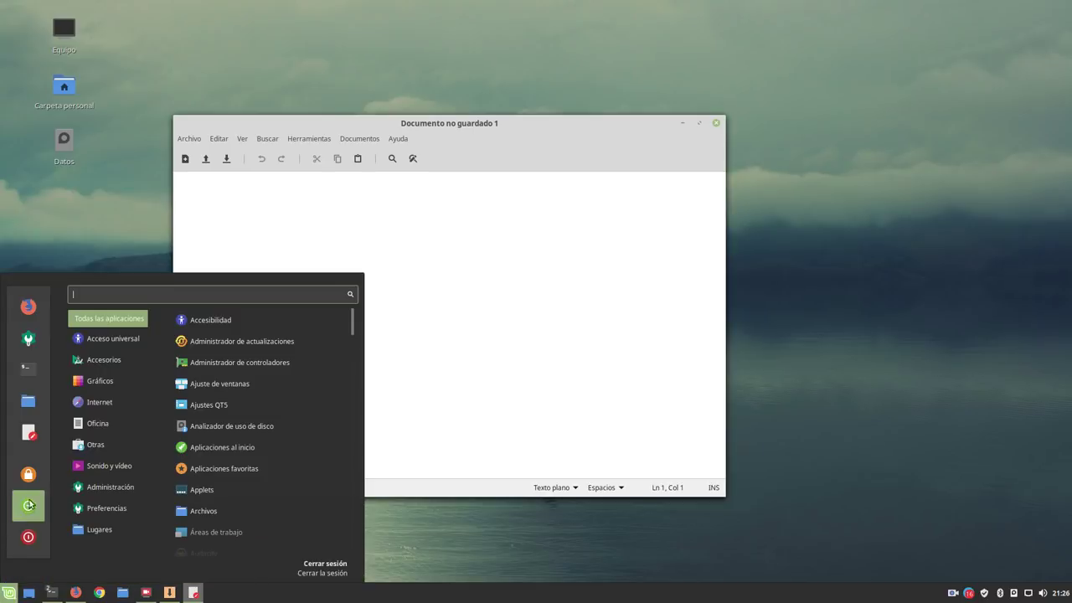
pyautogui.moveTo(108, 465)
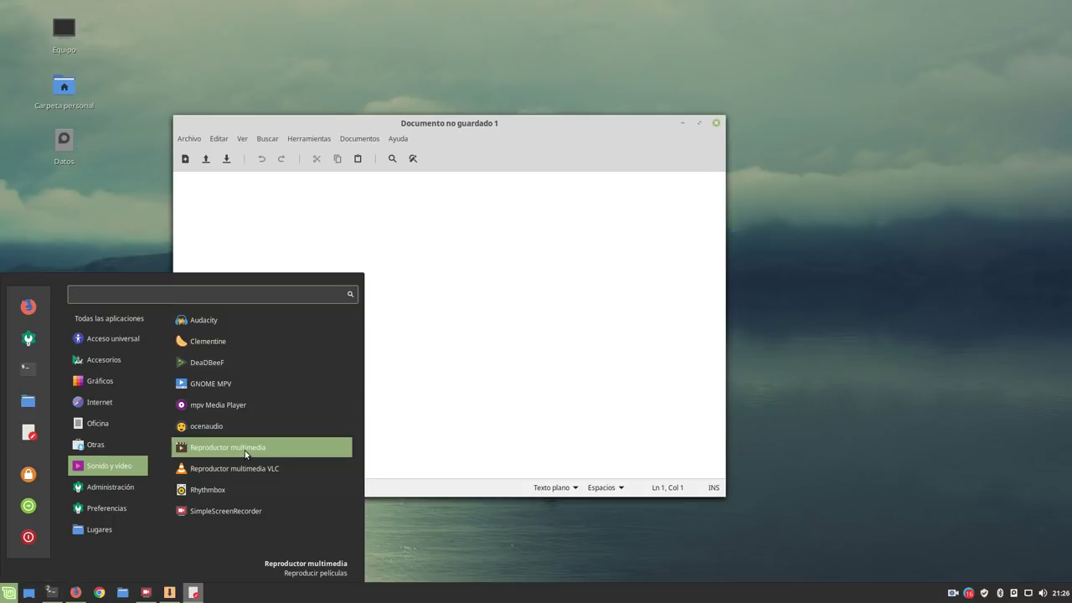
pyautogui.click(533, 335)
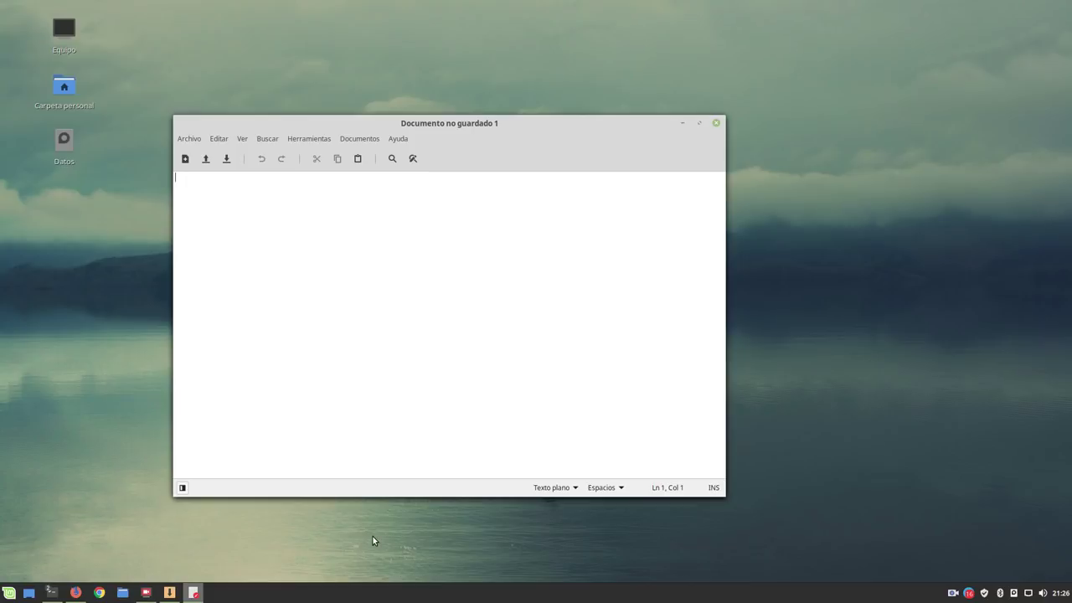
pyautogui.click(679, 124)
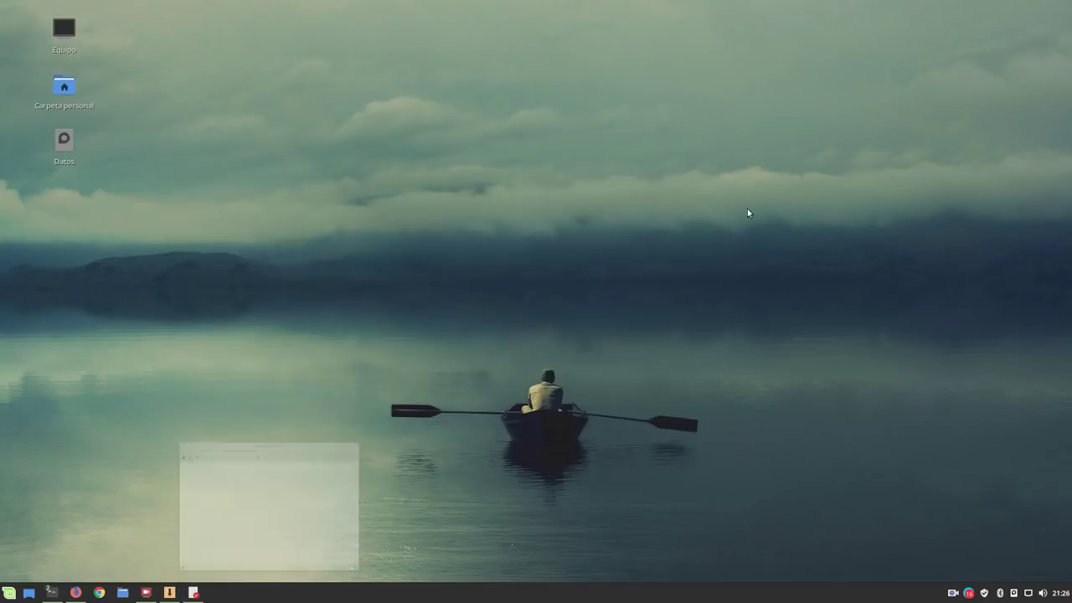
# Hide the SimpleScreenRecorder window, bring it back and display it on the desktop
pyautogui.click(952, 593)
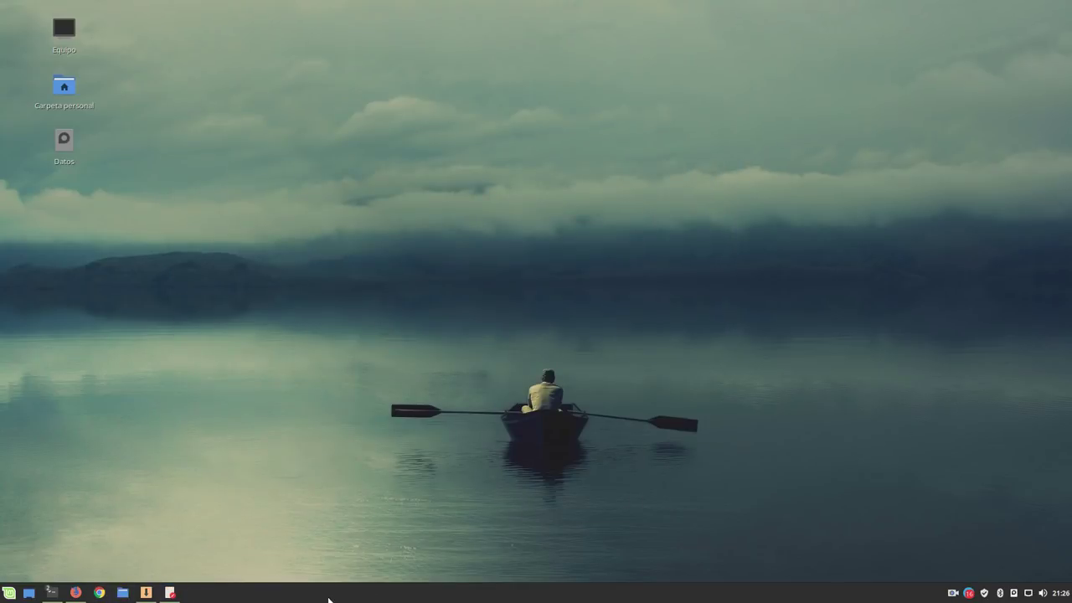
pyautogui.click(951, 592)
pyautogui.click(193, 593)
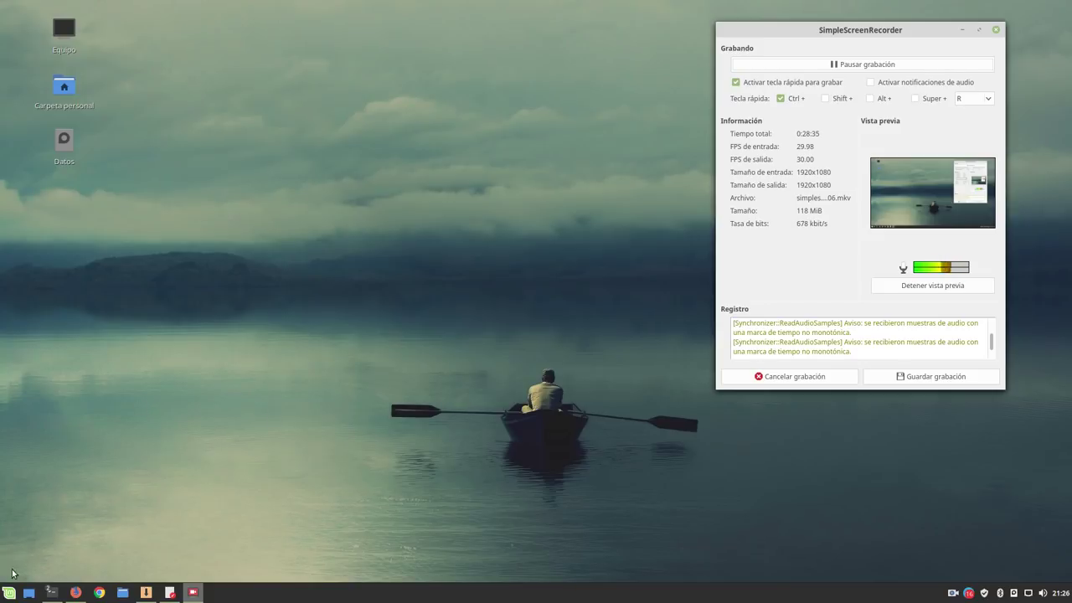
# Restore the terminal with the neofetch output, and move and shrink its window to sit beside SimpleScreenRecorder
pyautogui.click(51, 592)
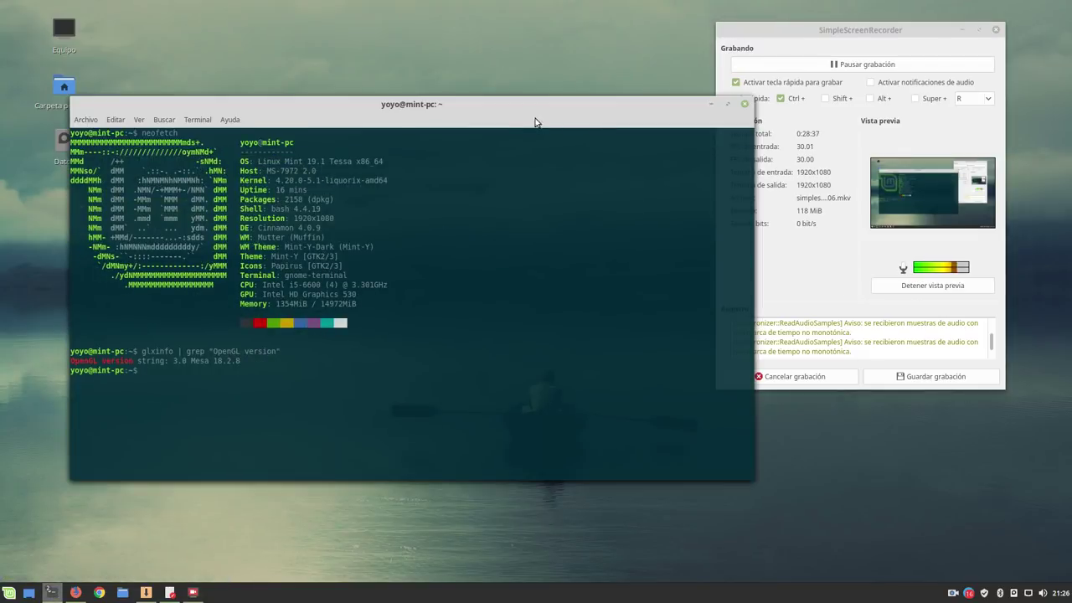
pyautogui.moveTo(534, 118); pyautogui.dragTo(481, 79)
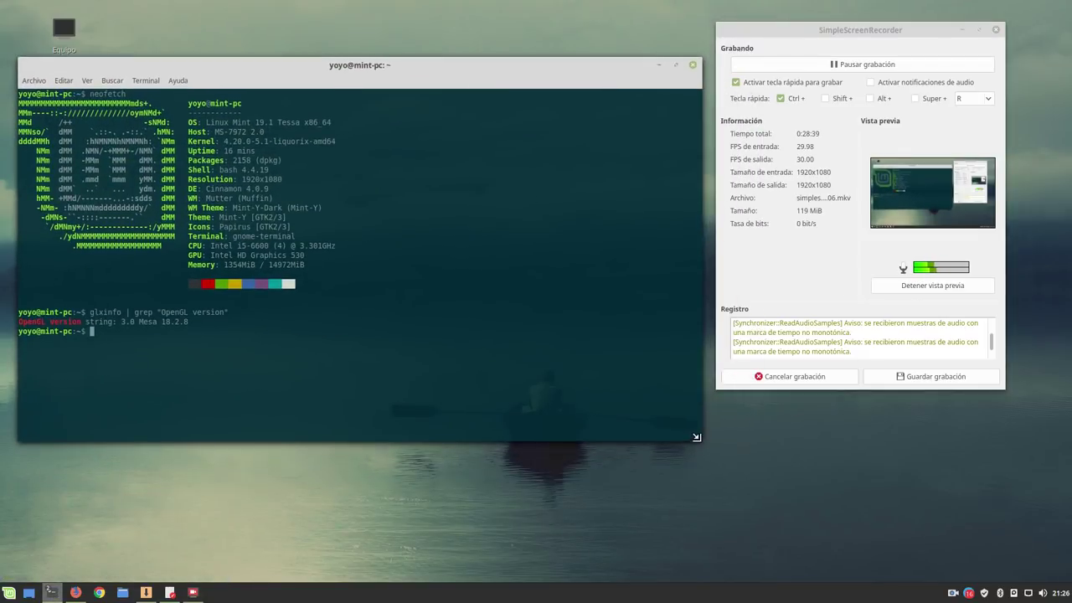
pyautogui.moveTo(705, 446); pyautogui.dragTo(509, 401)
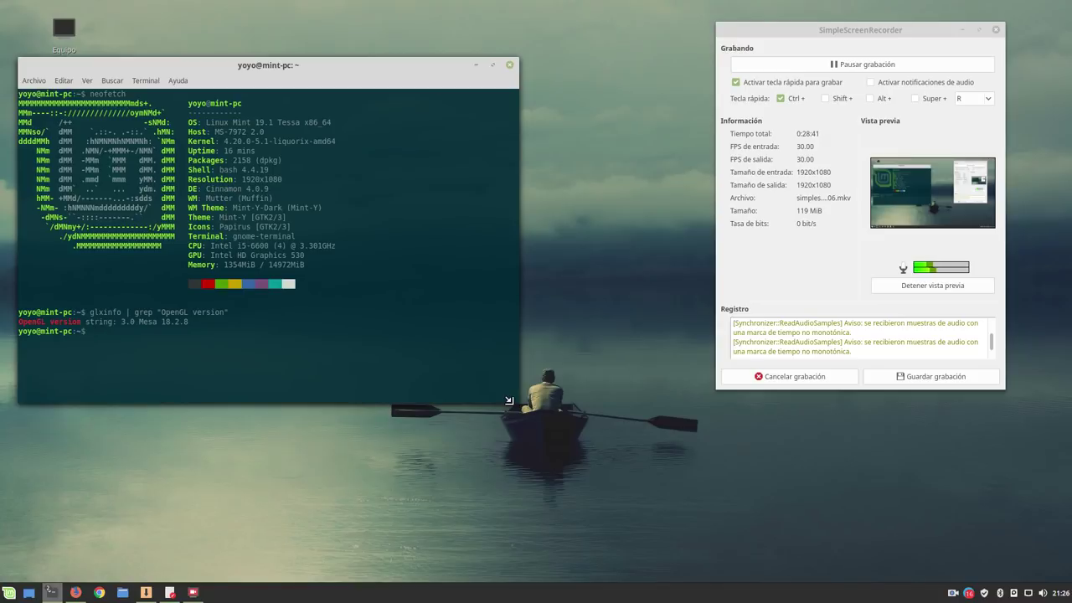